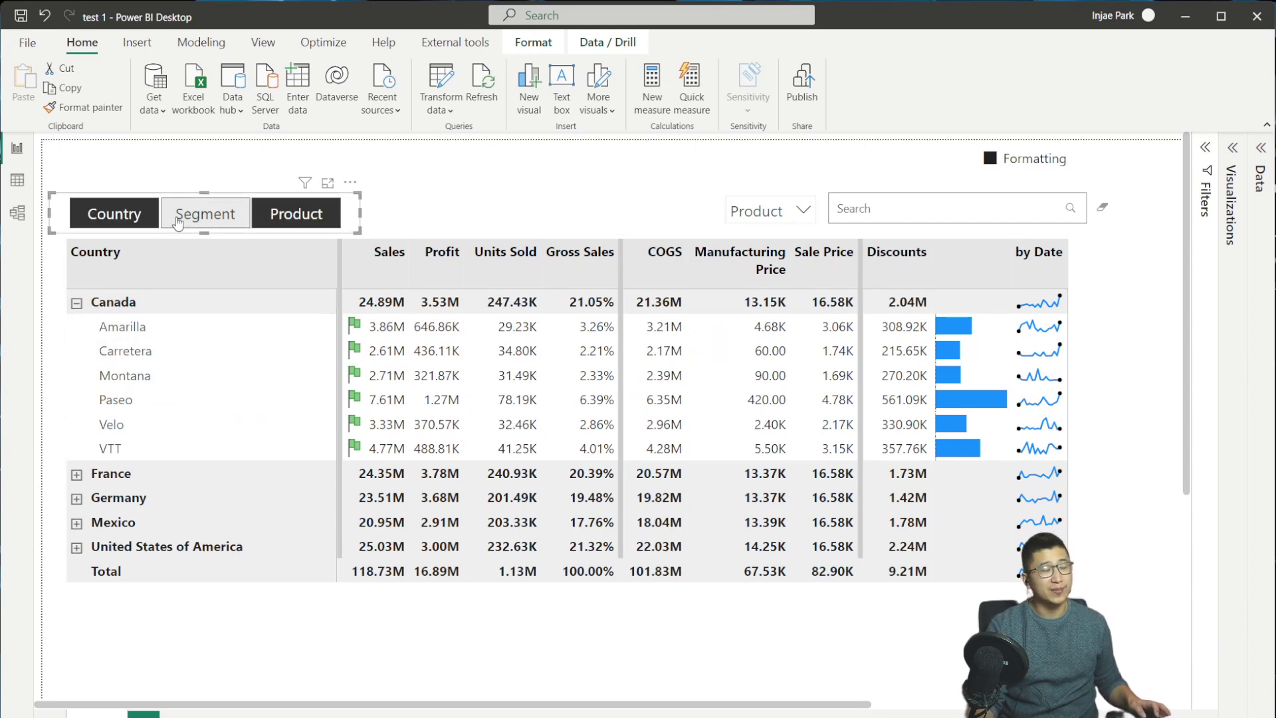
# Step: Deselect Product, switch the search field to Country, and search for 'canada'
pyautogui.click(296, 214)
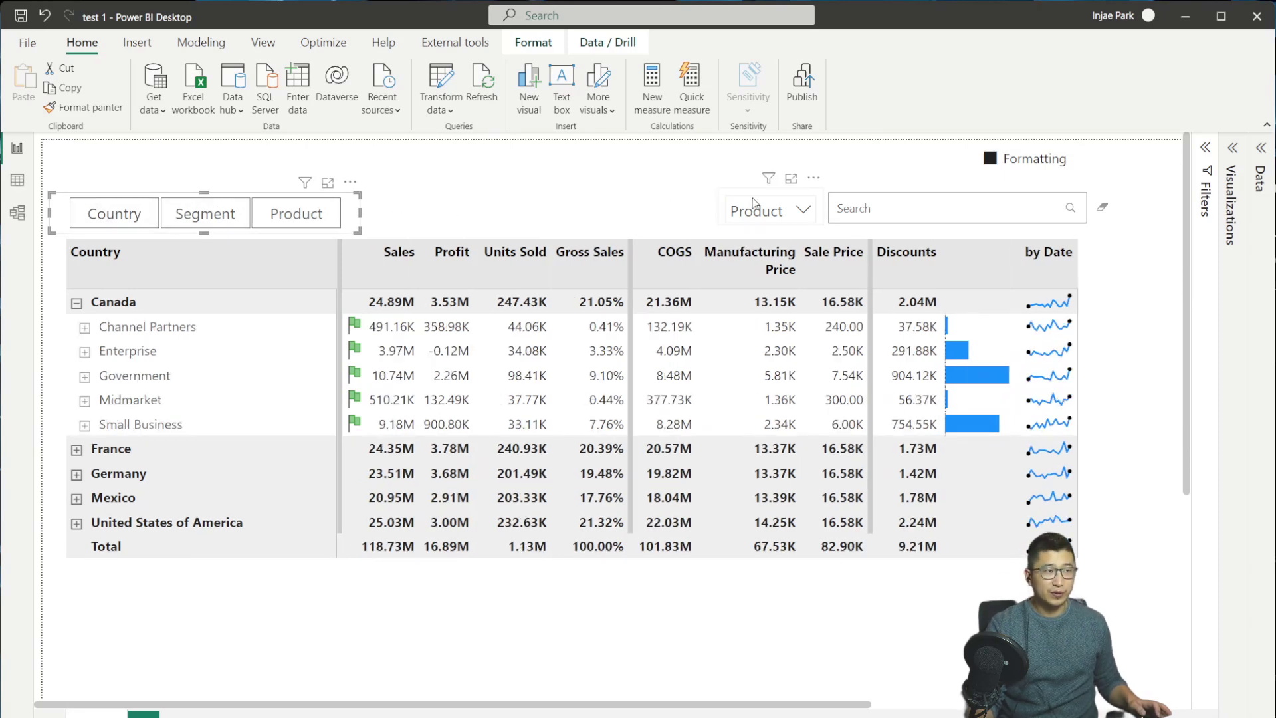
pyautogui.click(765, 211)
pyautogui.click(765, 239)
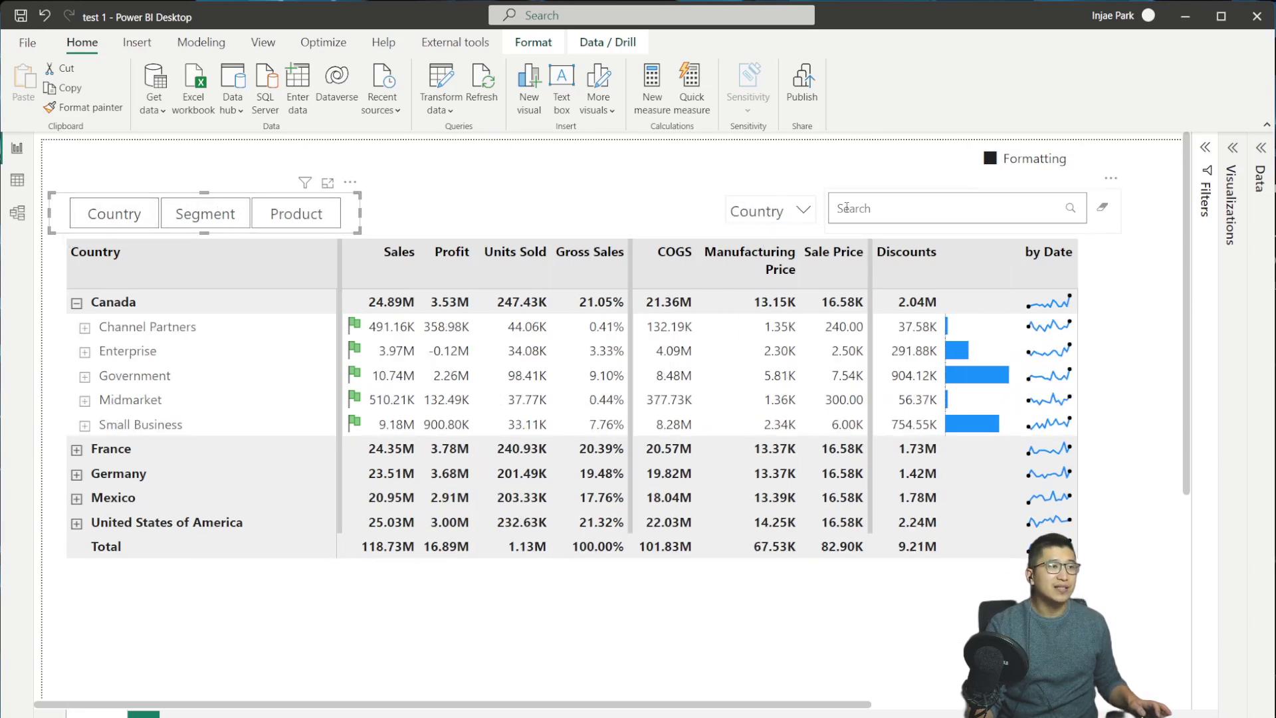
pyautogui.click(850, 208)
pyautogui.write('canada')
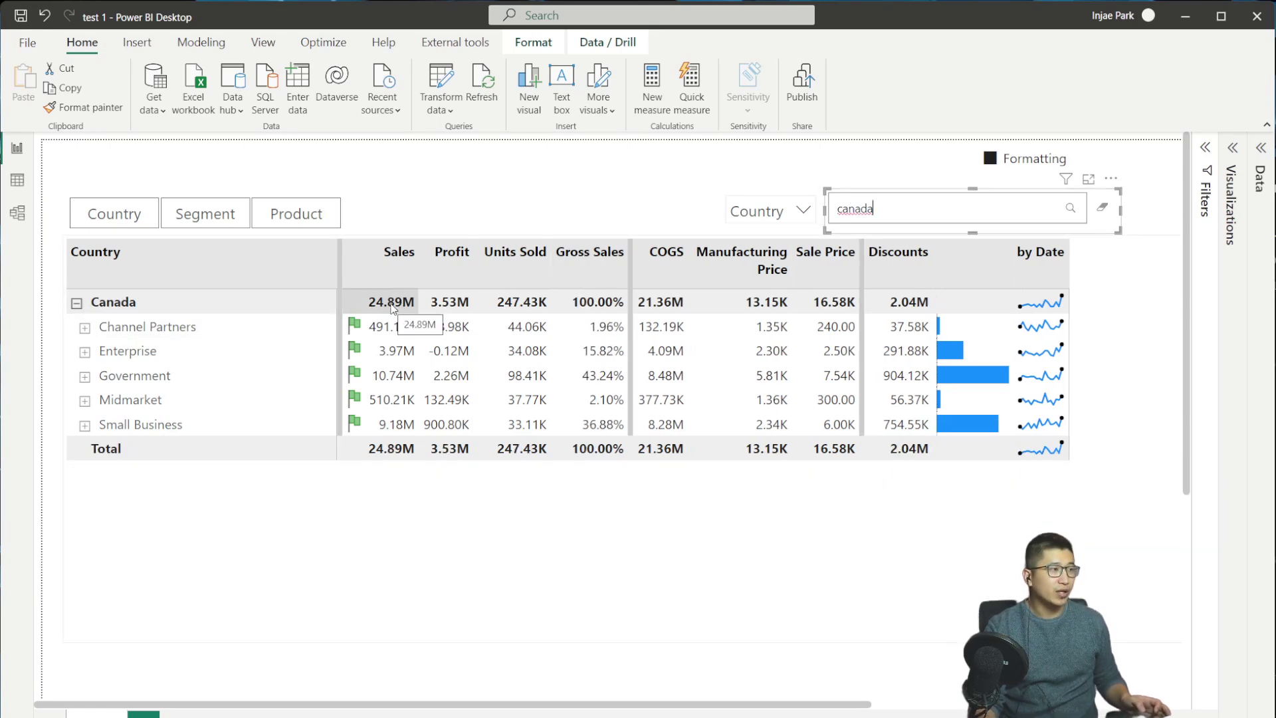
# Step: Replace the search text with 'mid' and switch the search field to Segment
pyautogui.doubleClick(850, 208)
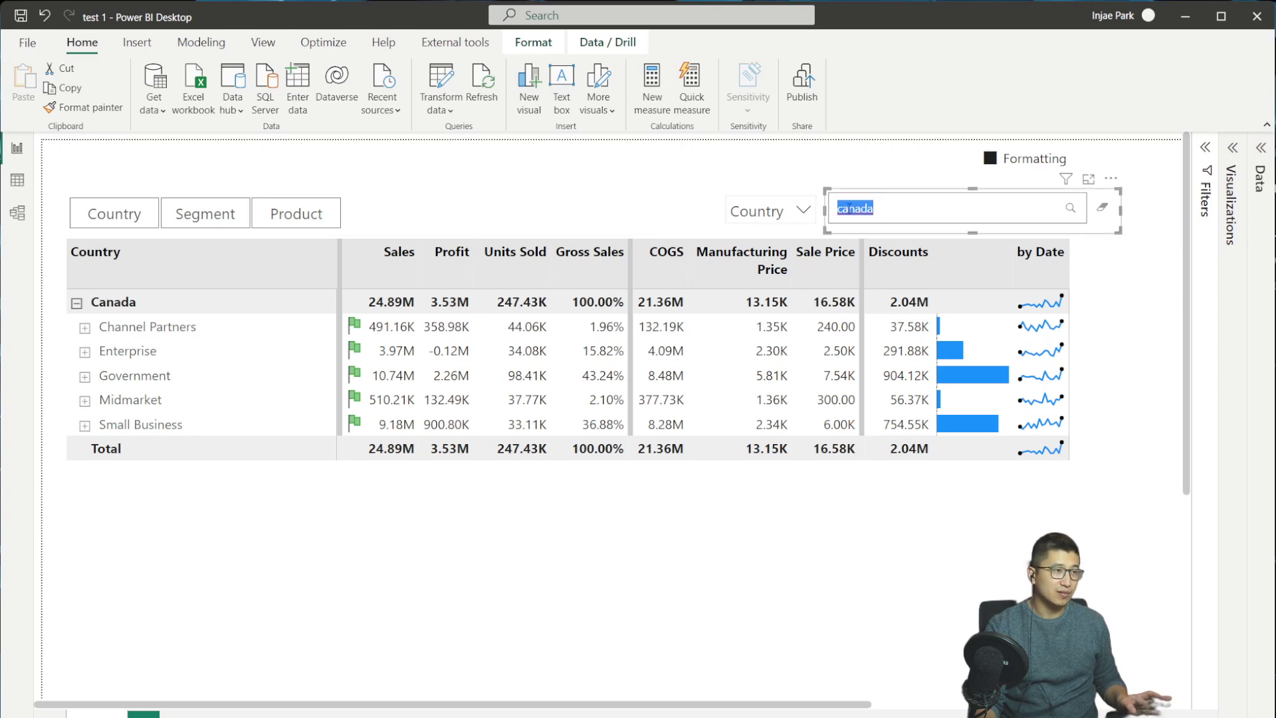
pyautogui.write('mid')
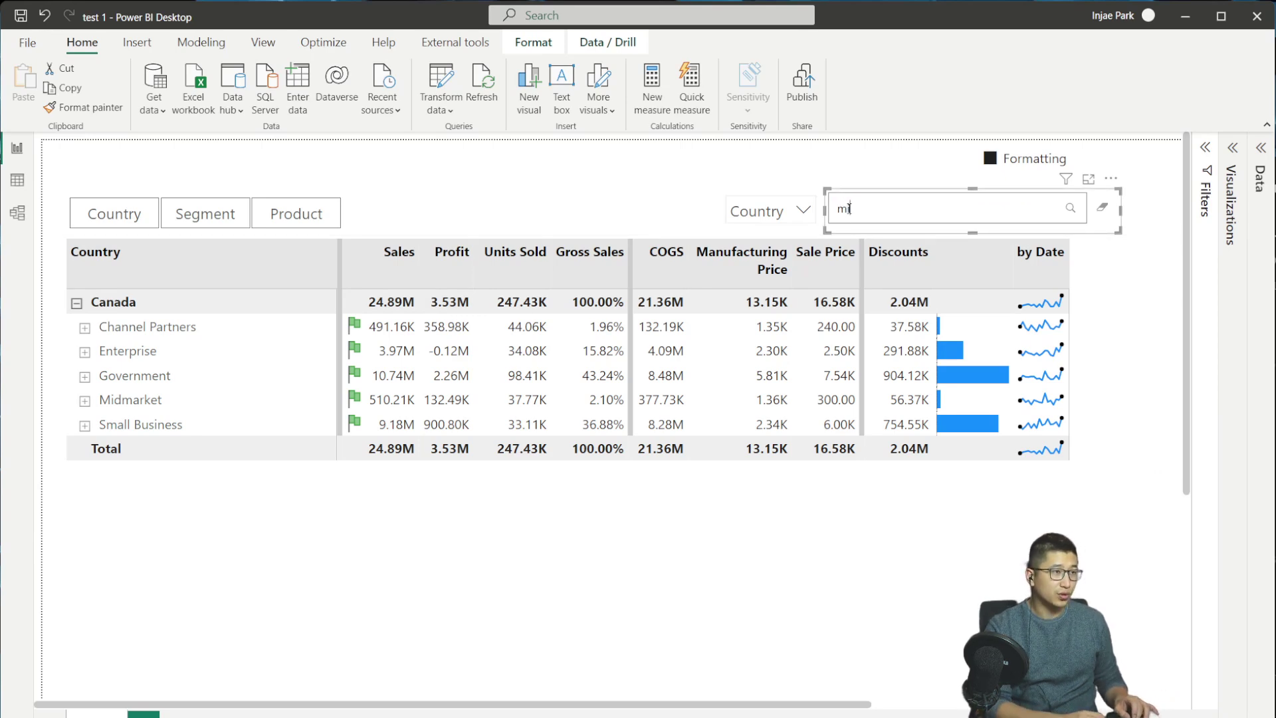
pyautogui.click(798, 211)
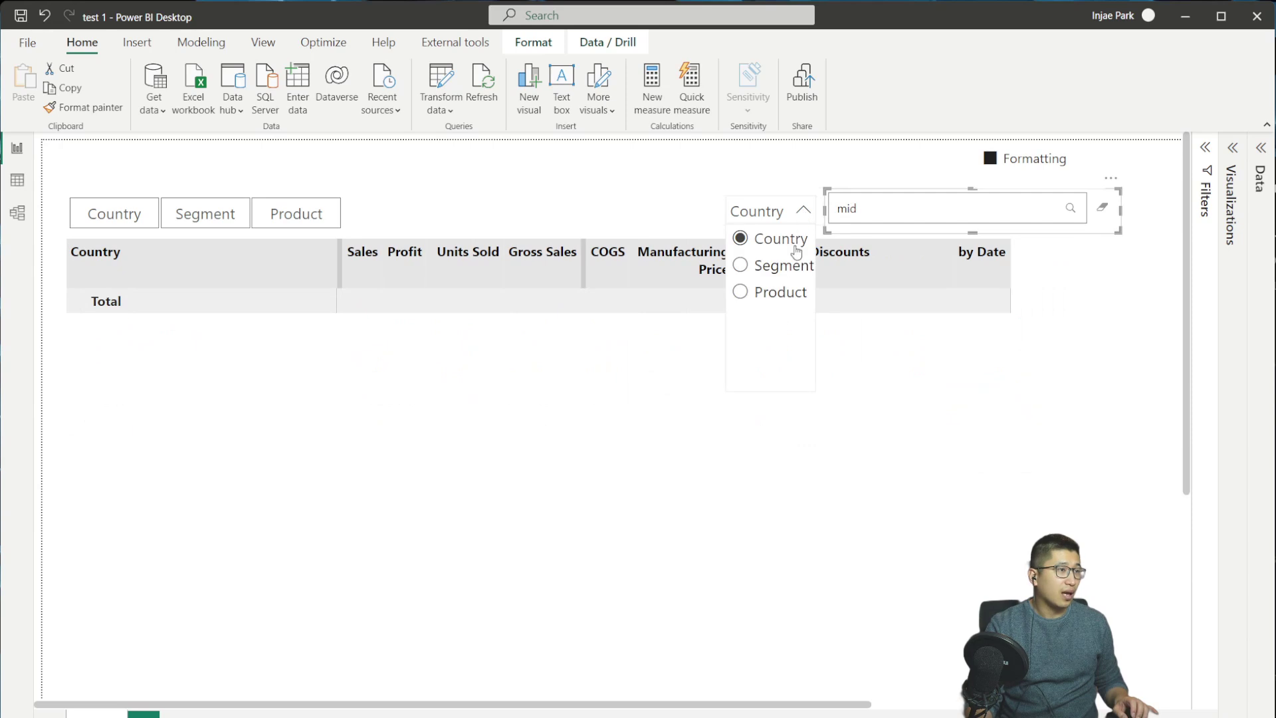
pyautogui.click(792, 265)
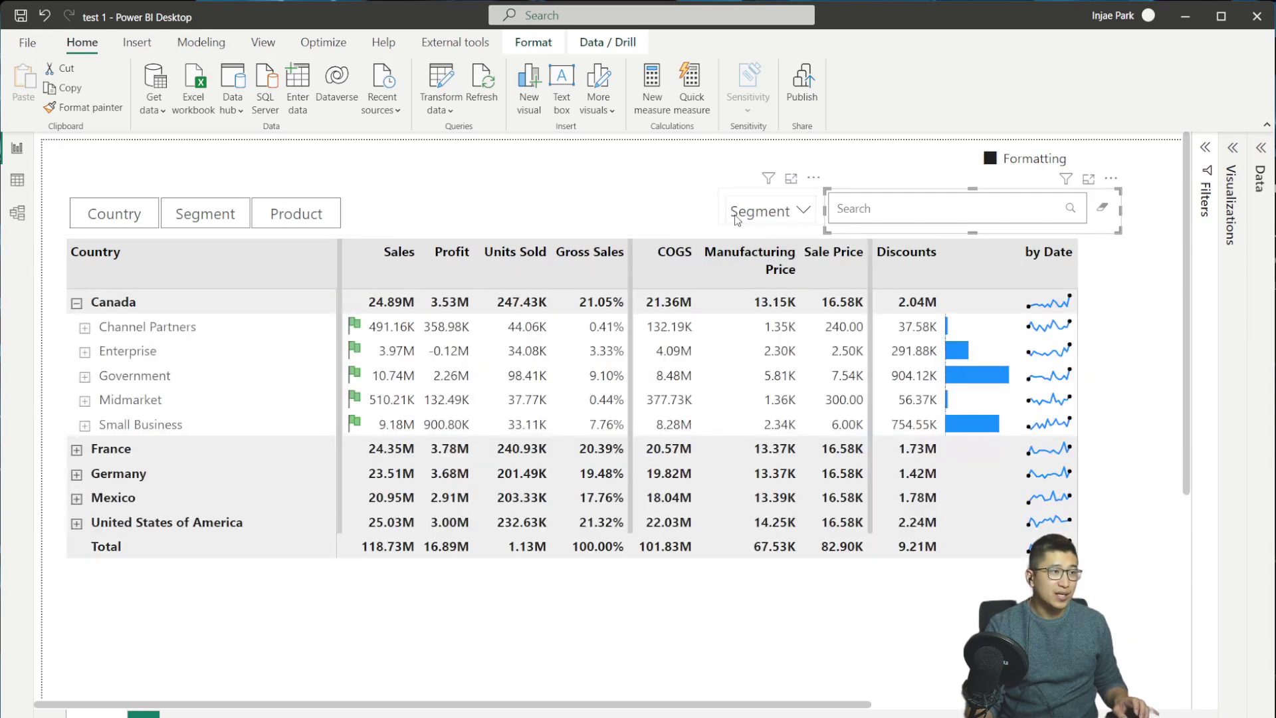
pyautogui.click(896, 199)
pyautogui.write('mid')
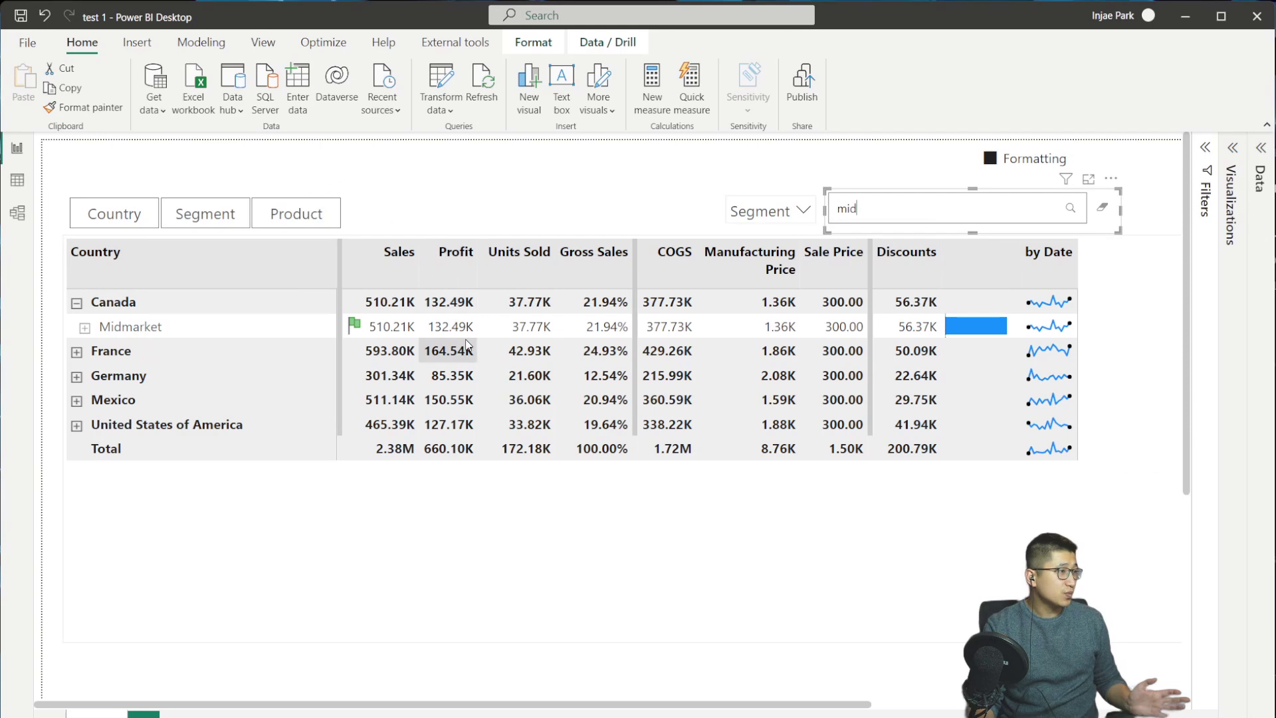
# Step: Keep Segment as the search field, show rows by Product then Country, and clear the 'mid' search
pyautogui.click(762, 213)
pyautogui.click(788, 214)
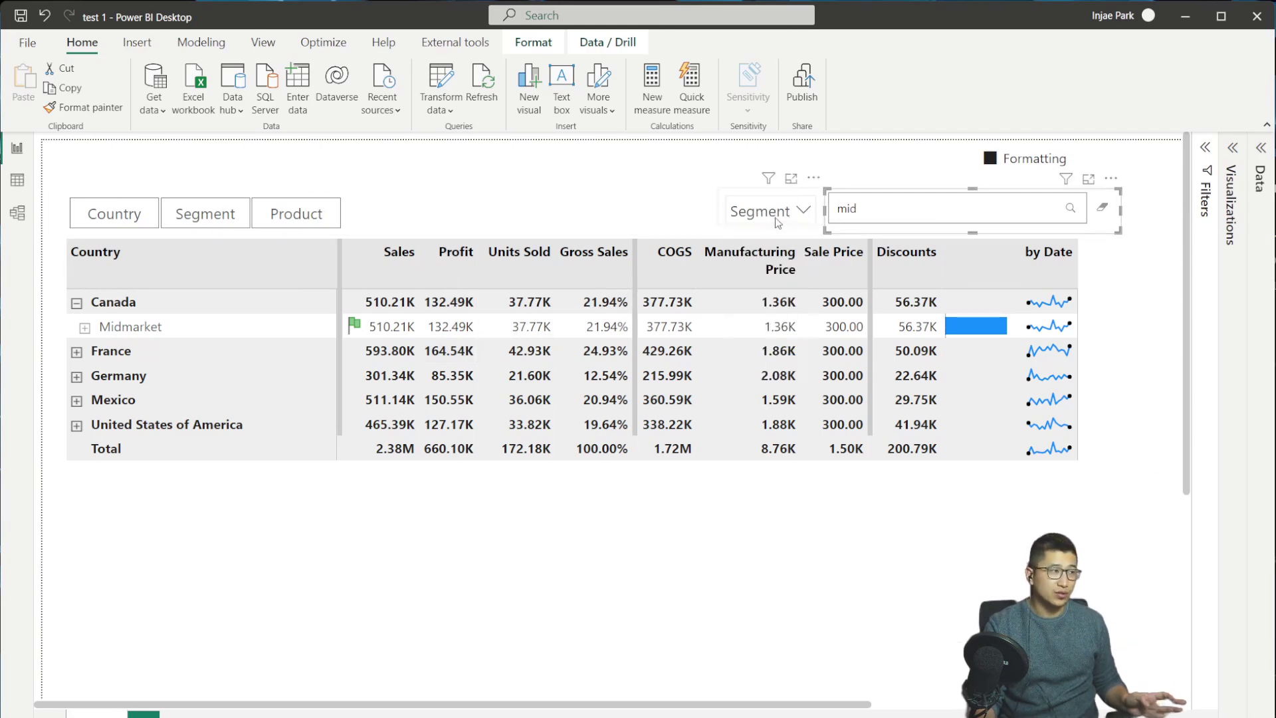
pyautogui.click(306, 216)
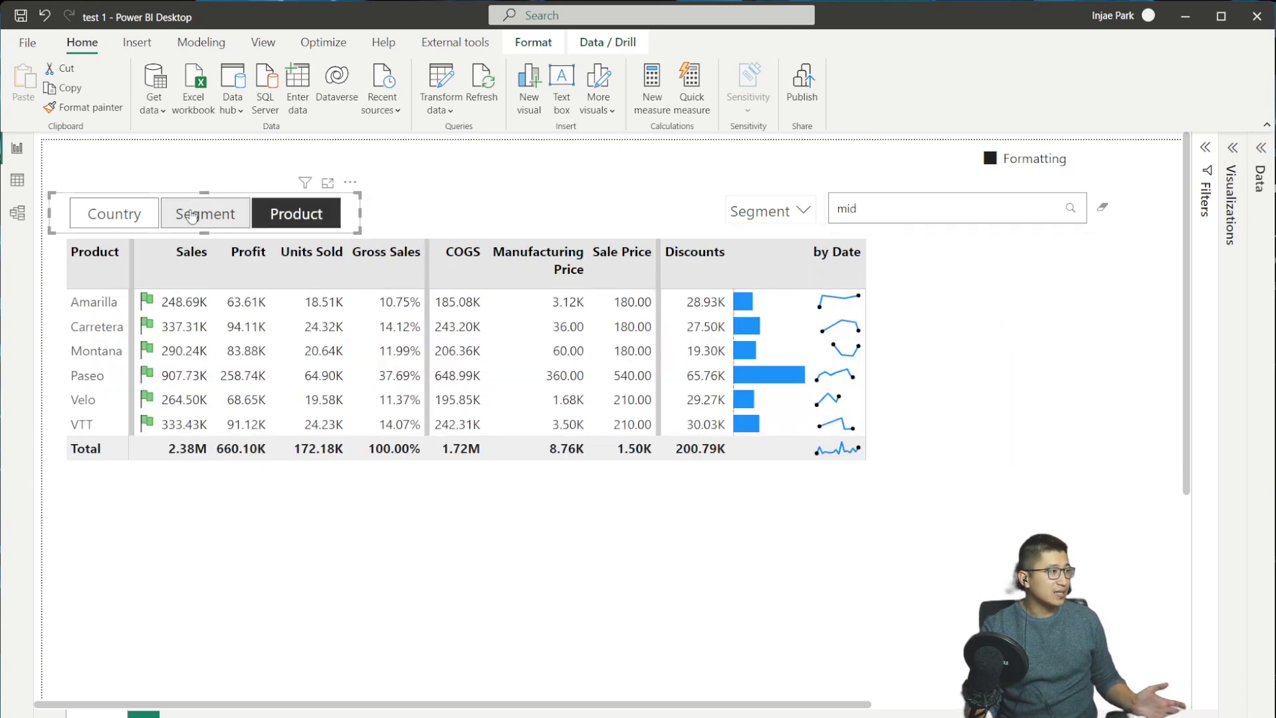
pyautogui.click(112, 214)
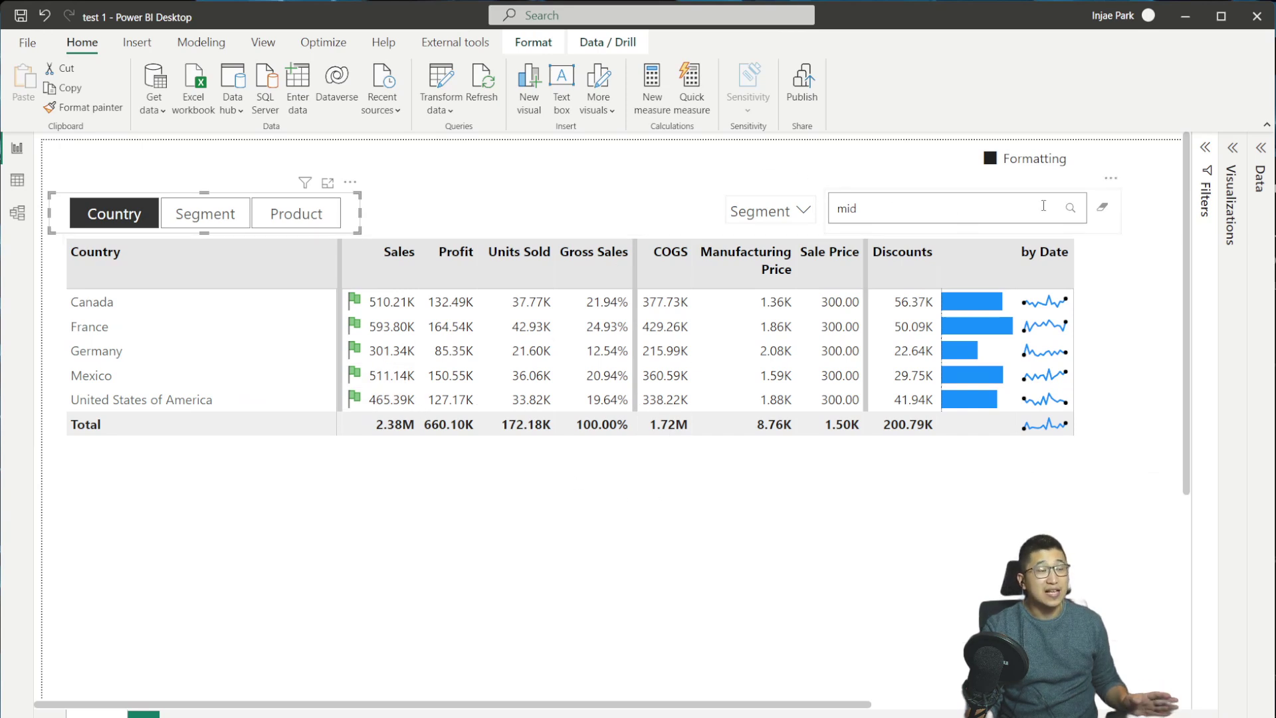
pyautogui.click(1107, 211)
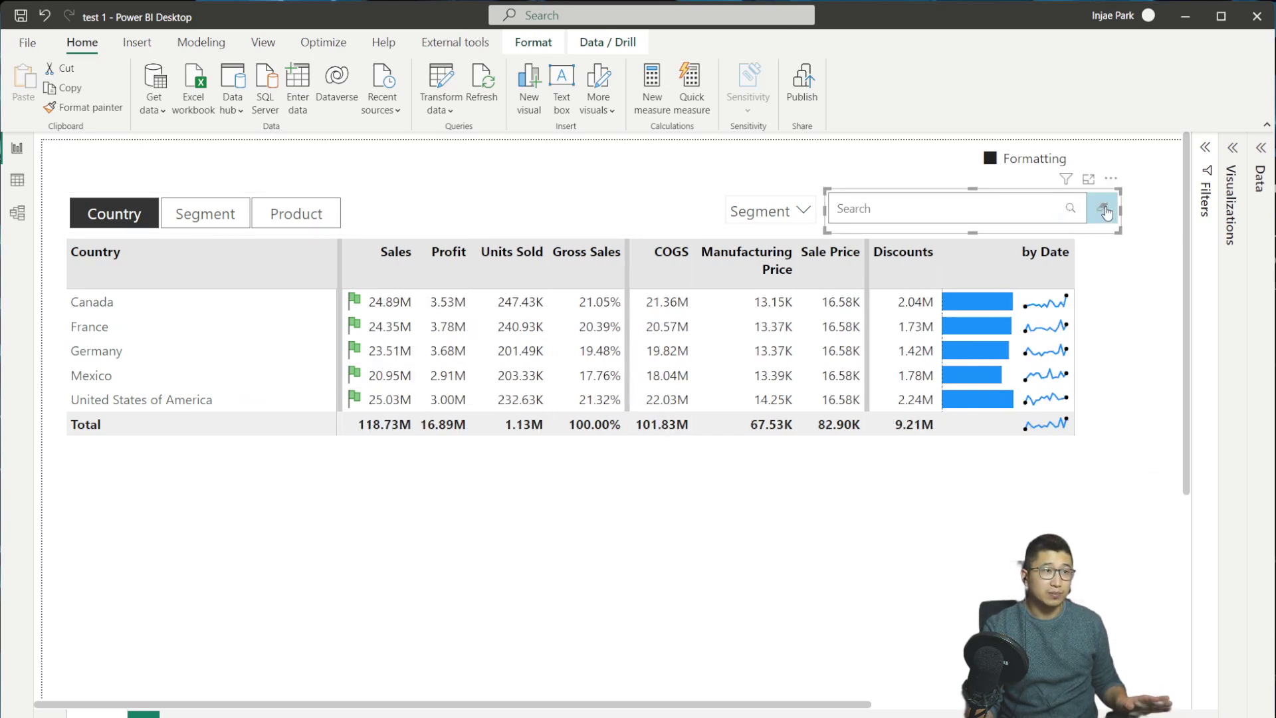
# Step: Toggle the Formatting checkbox off and on to compare values, then expand Canada and Channel Partners
pyautogui.click(119, 222)
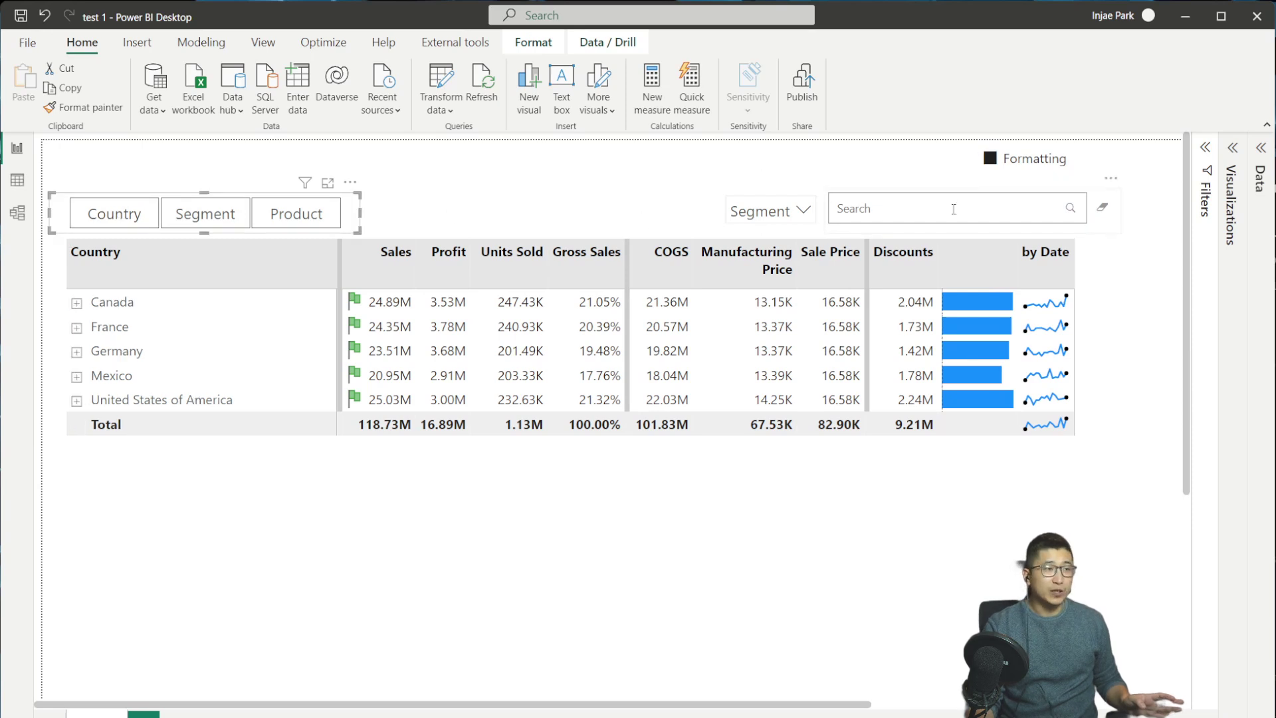
pyautogui.click(991, 159)
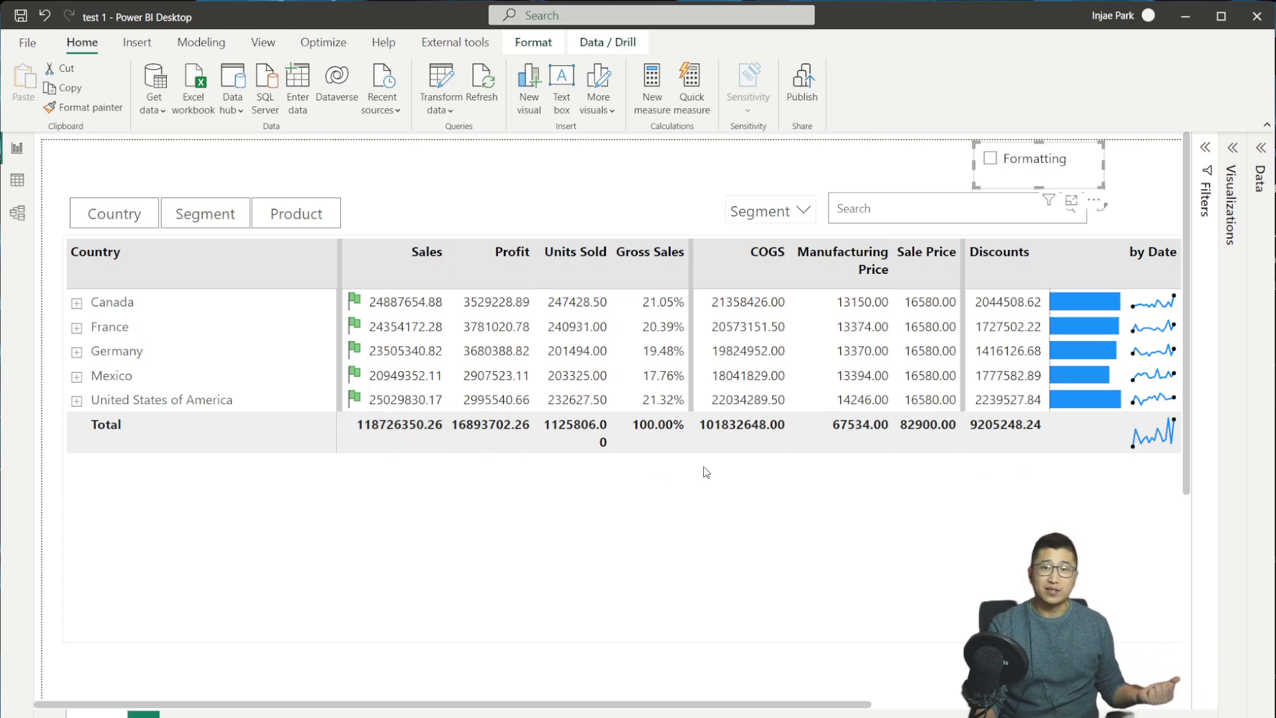
pyautogui.click(992, 160)
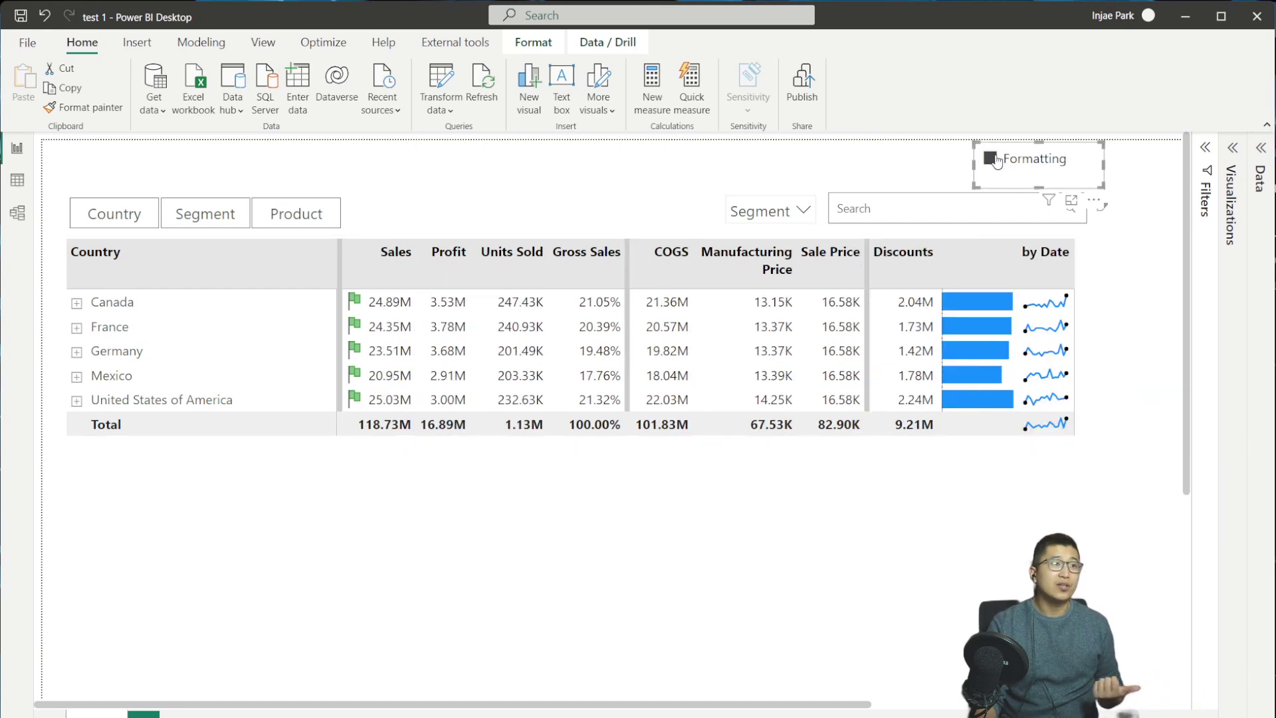
pyautogui.click(77, 303)
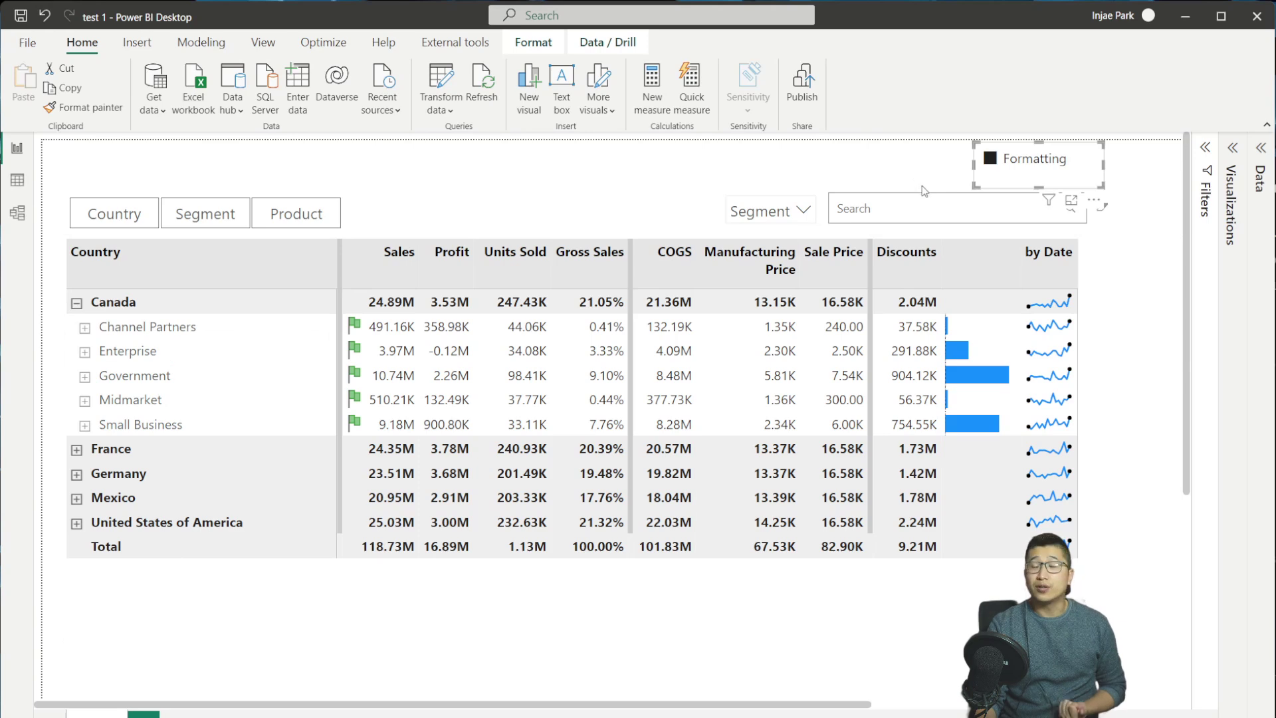
pyautogui.click(85, 328)
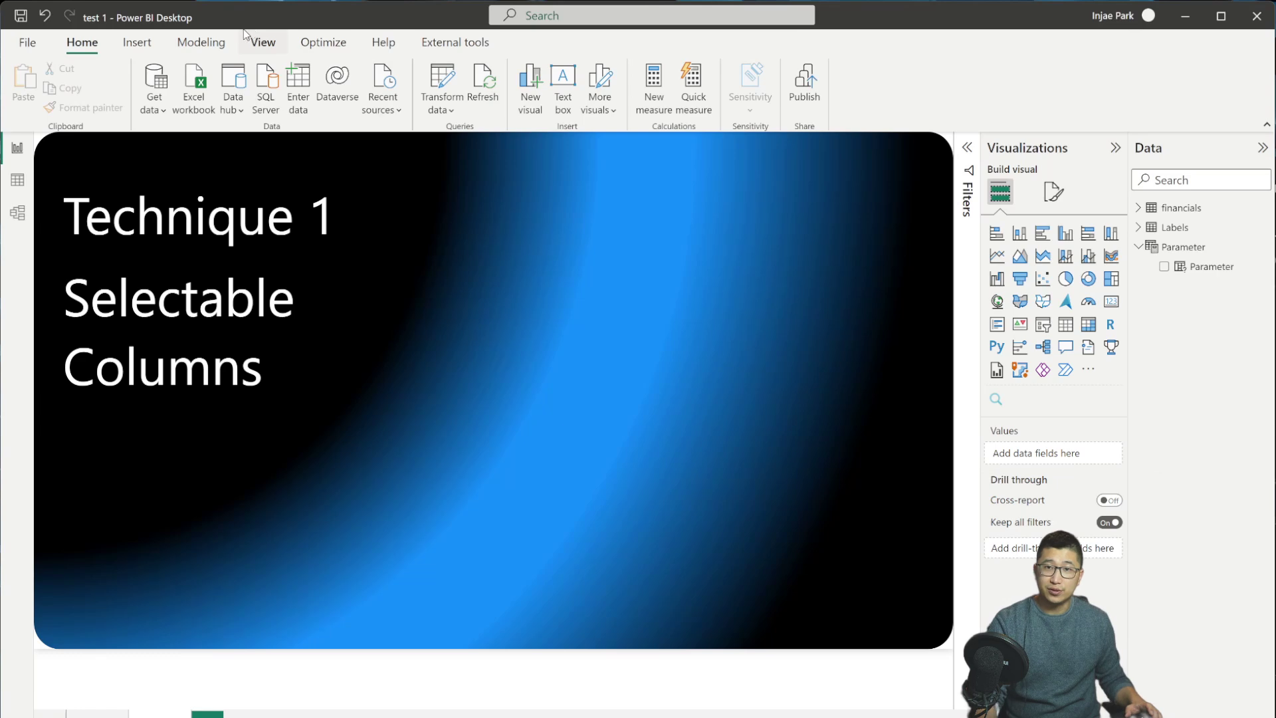
# Step: Start a new Fields parameter from Modeling and name it 'Columns'
pyautogui.click(207, 42)
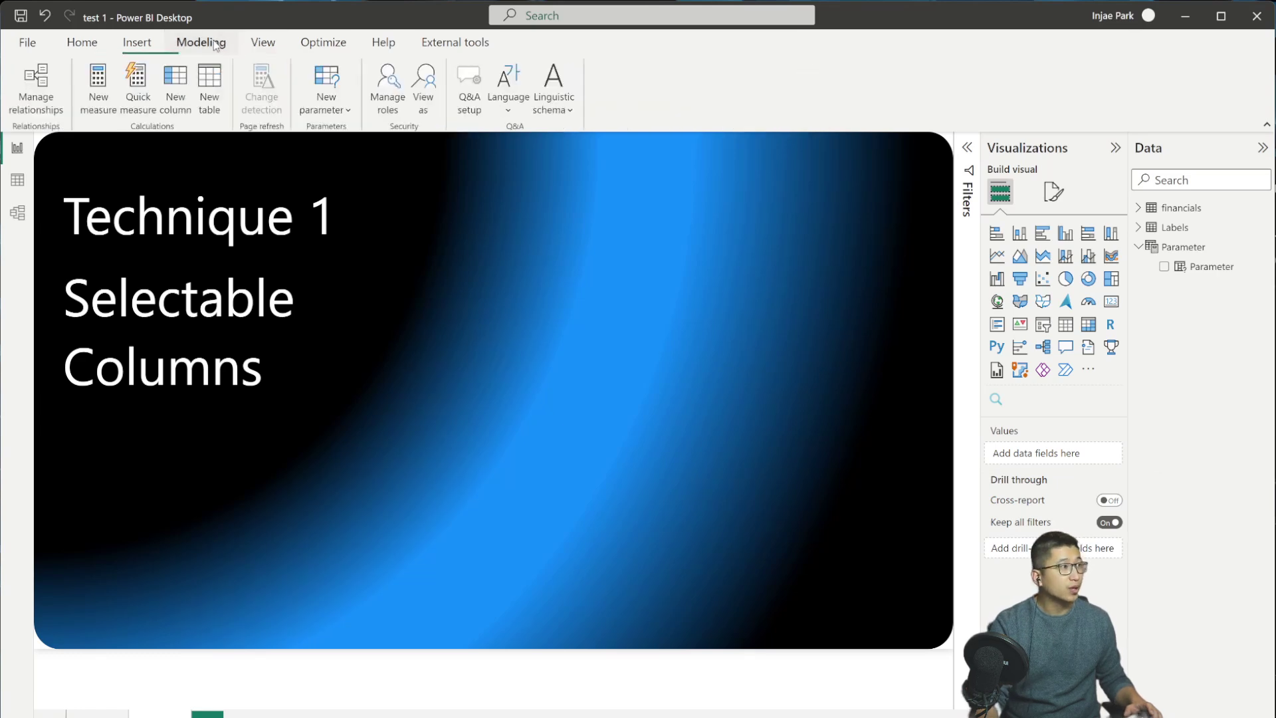
pyautogui.click(329, 107)
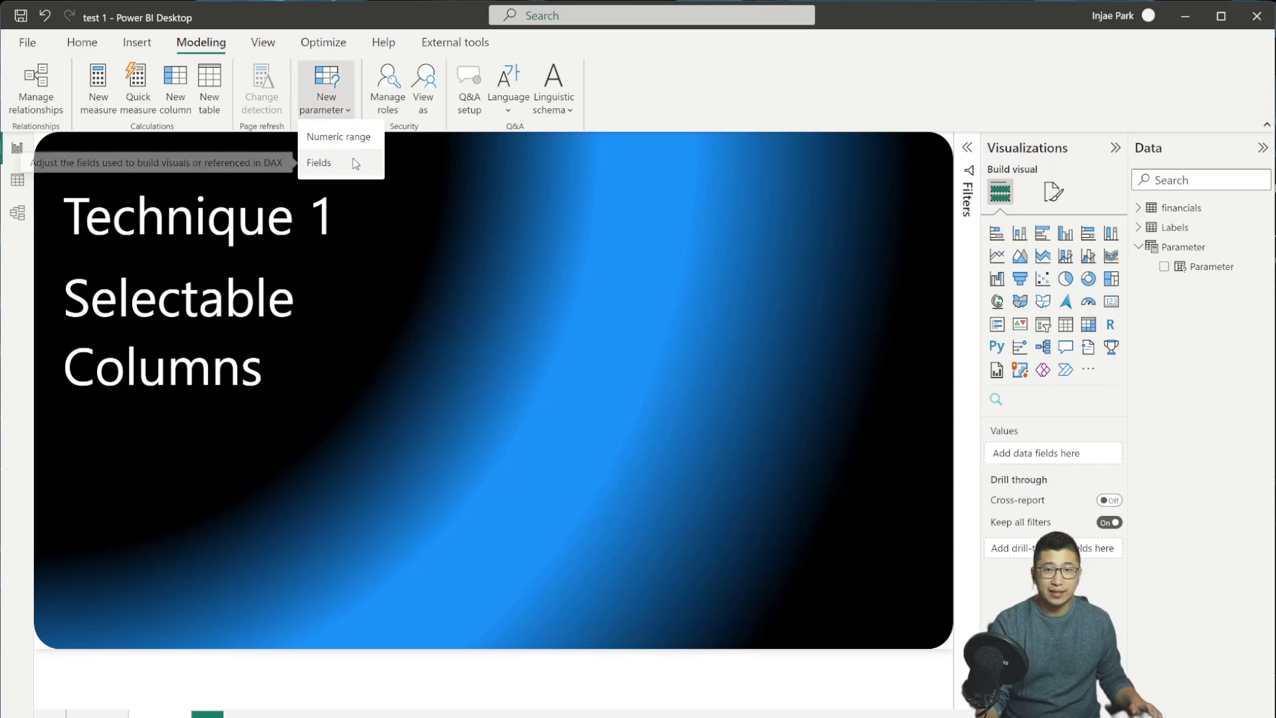
pyautogui.click(354, 163)
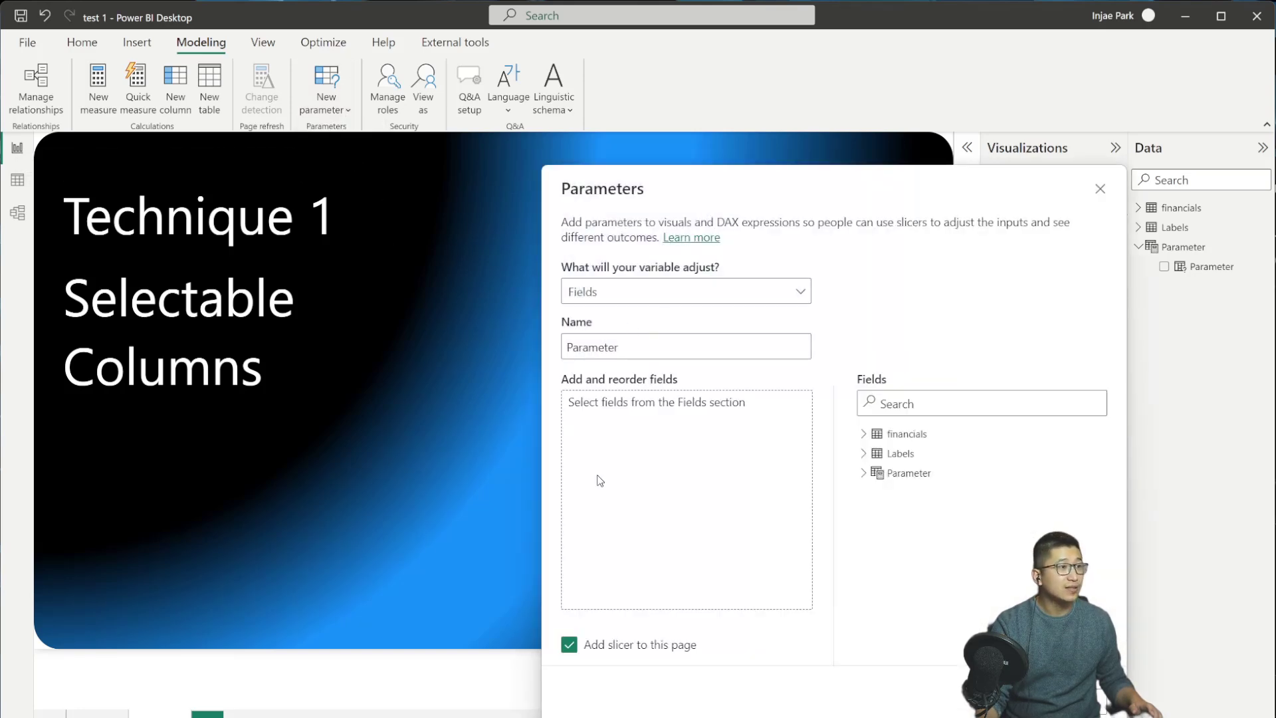
pyautogui.moveTo(618, 347); pyautogui.dragTo(521, 336)
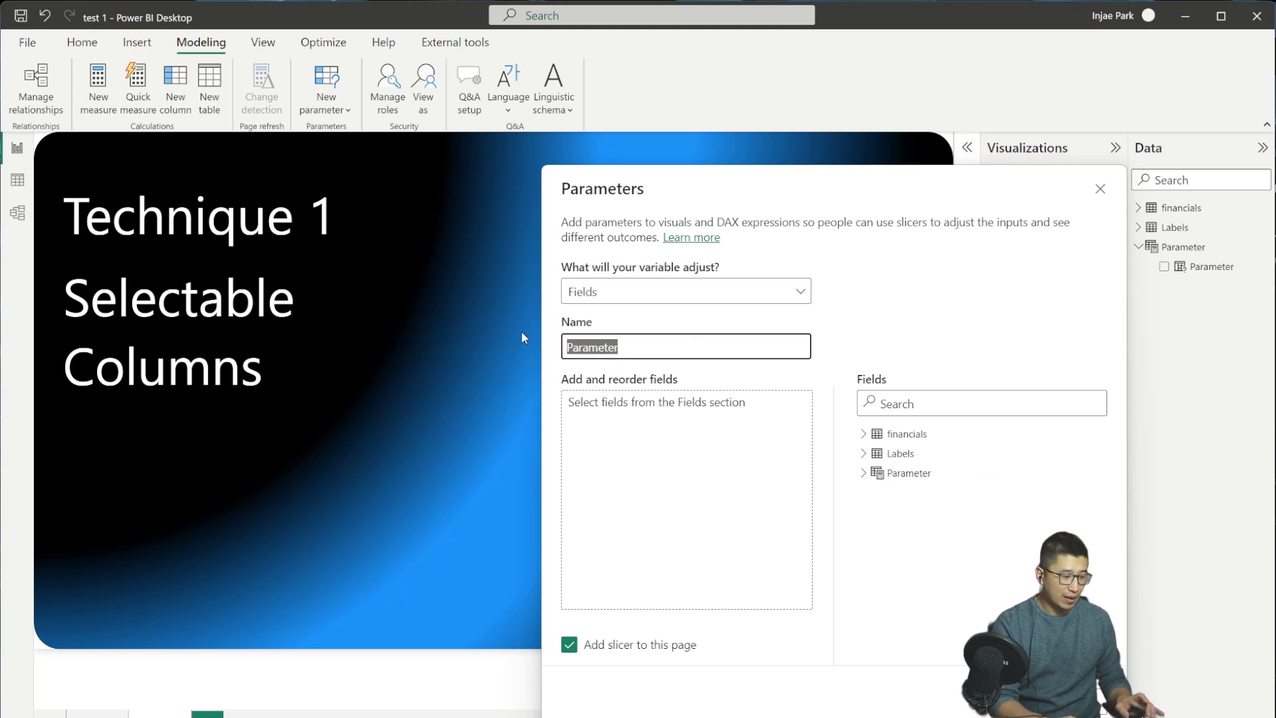
pyautogui.write('Columns')
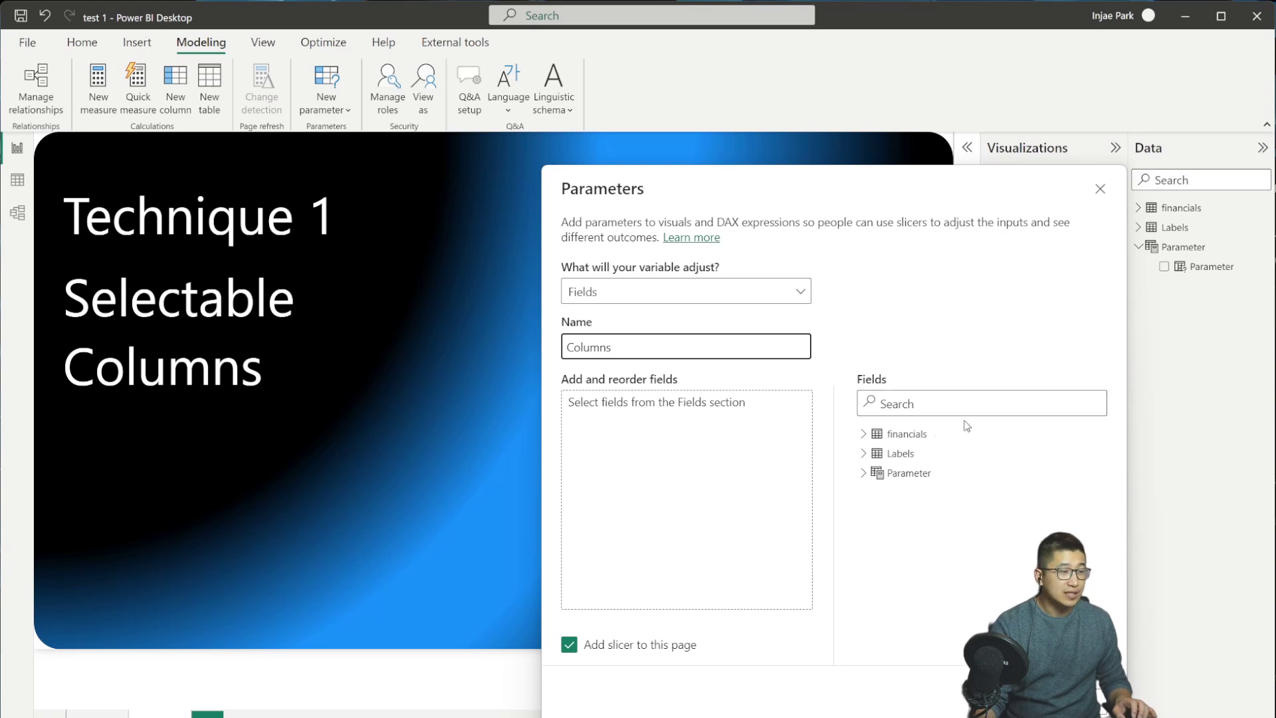
# Step: Add Country, Segment and Product from the financials table to the parameter
pyautogui.click(864, 434)
pyautogui.scroll(-1, 974, 524)
pyautogui.scroll(-2, 974, 523)
pyautogui.scroll(2, 961, 559)
pyautogui.scroll(-3, 961, 559)
pyautogui.scroll(4, 940, 665)
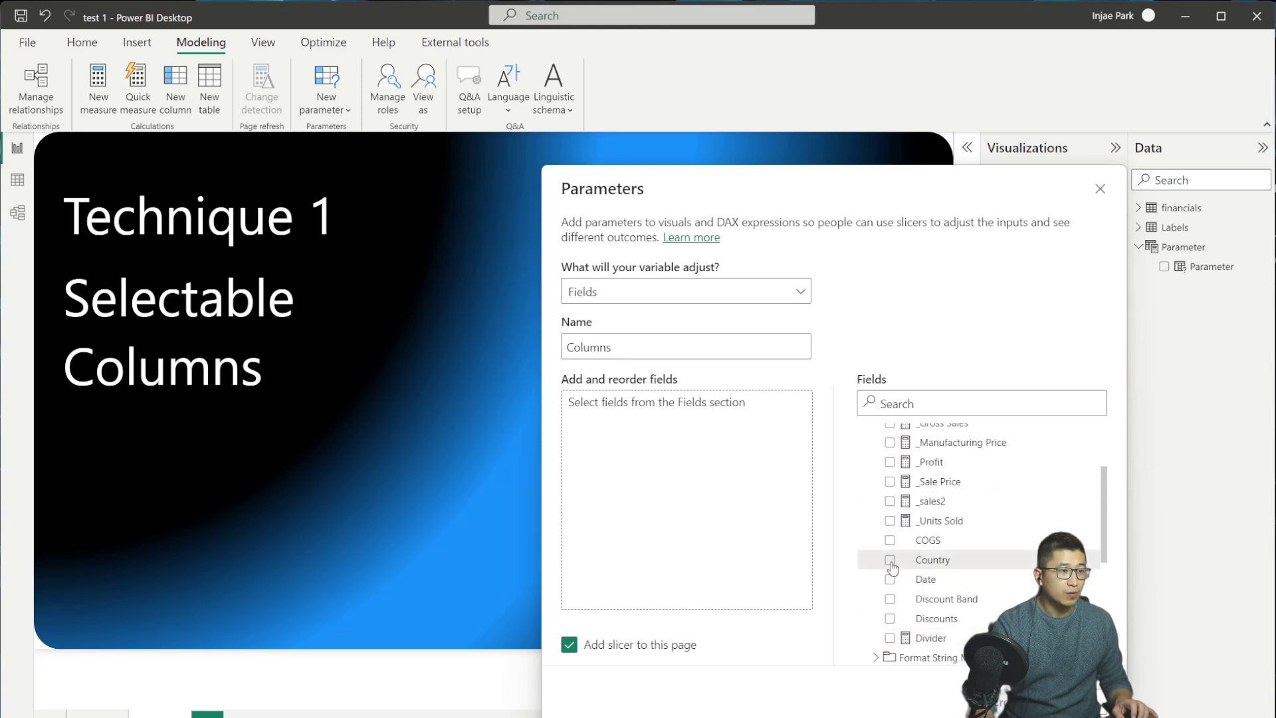
pyautogui.click(890, 561)
pyautogui.scroll(-5, 897, 598)
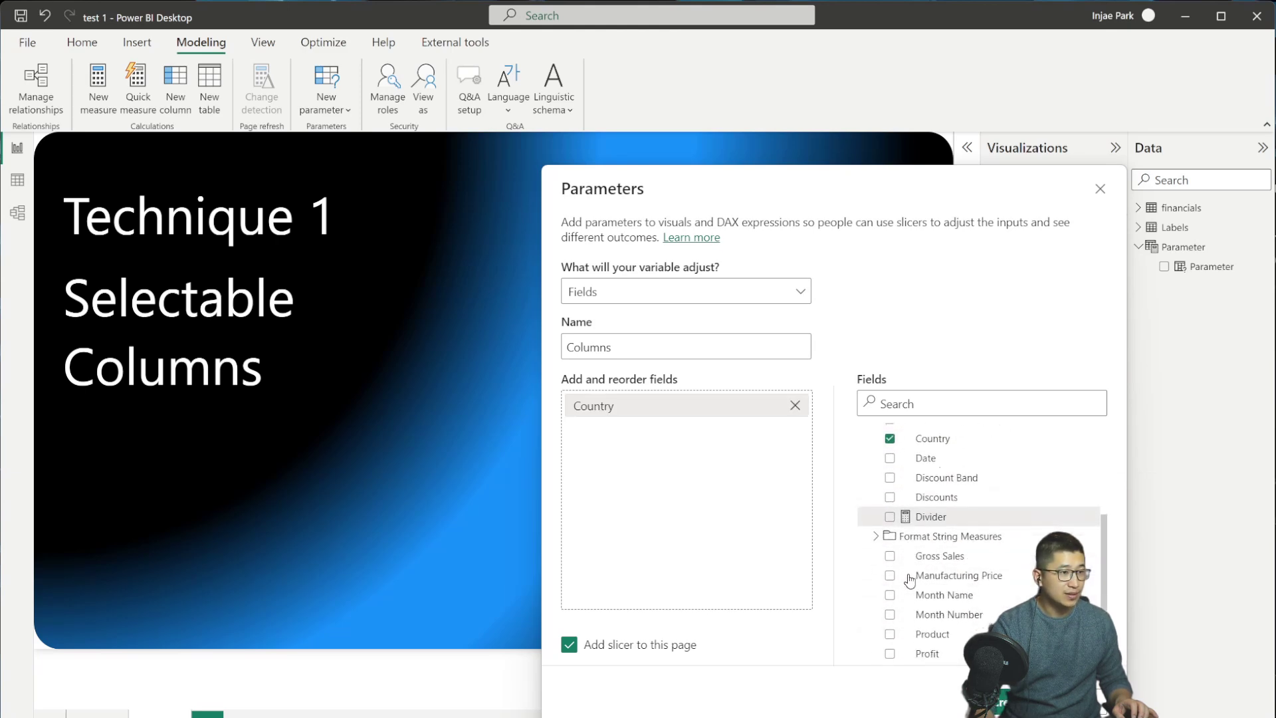
pyautogui.click(890, 631)
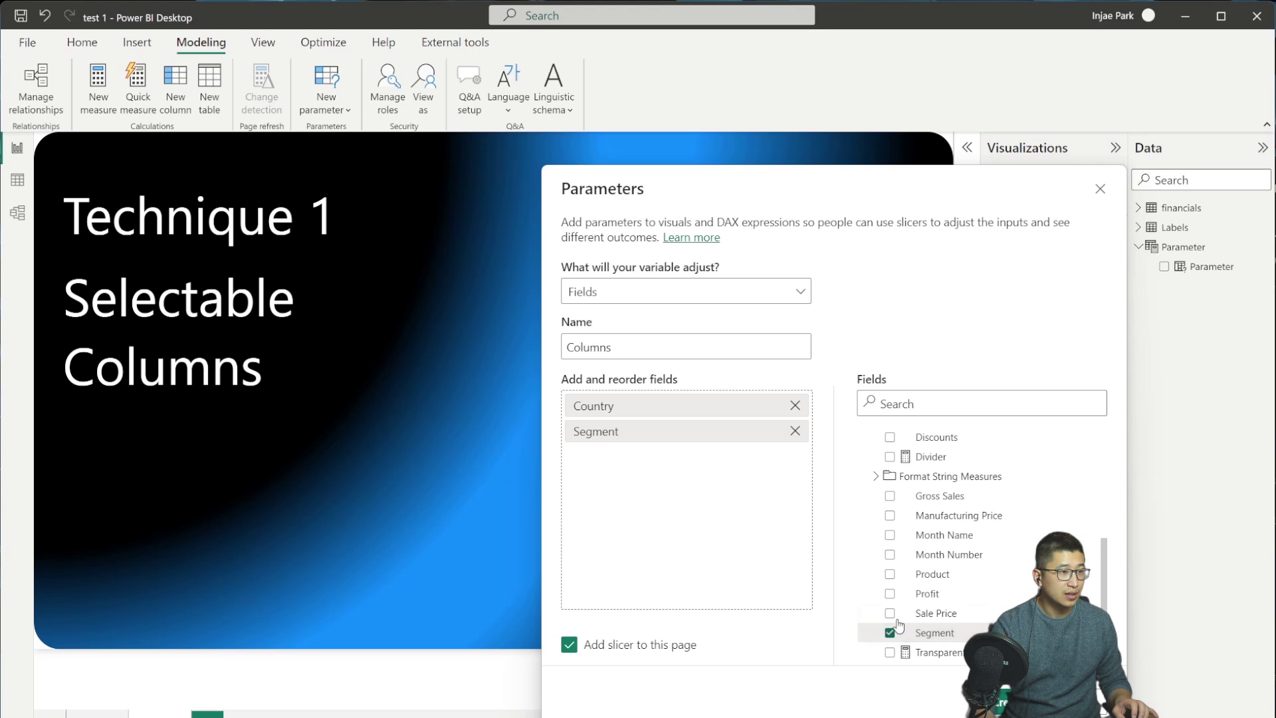
pyautogui.click(891, 579)
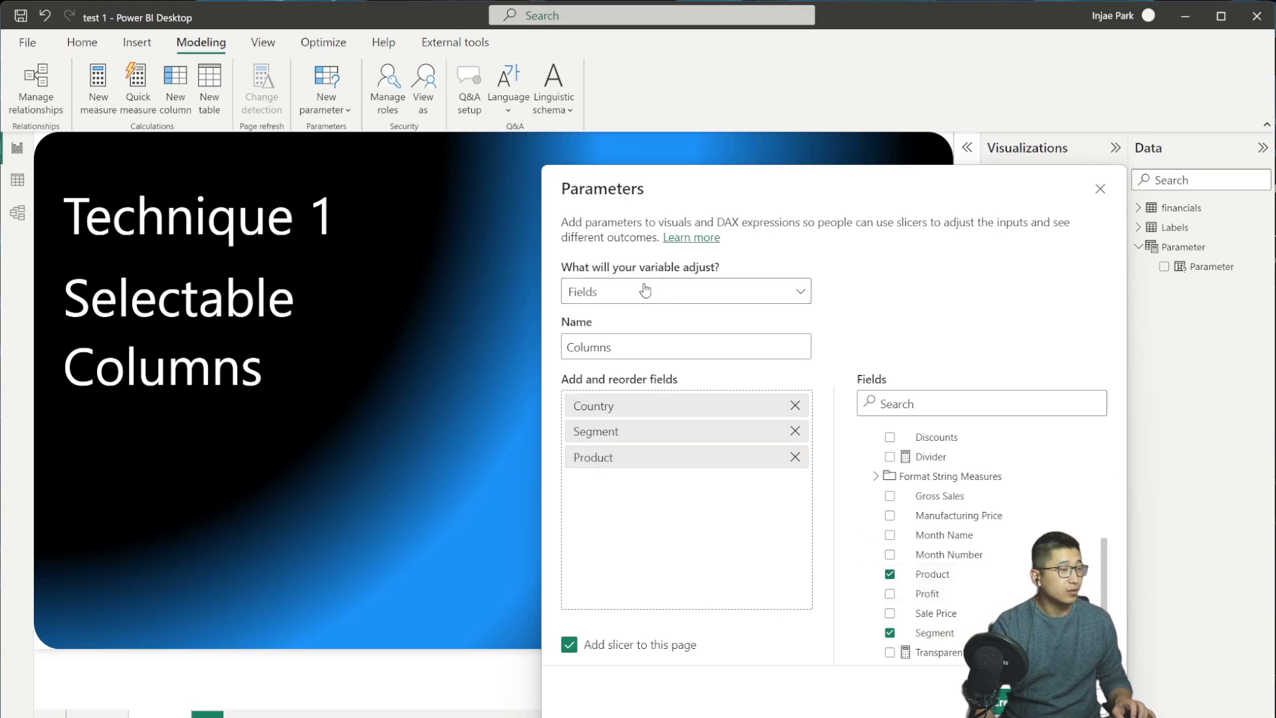
# Step: Append '_v1' to the Country entry's name and create the Columns parameter
pyautogui.doubleClick(633, 404)
pyautogui.click(649, 405)
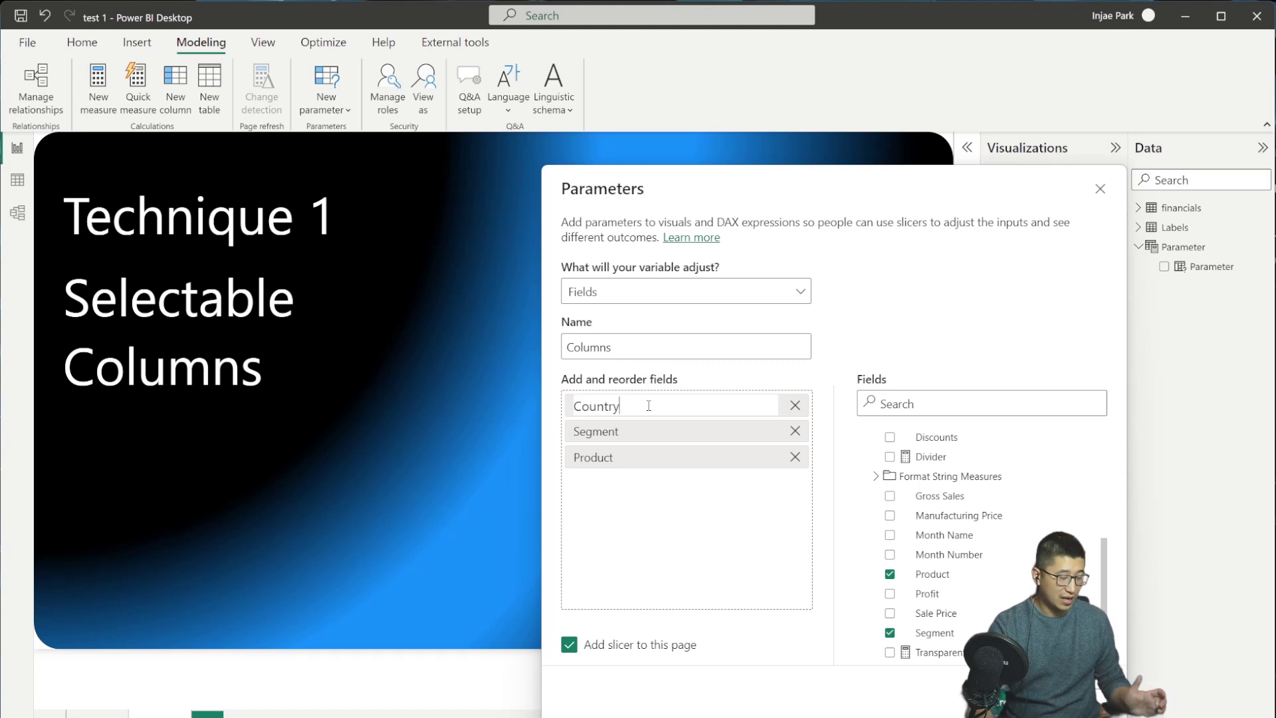
pyautogui.write('_v1')
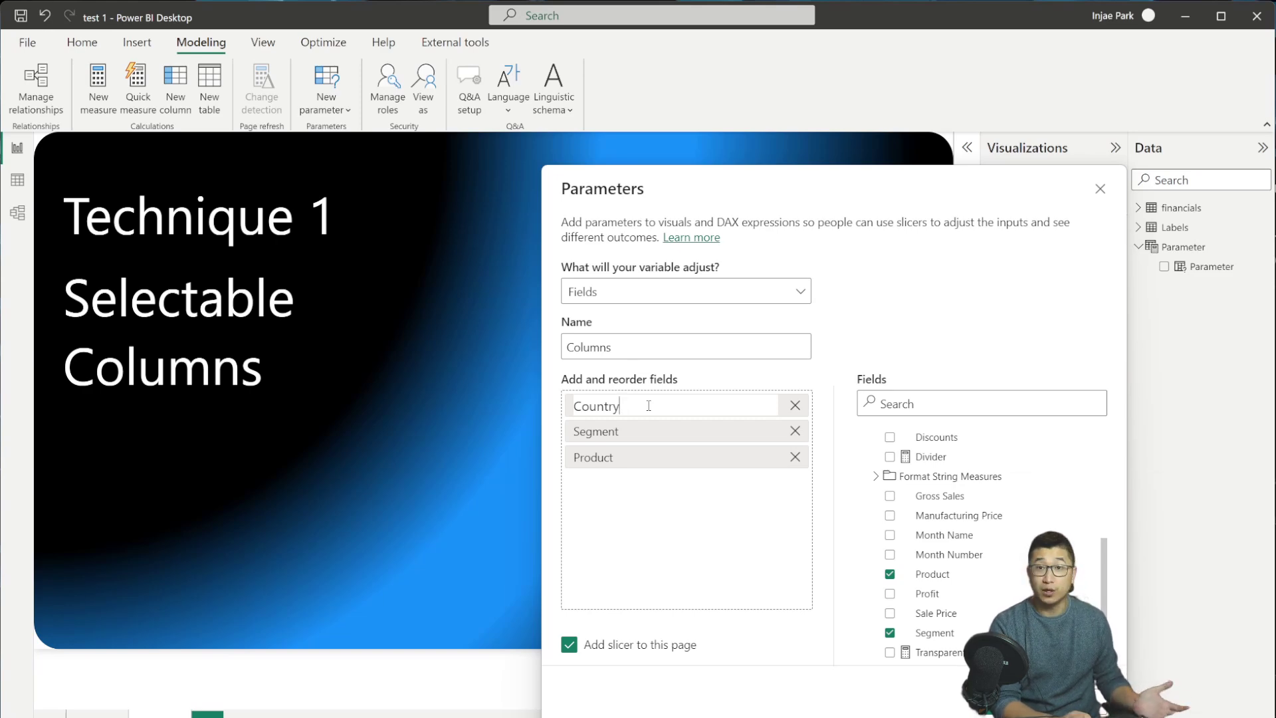
pyautogui.press('Return')
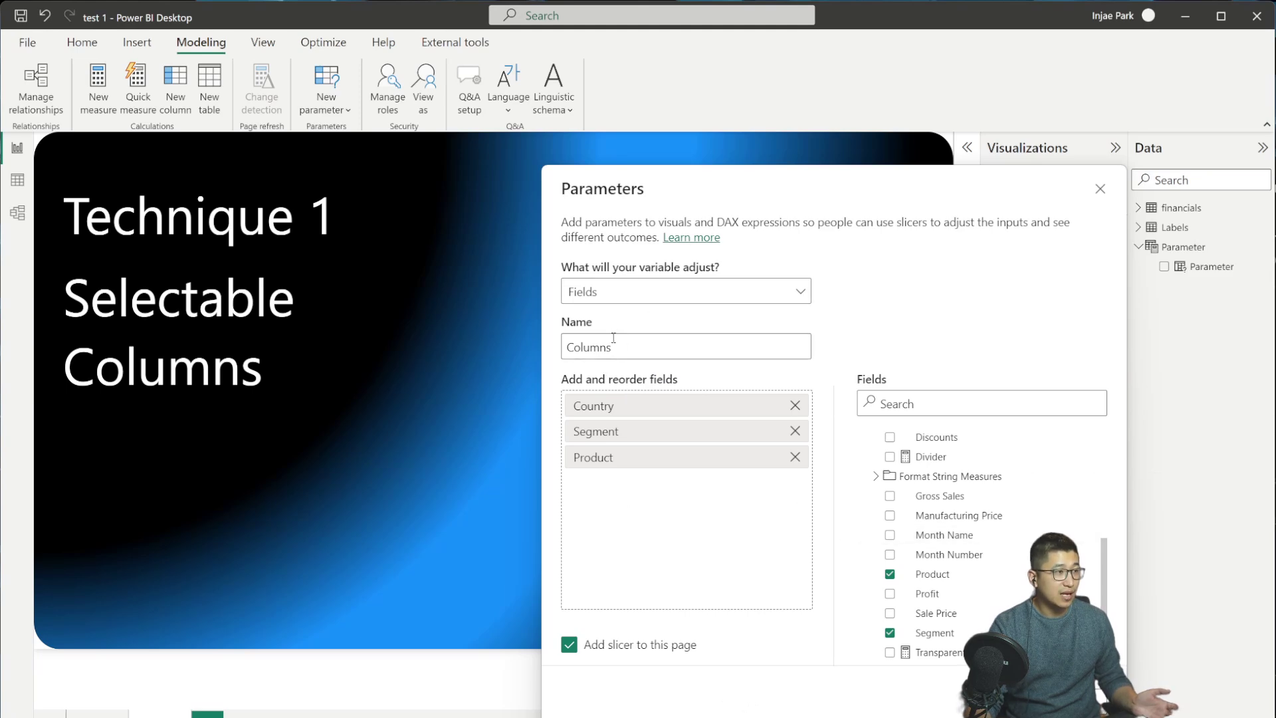
pyautogui.press('Return')
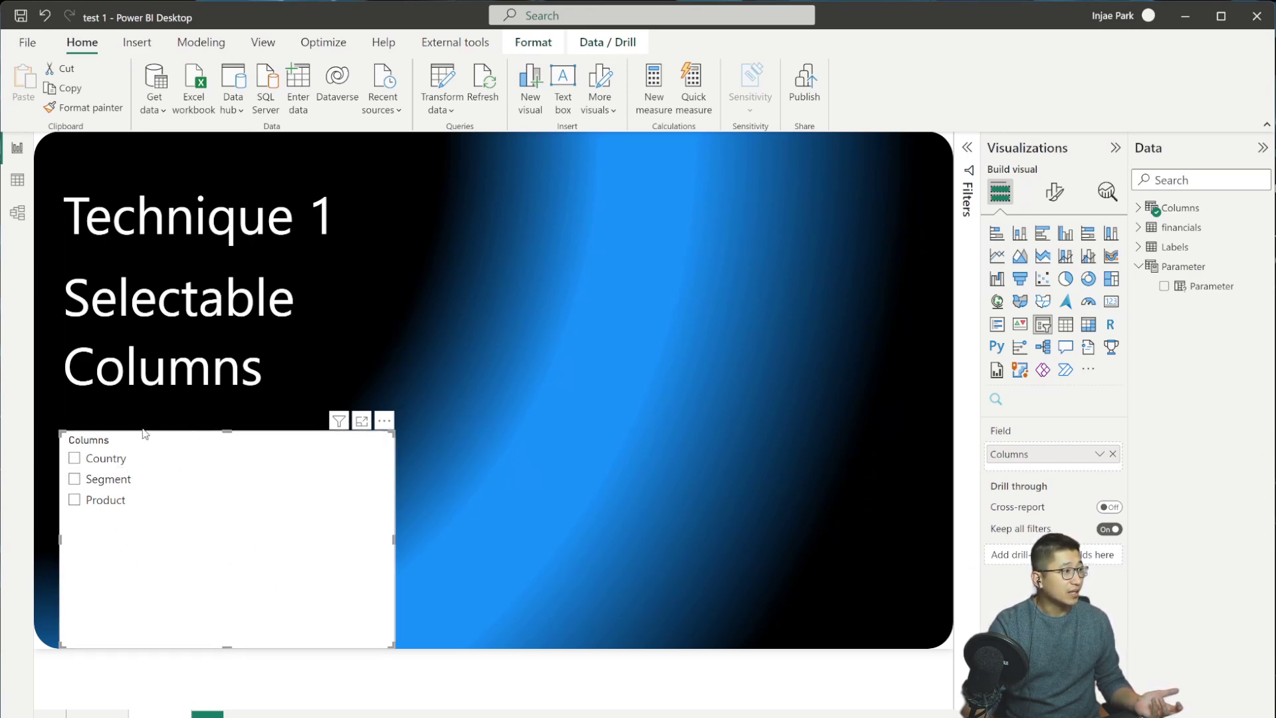
# Step: Open the Columns table's DAX and highlight NAMEOF, the financials[Country] reference and its order number
pyautogui.click(1186, 209)
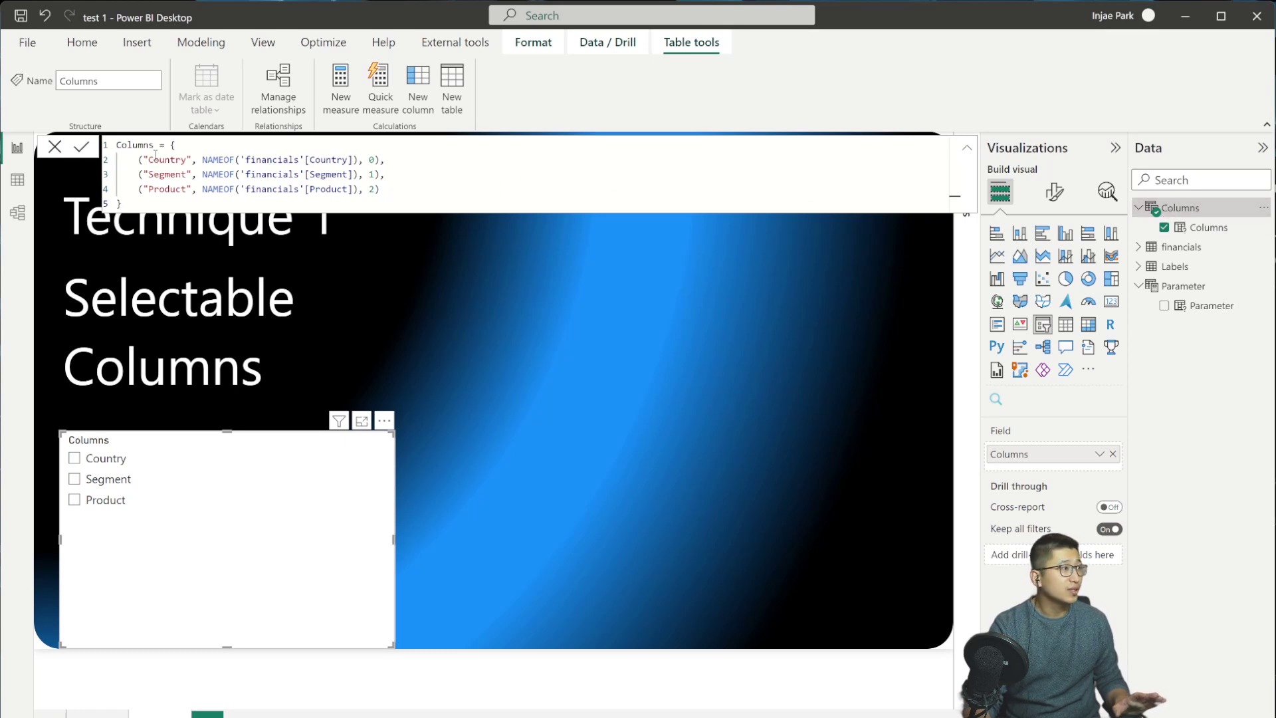
pyautogui.click(230, 175)
pyautogui.keyDown('ctrl'); pyautogui.scroll(4, 504, 153); pyautogui.keyUp('ctrl')
pyautogui.click(401, 181)
pyautogui.moveTo(401, 182); pyautogui.dragTo(596, 182)
pyautogui.click(629, 181)
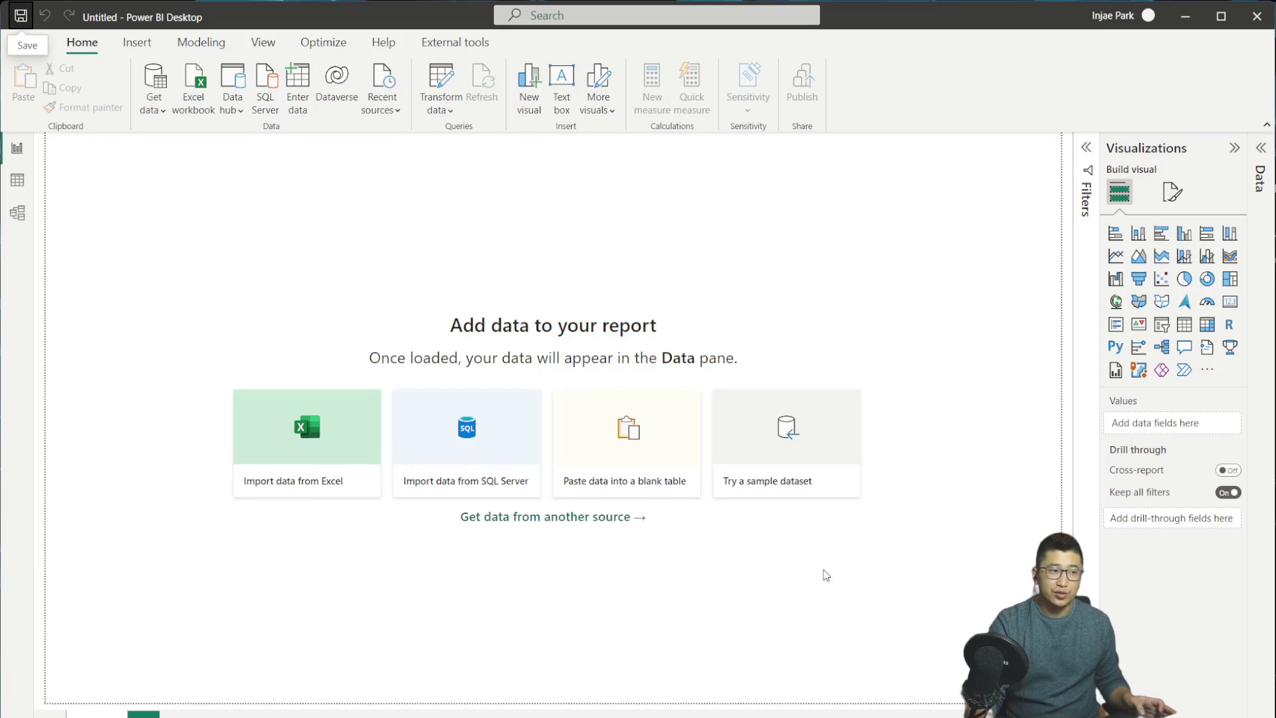
# Step: Load the sample financials table into the blank report, list its fields, then minimize that window
pyautogui.click(809, 441)
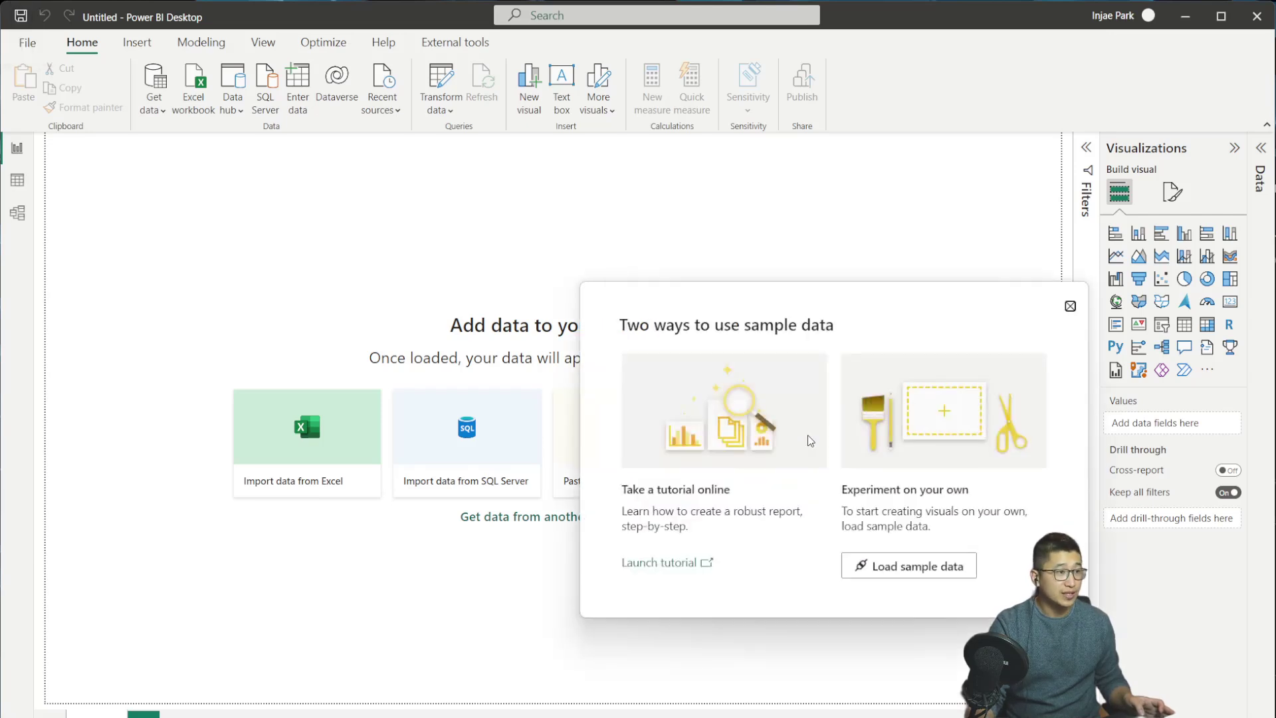
pyautogui.click(897, 565)
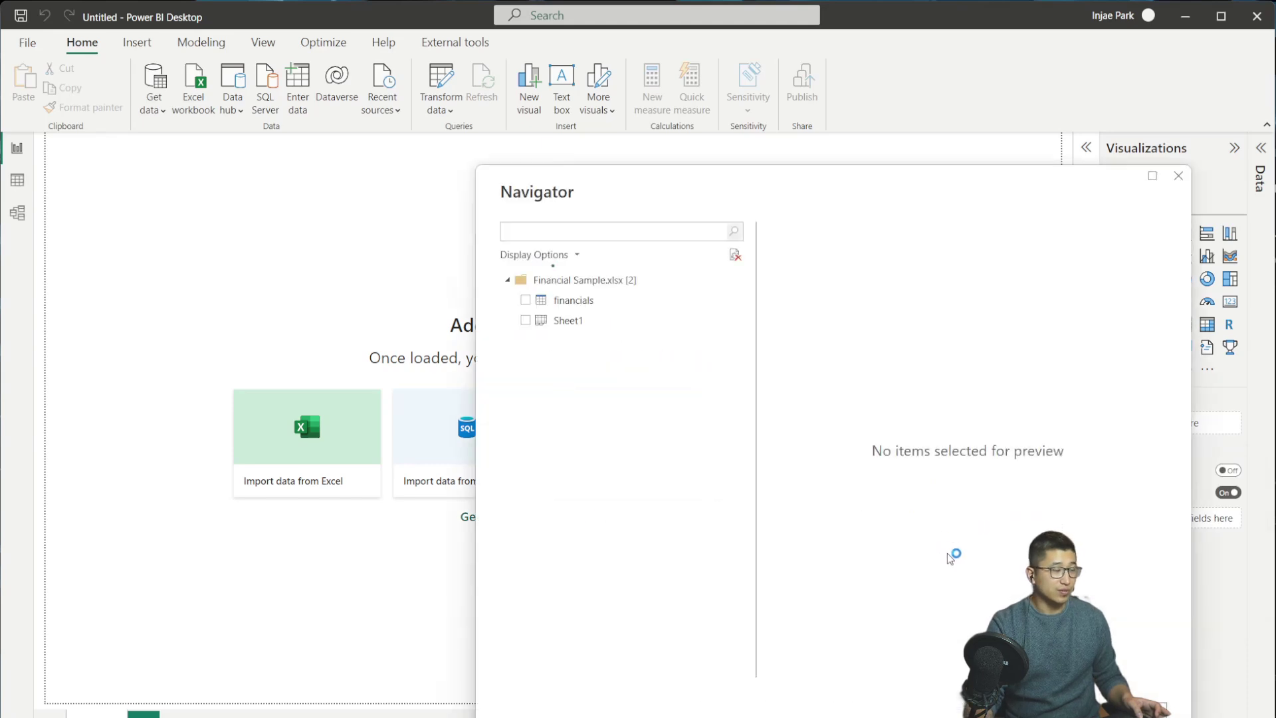
pyautogui.click(525, 300)
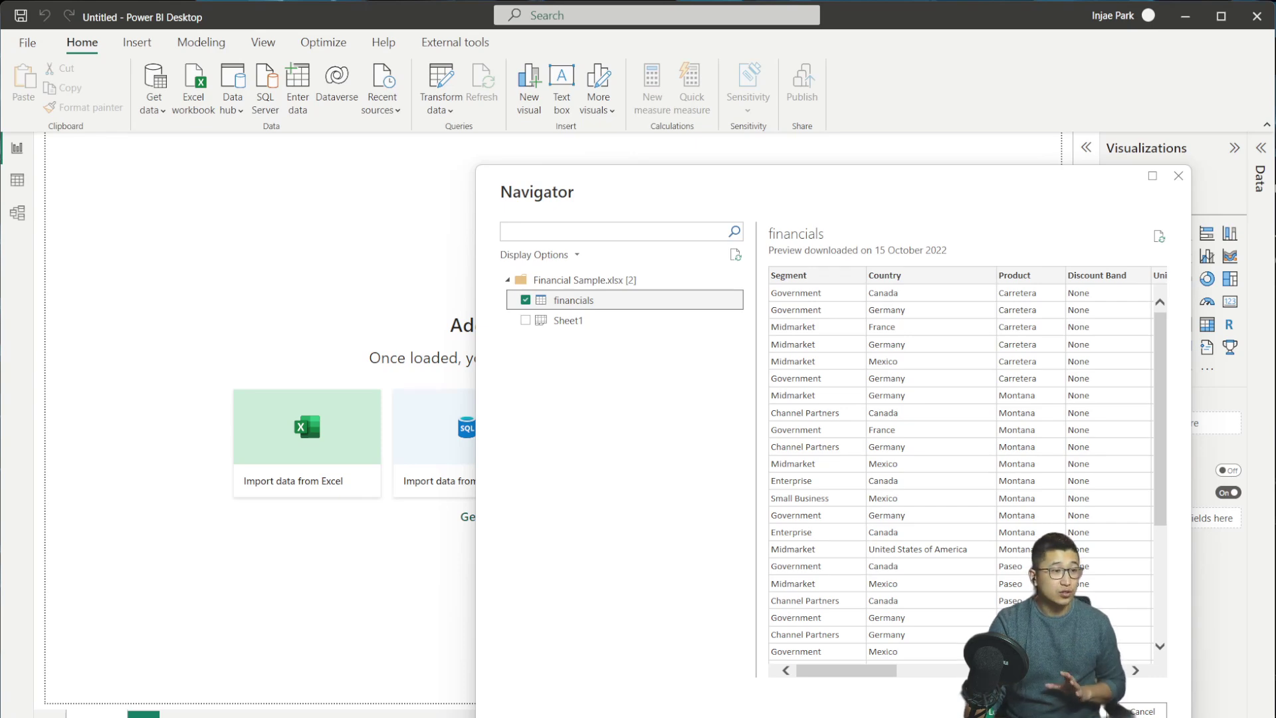
pyautogui.press('Escape')
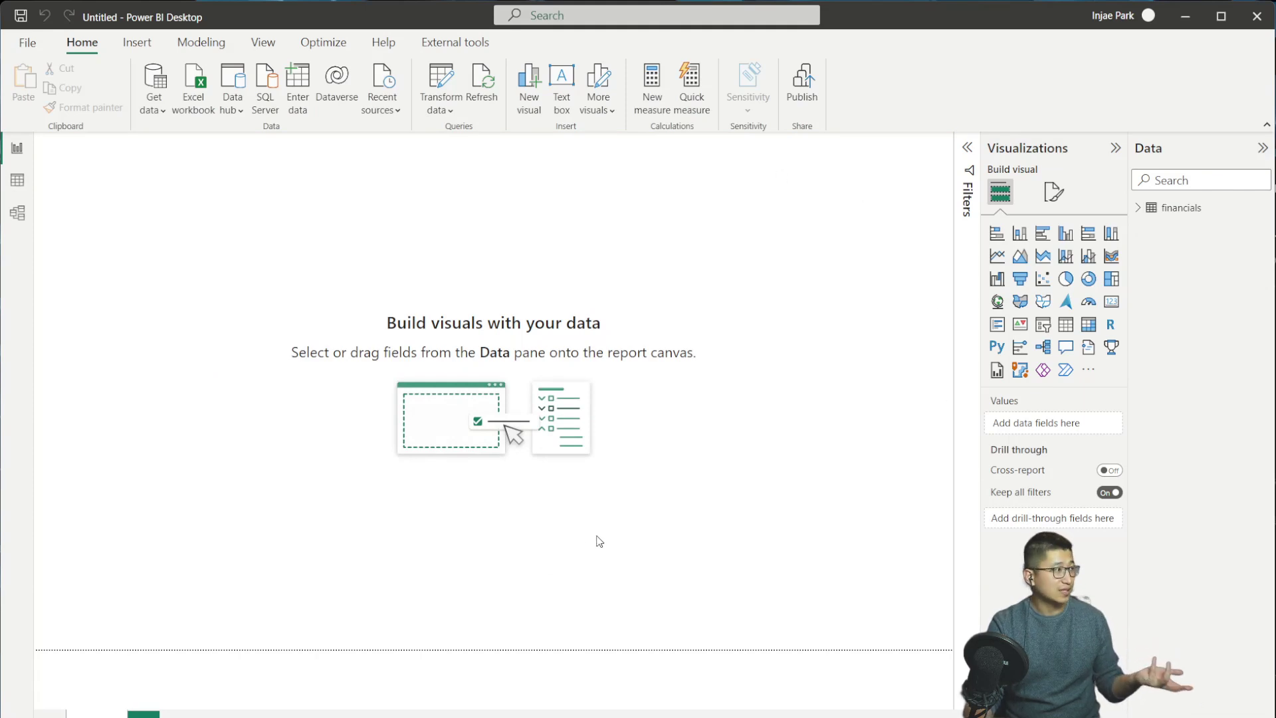
pyautogui.click(1139, 209)
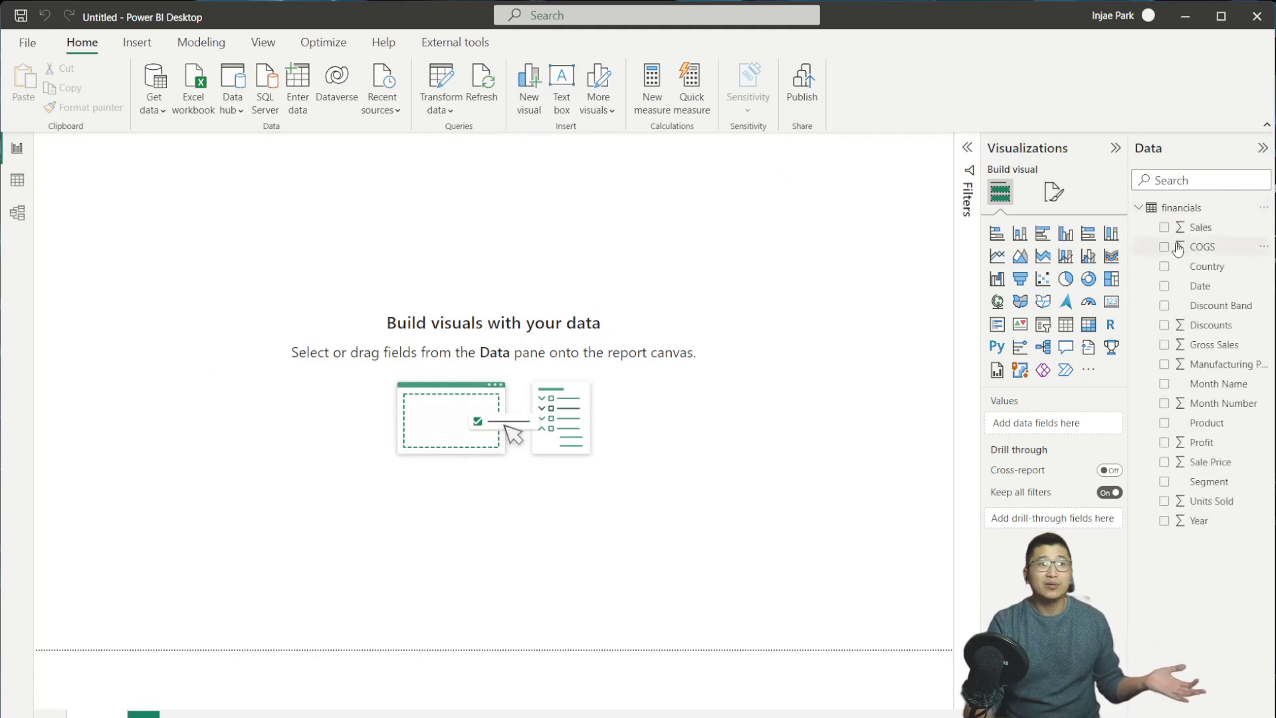
pyautogui.click(1185, 16)
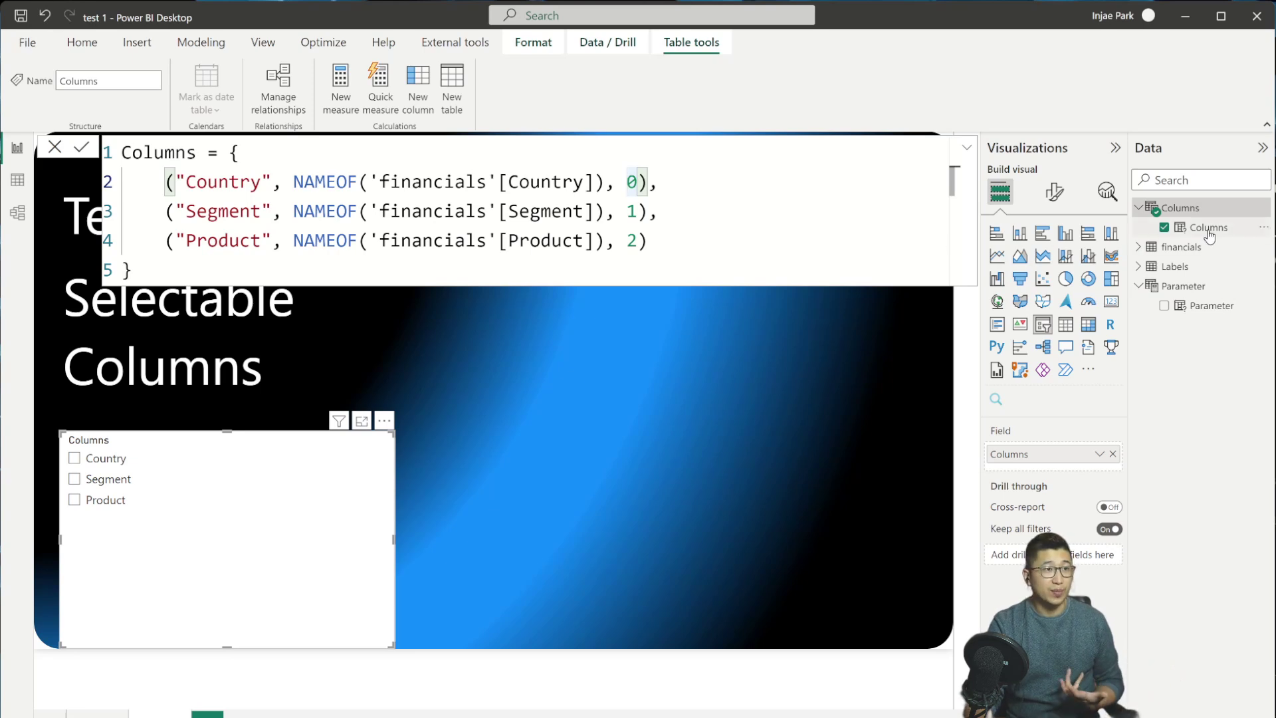
# Step: Commit the Columns formula, view and cancel the Parameter table DAX, then select the button slicer
pyautogui.click(82, 156)
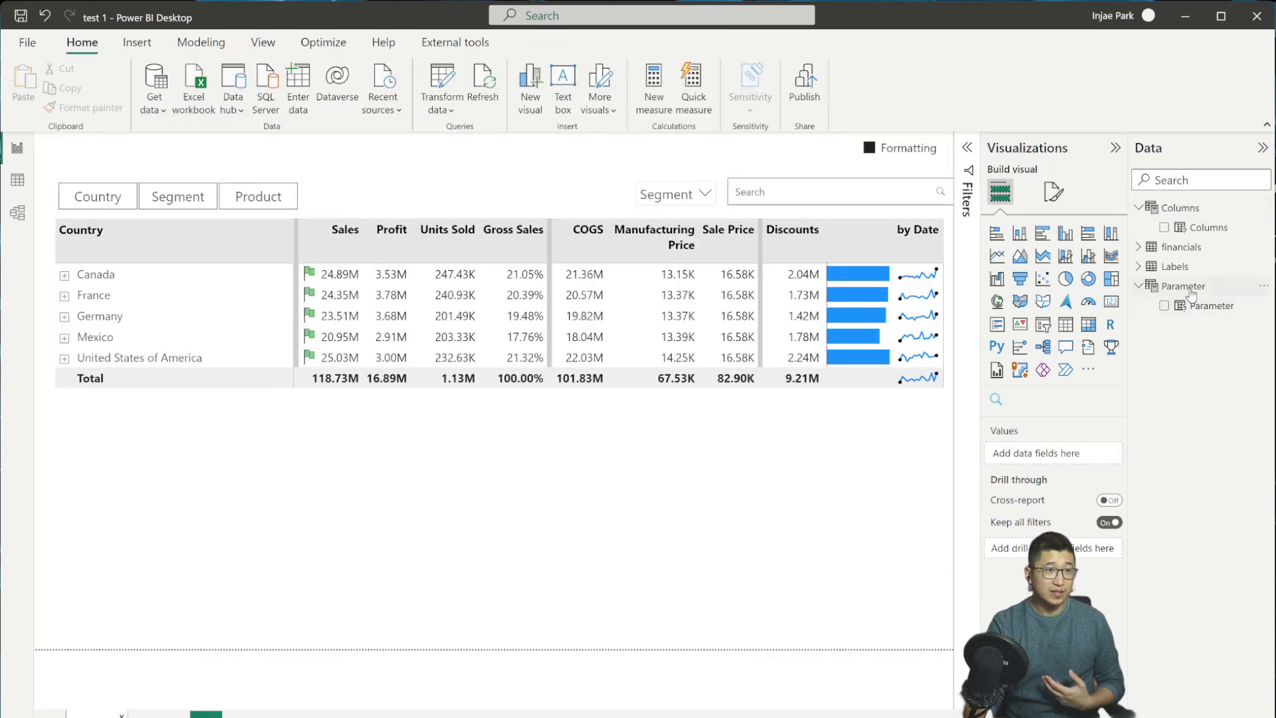
pyautogui.click(1183, 286)
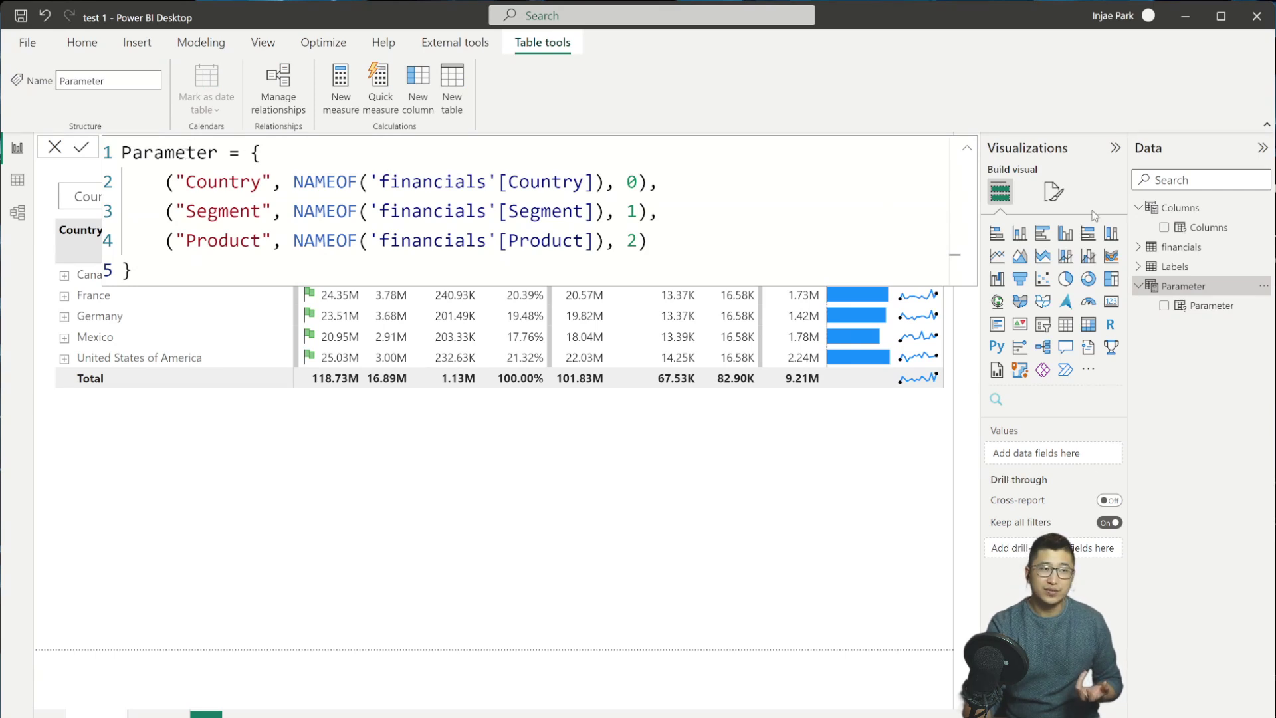
pyautogui.click(53, 150)
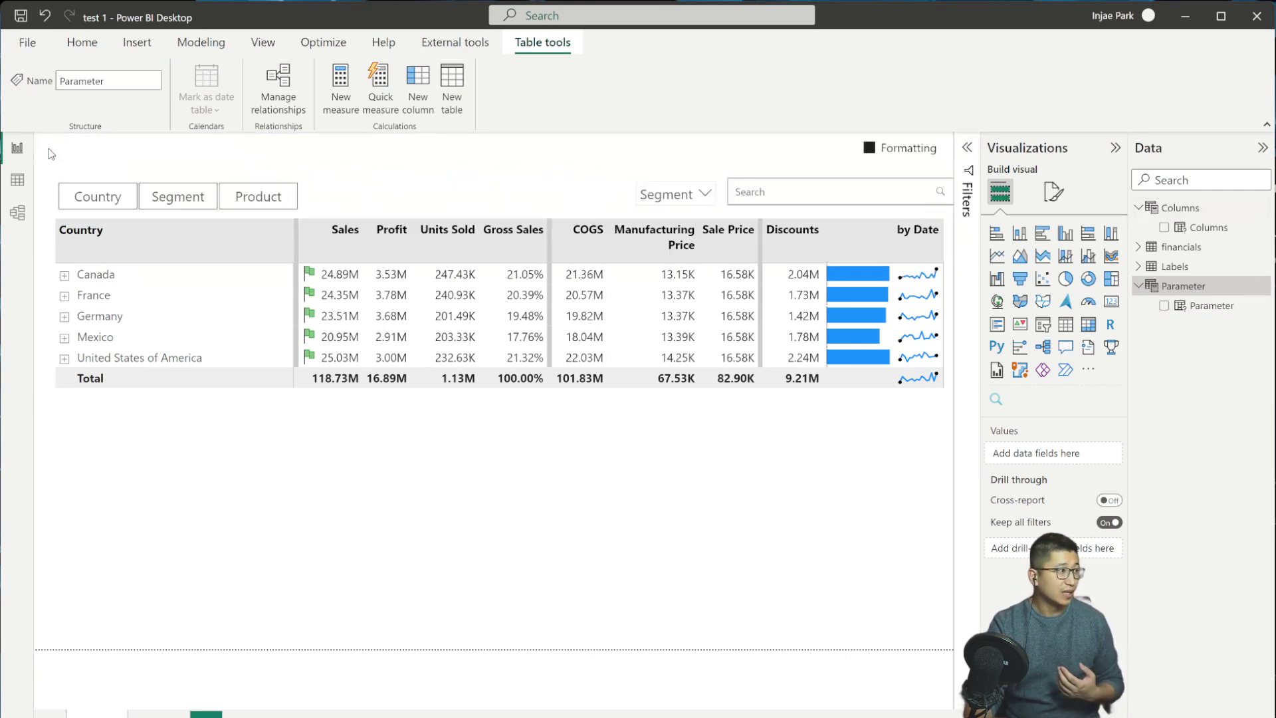
pyautogui.click(314, 182)
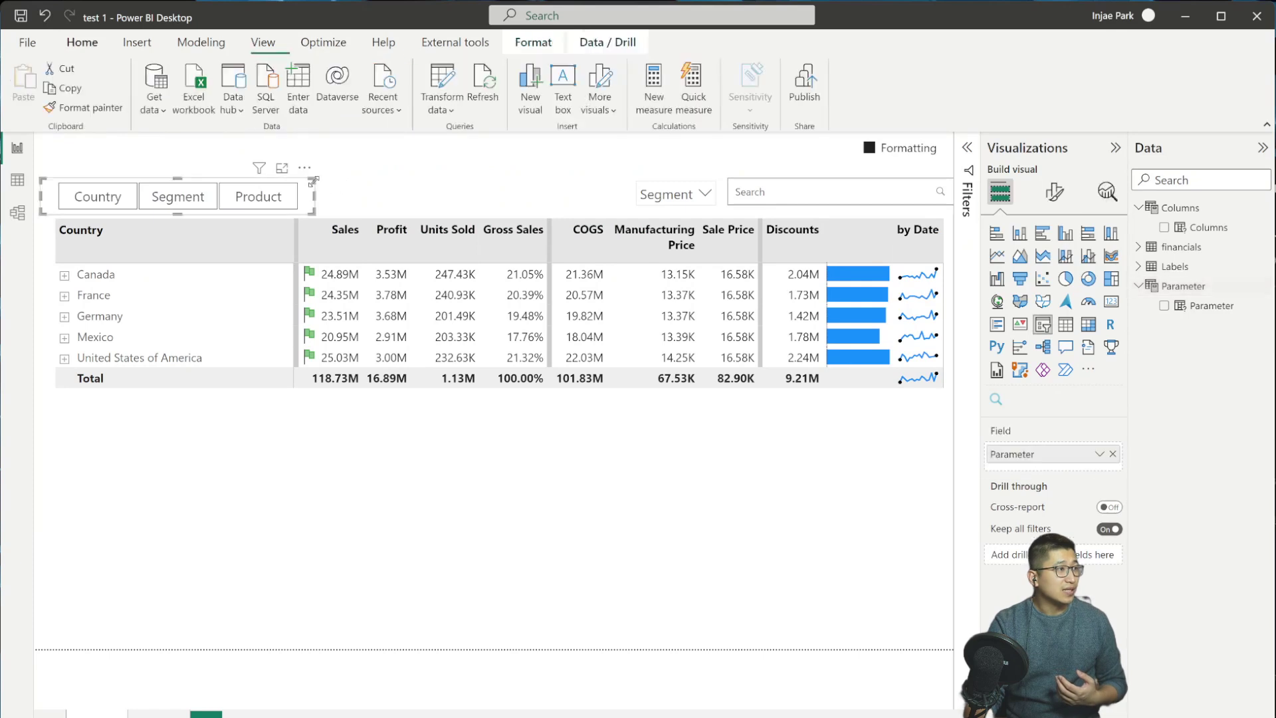
# Step: Confirm the button slicer's style stays Tile, then view the matrix's Rows field well
pyautogui.click(1052, 193)
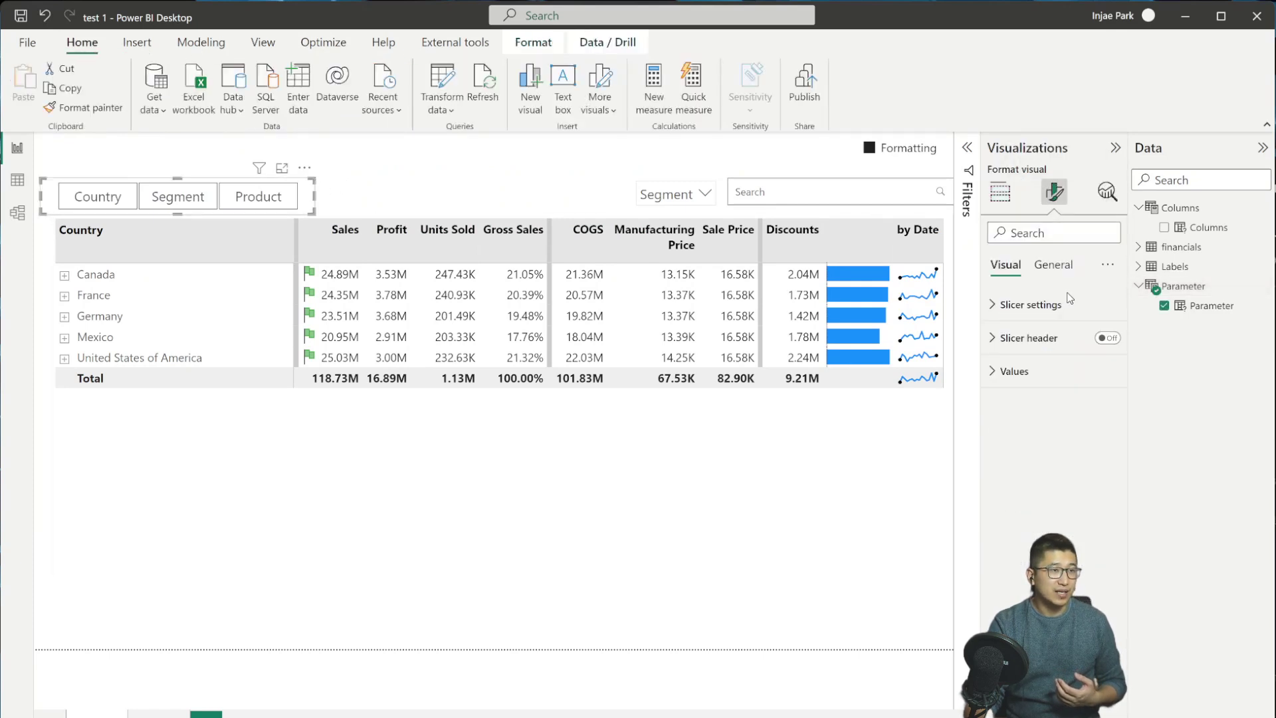
pyautogui.click(1067, 307)
pyautogui.click(1077, 384)
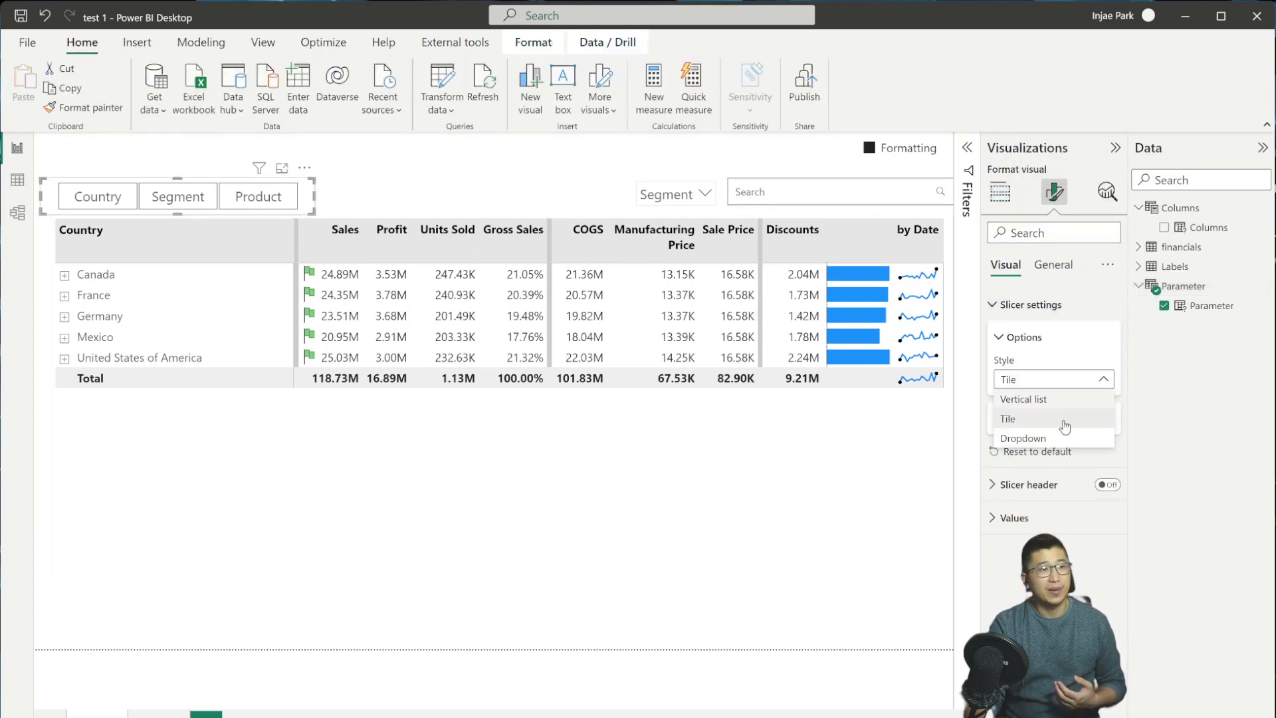
pyautogui.click(1045, 417)
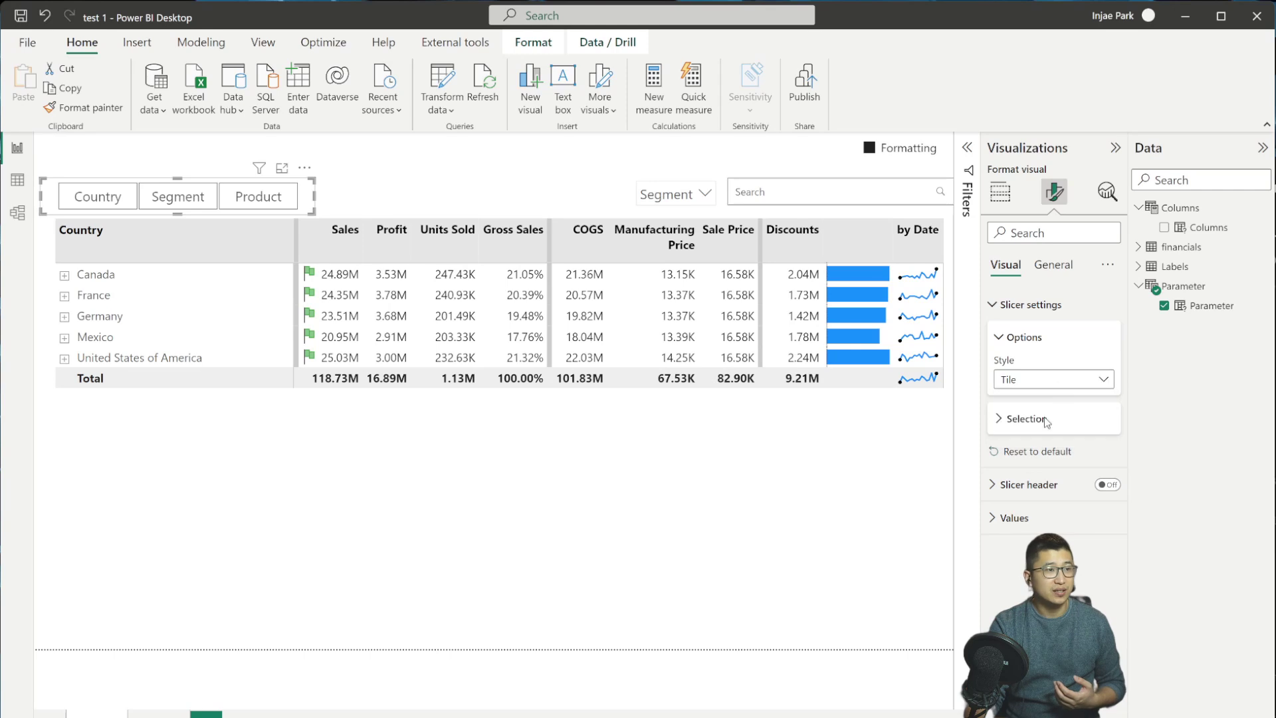
pyautogui.click(1015, 304)
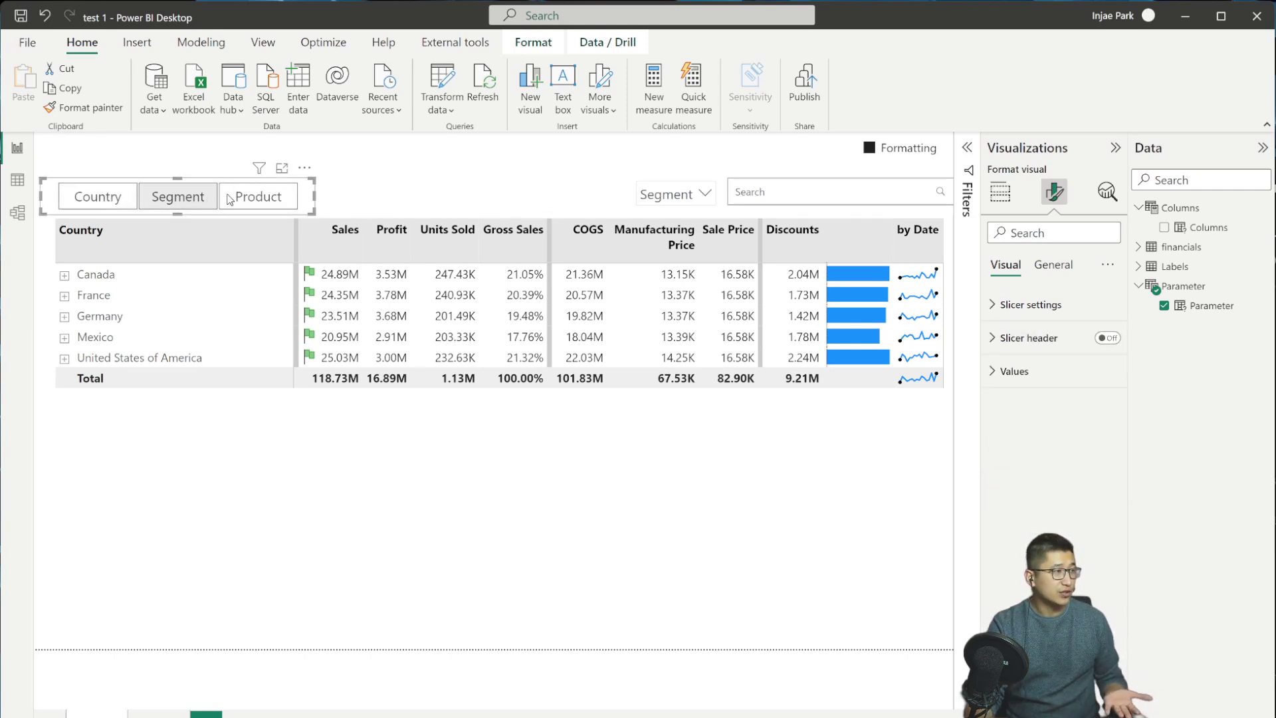
pyautogui.click(659, 472)
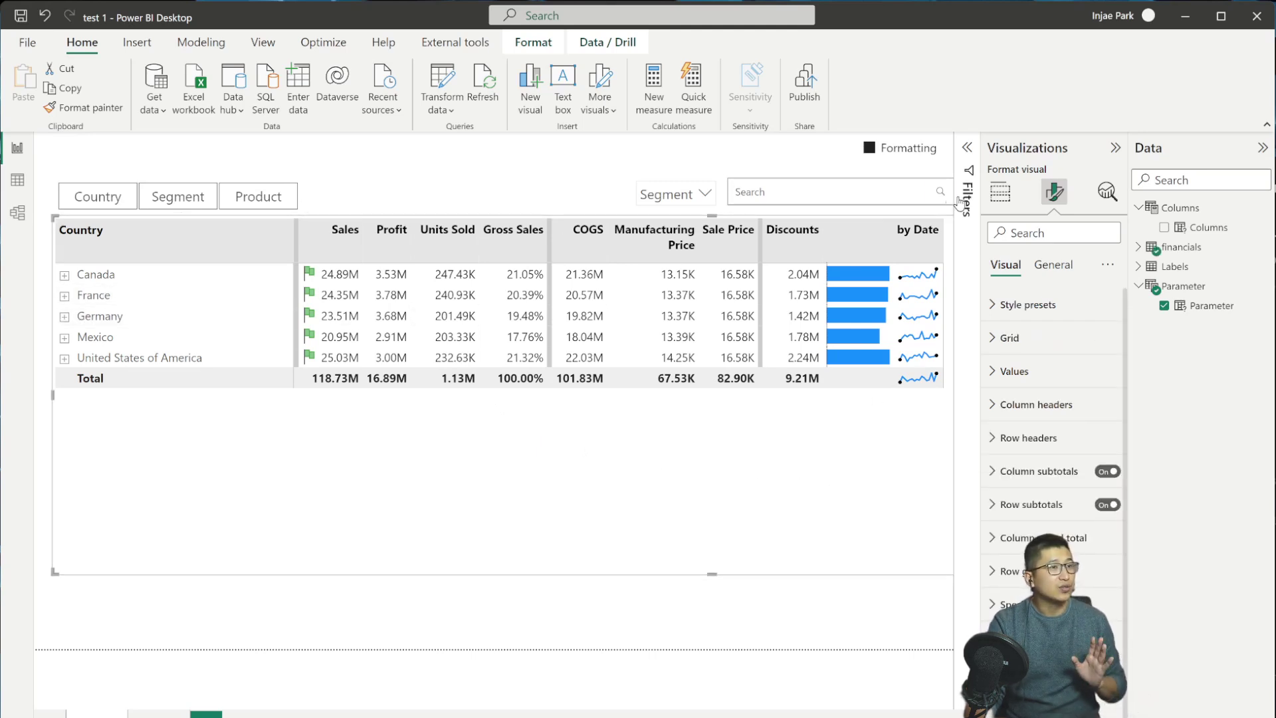
pyautogui.click(999, 195)
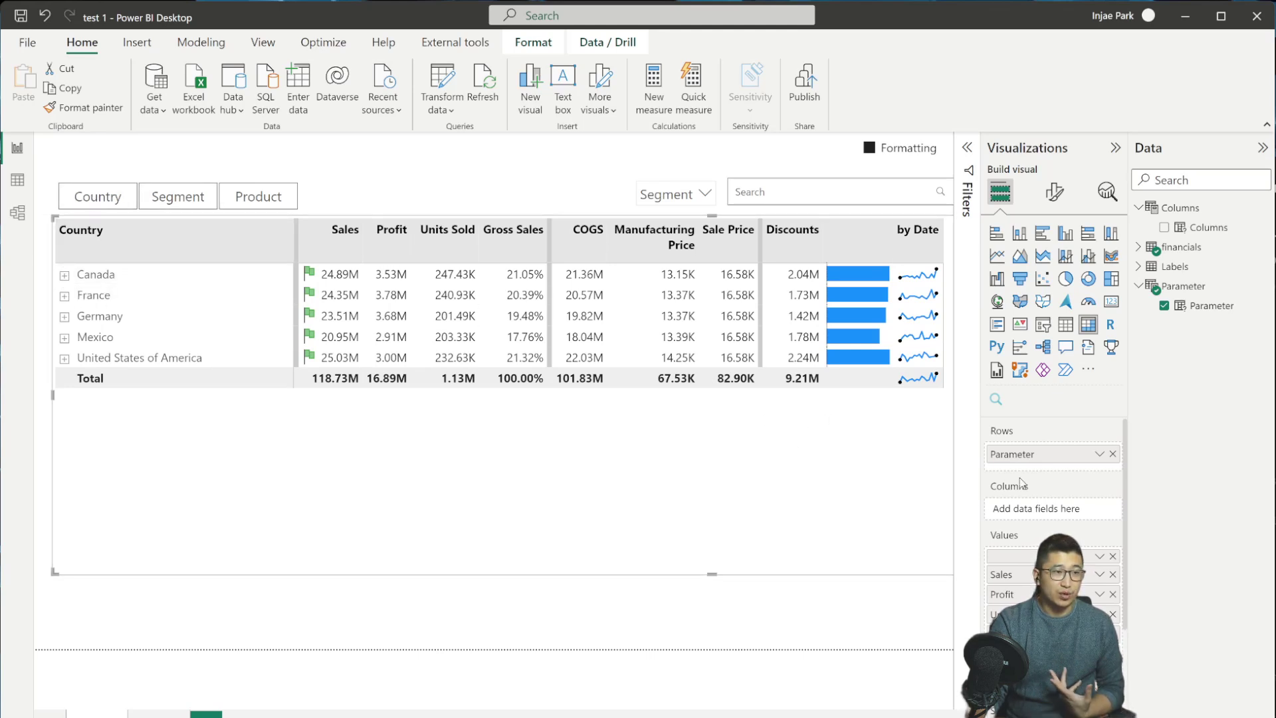
# Step: Switch the matrix rows between Country and Product, then nest Product under Country and expand Canada
pyautogui.click(93, 199)
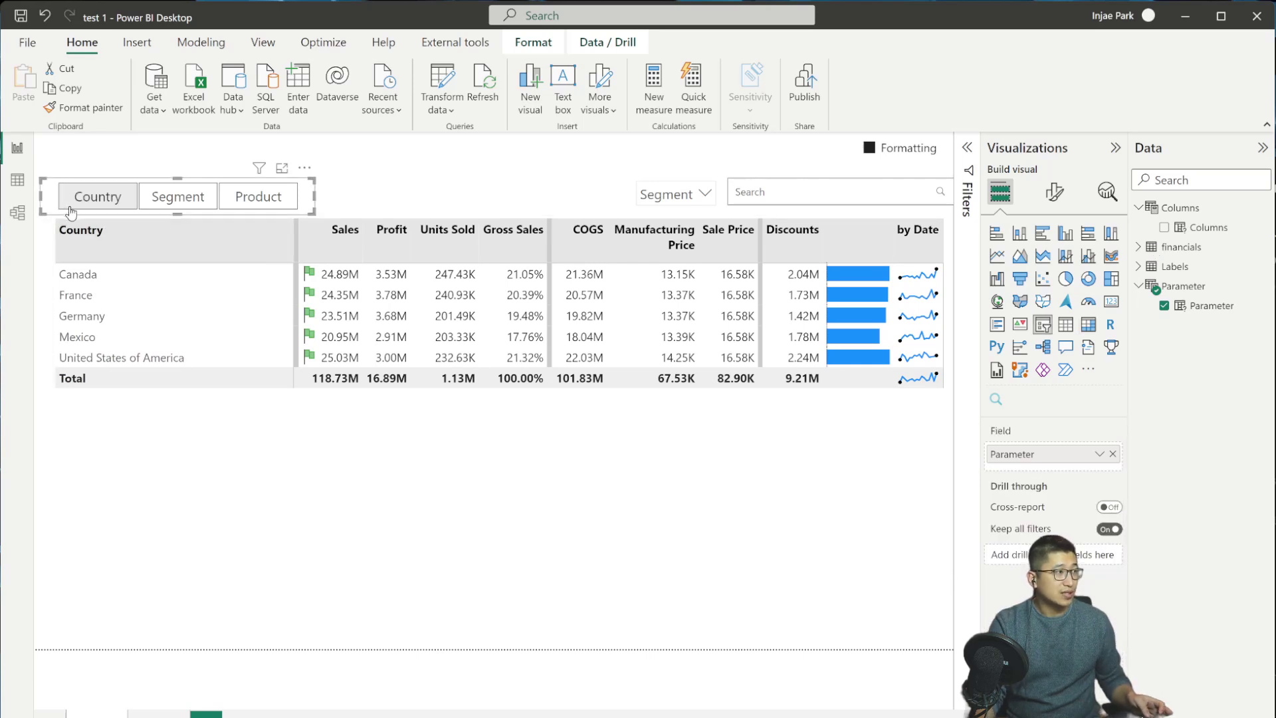
pyautogui.click(259, 197)
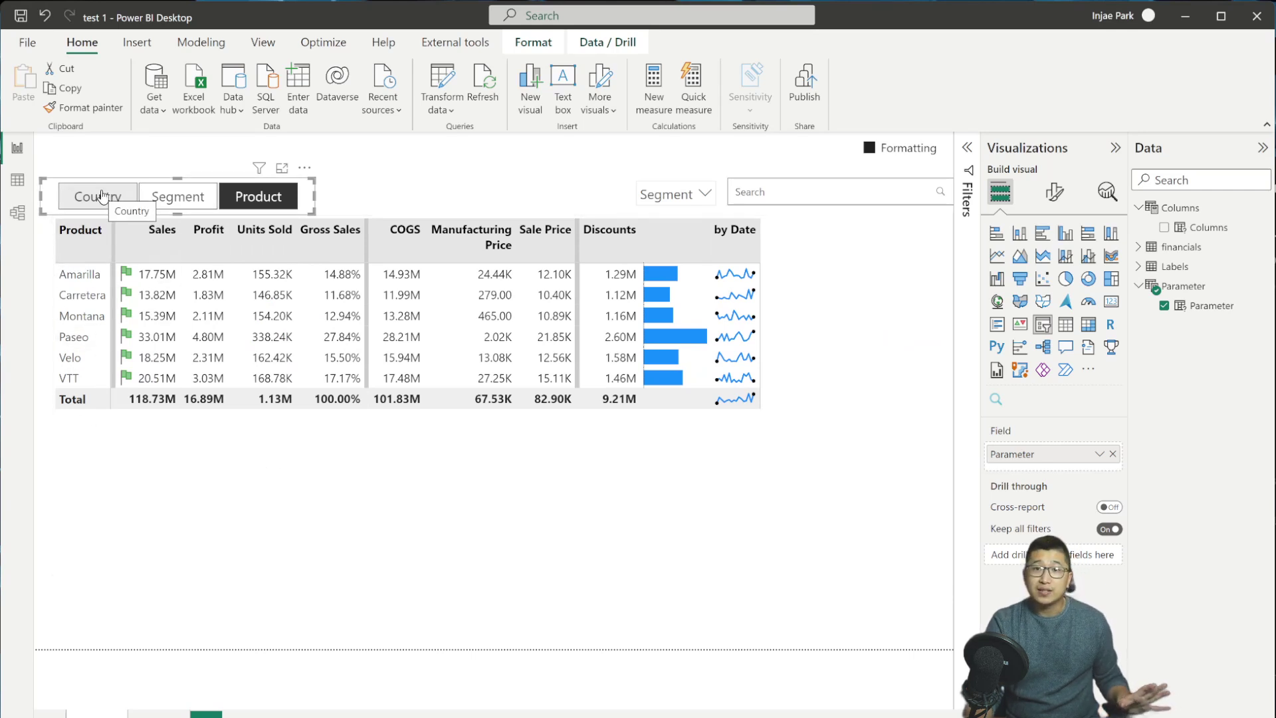
pyautogui.click(100, 195)
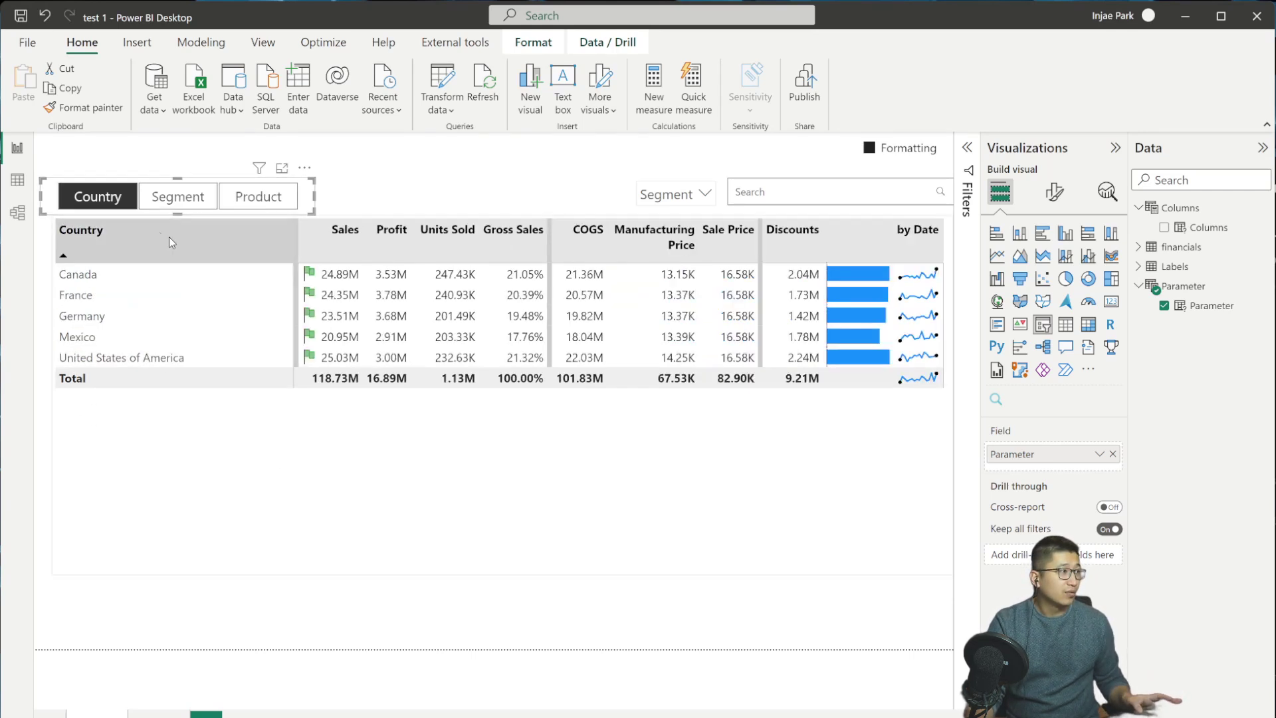
pyautogui.keyDown('ctrl'); pyautogui.click(260, 206); pyautogui.keyUp('ctrl')
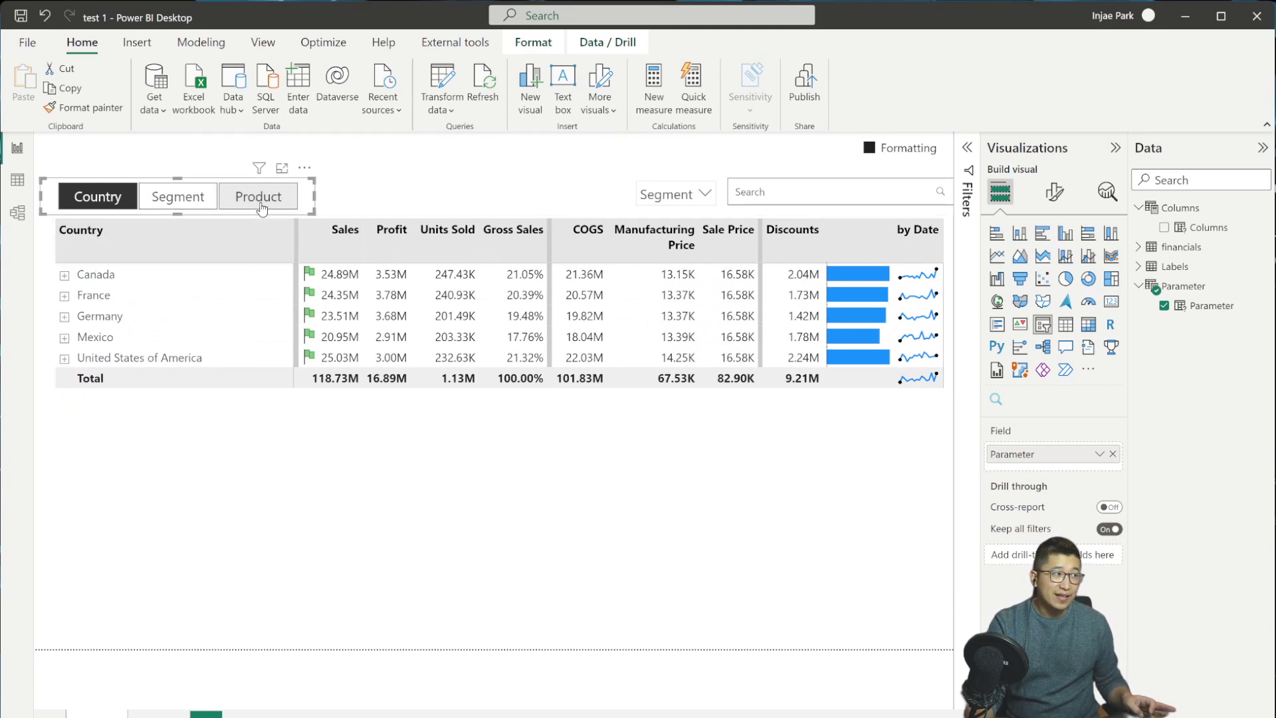
pyautogui.click(64, 275)
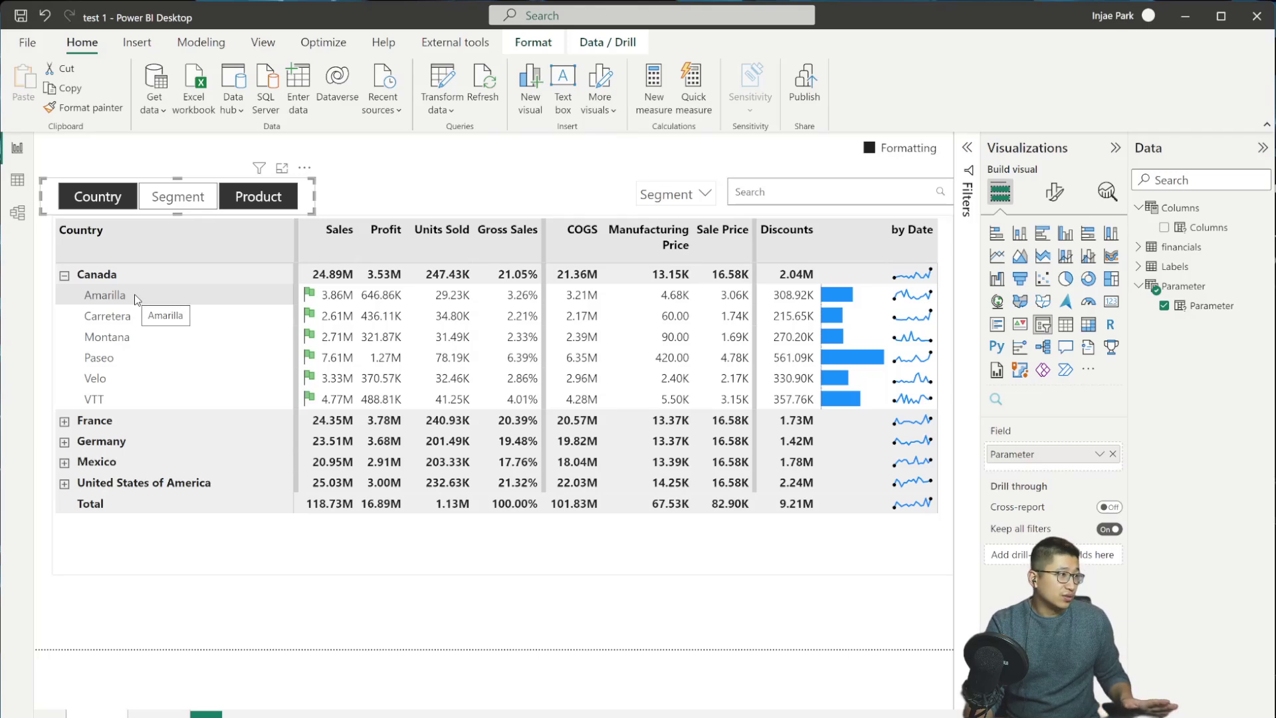
# Step: Toggle Product off and on, then show Product rows with countries nested beneath
pyautogui.keyDown('ctrl'); pyautogui.click(286, 206); pyautogui.keyUp('ctrl')
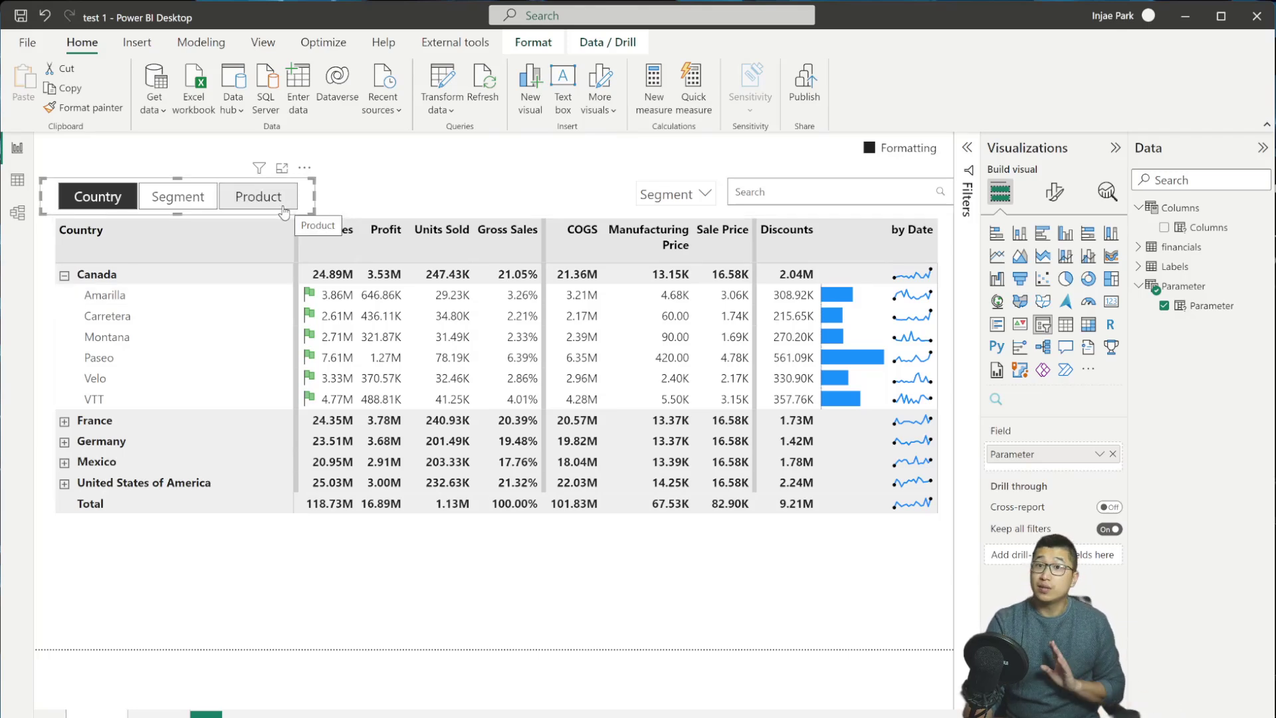
pyautogui.keyDown('ctrl'); pyautogui.click(285, 208); pyautogui.keyUp('ctrl')
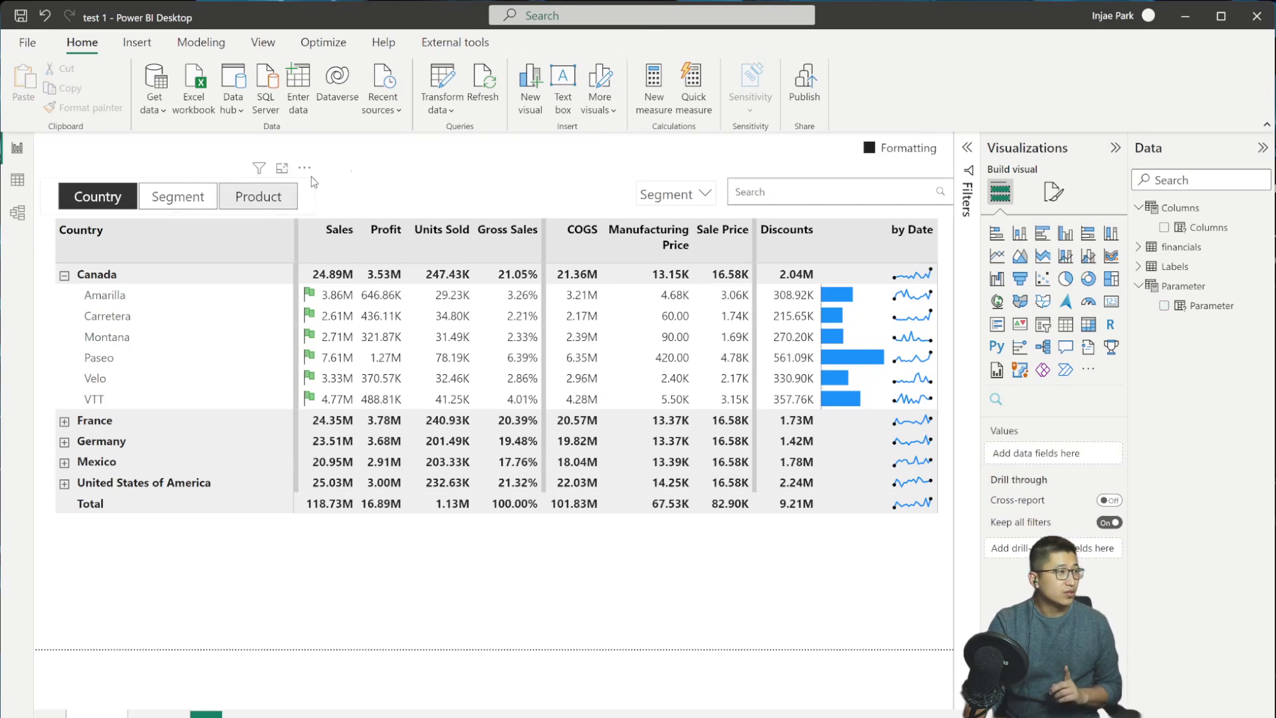
pyautogui.click(99, 207)
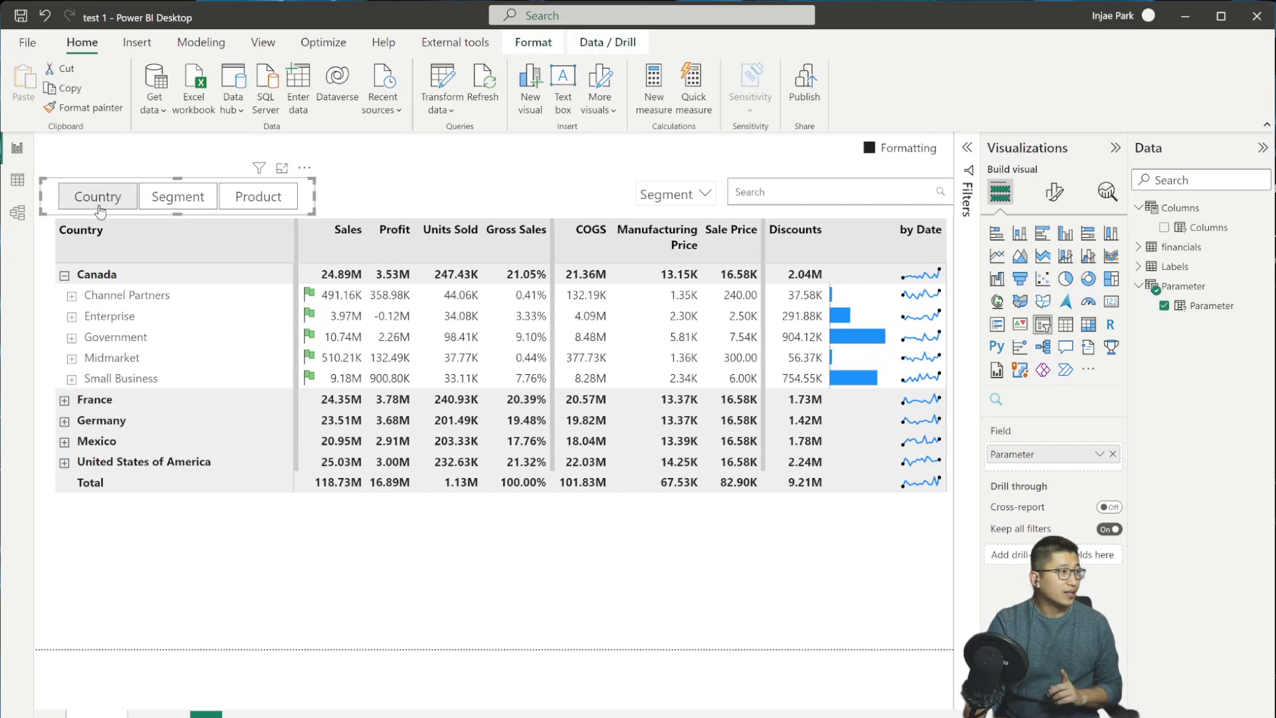
pyautogui.click(277, 198)
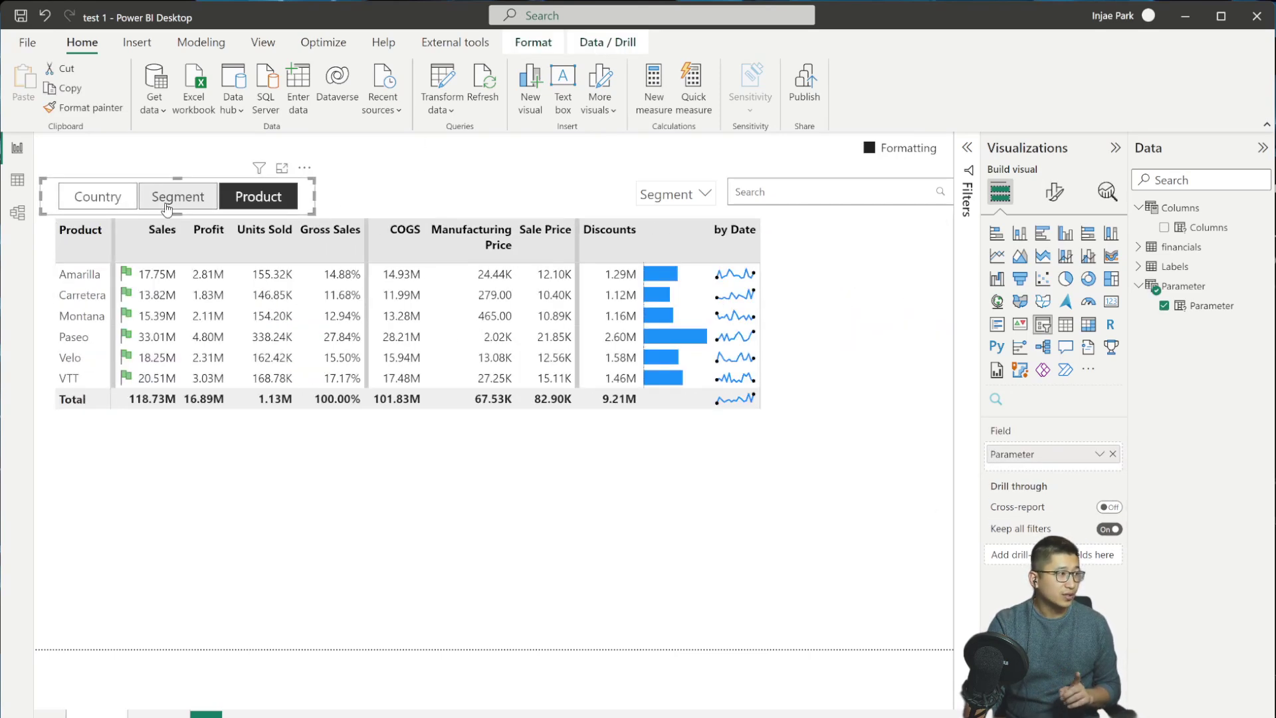
pyautogui.click(106, 201)
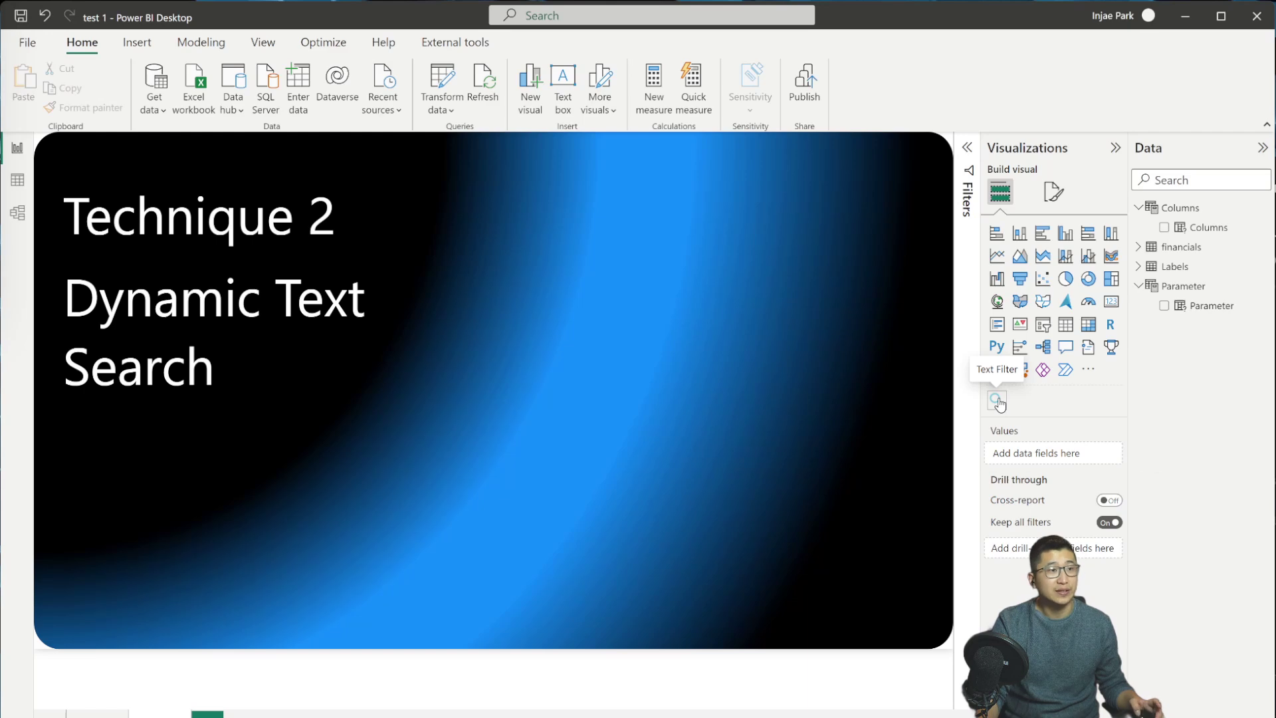
pyautogui.click(1090, 371)
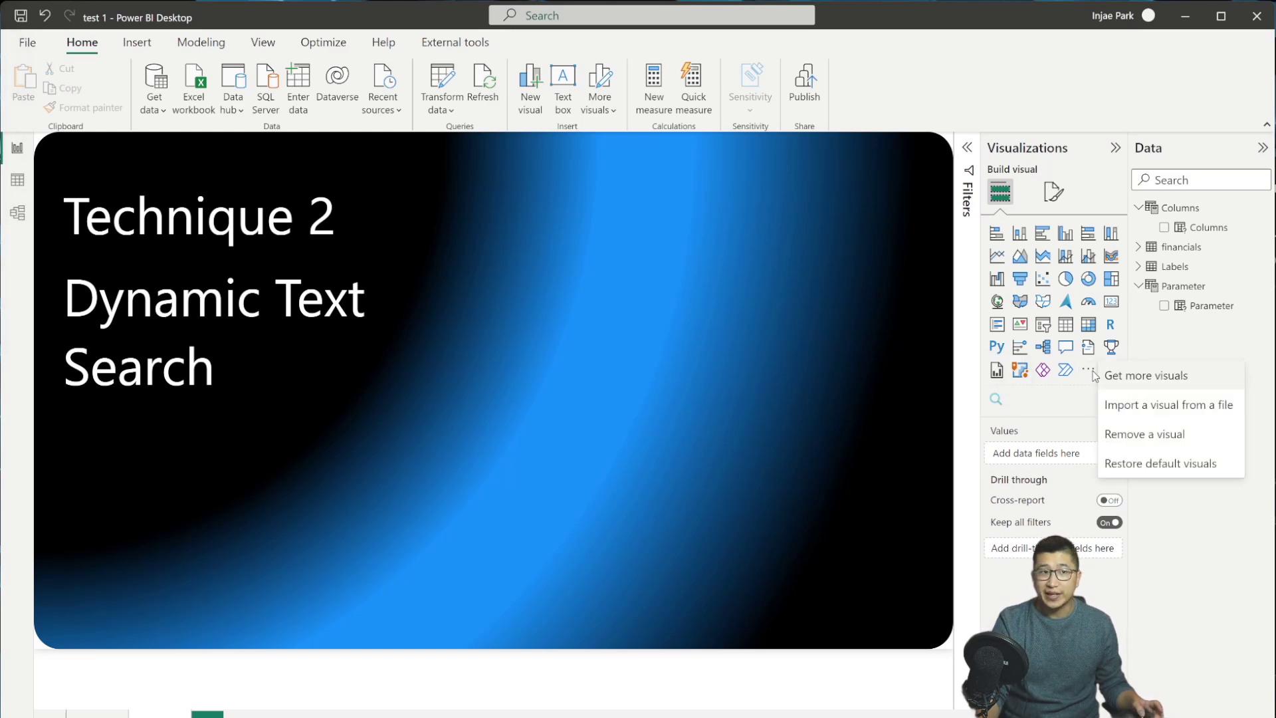
pyautogui.click(1182, 379)
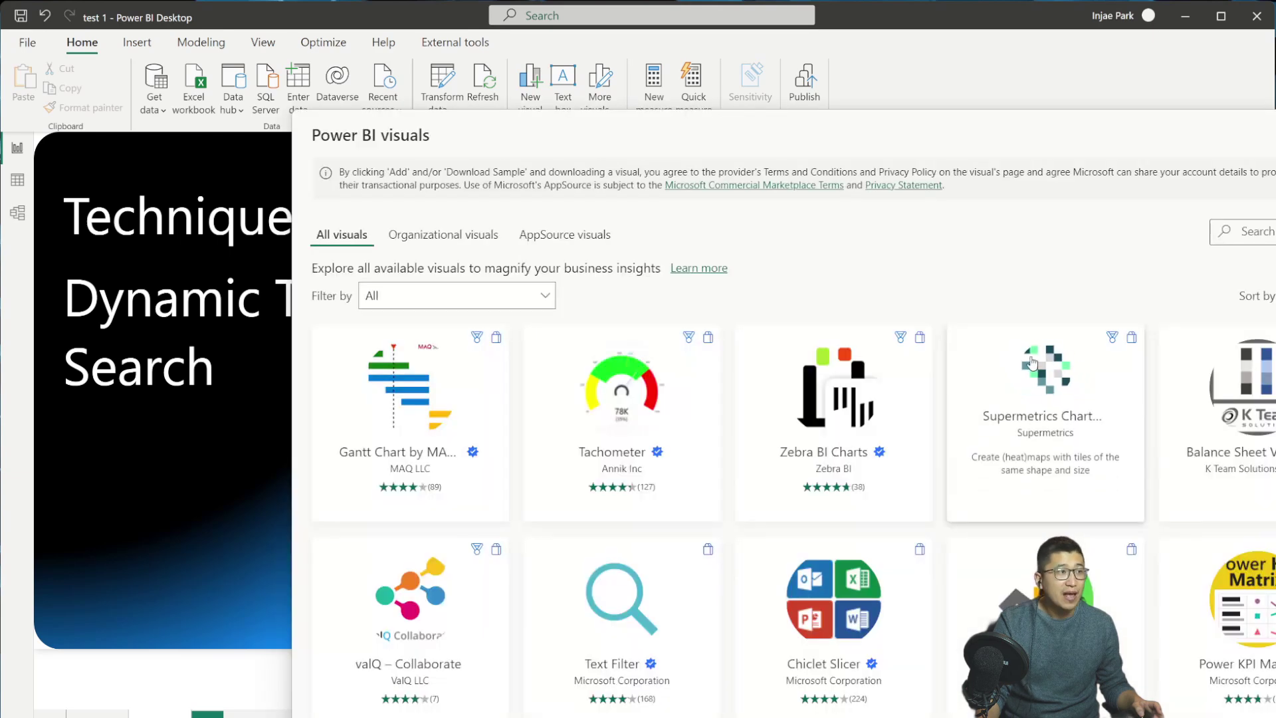
pyautogui.click(656, 660)
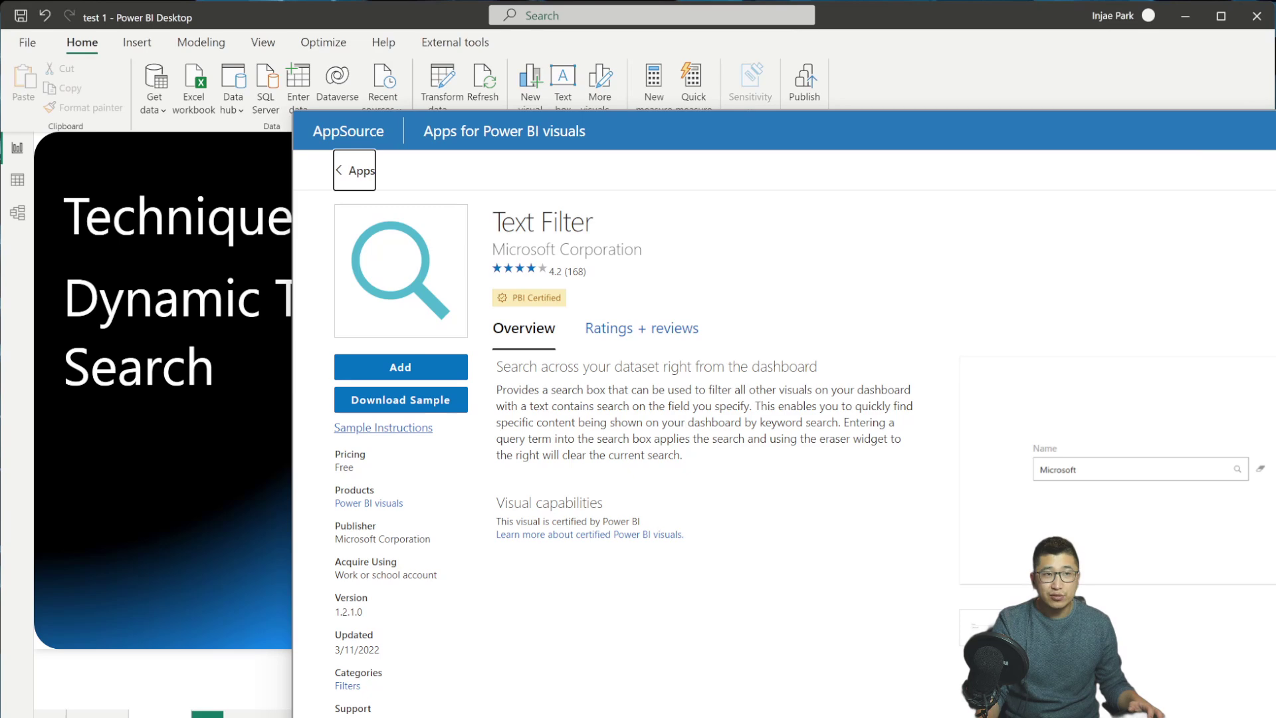
pyautogui.press('Escape')
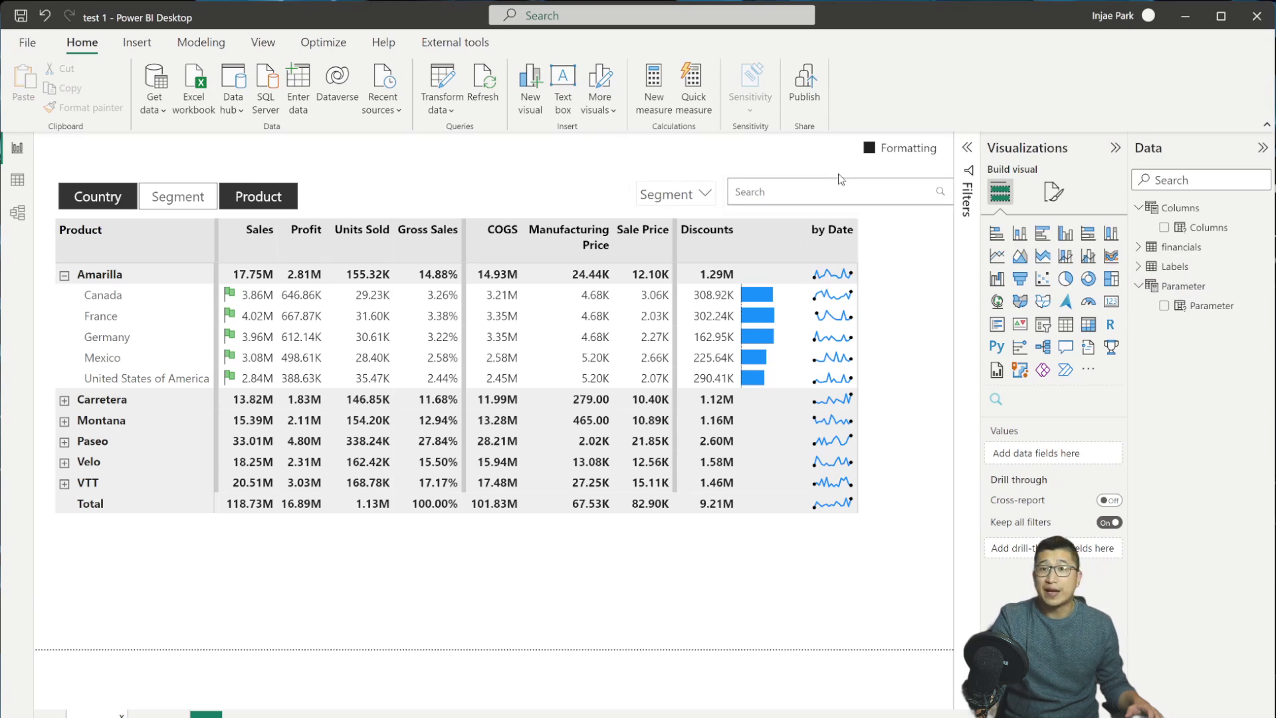
# Step: Select the Segment dropdown slicer and turn on Edit interactions under the Format tab
pyautogui.click(744, 176)
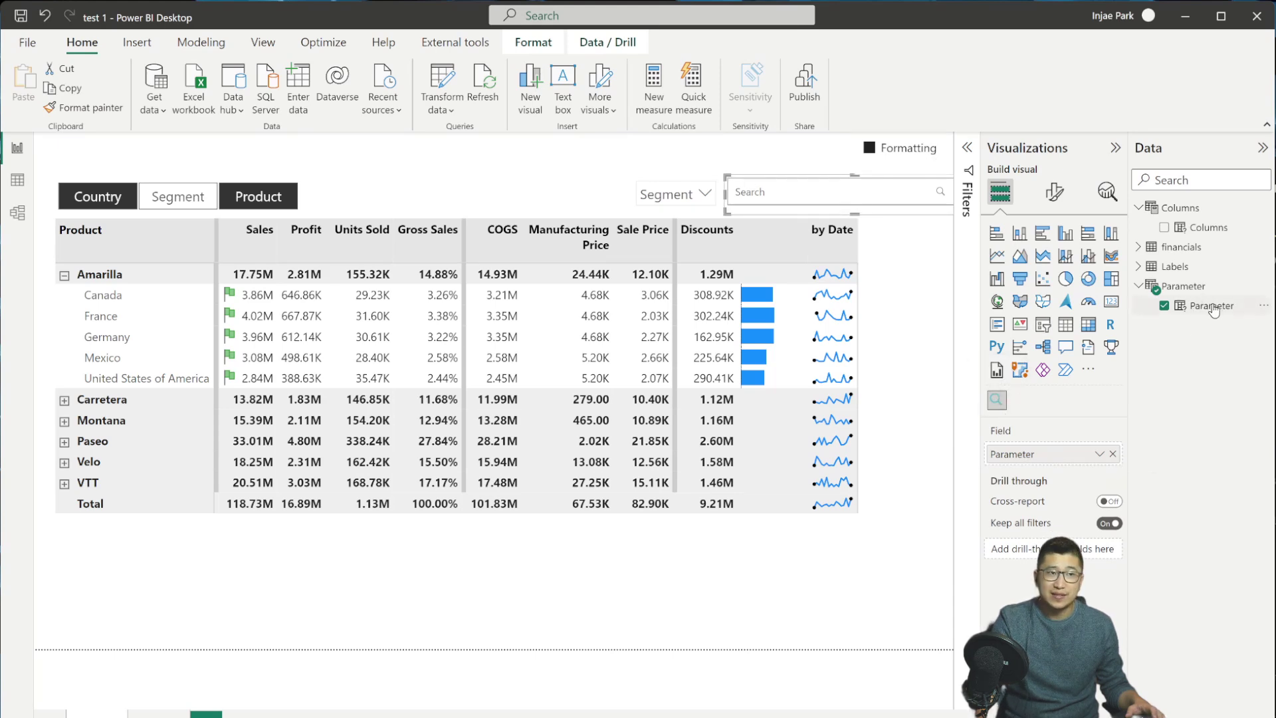
pyautogui.click(659, 189)
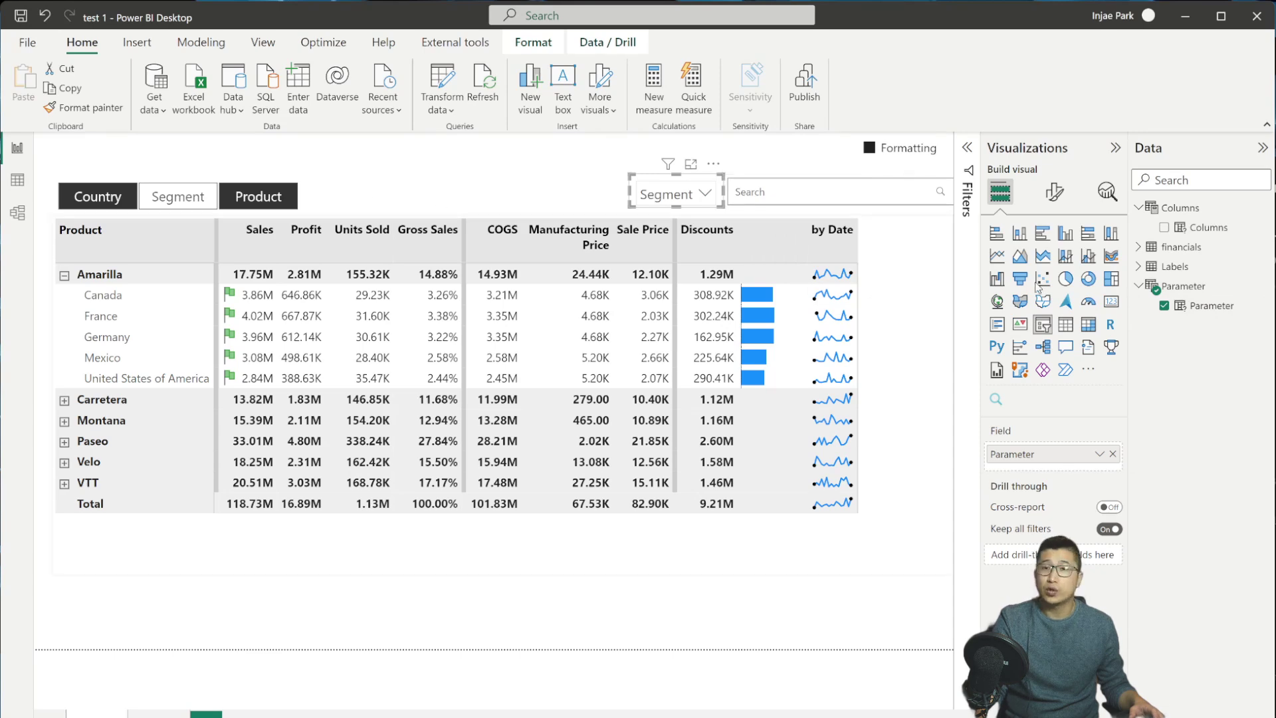
pyautogui.click(546, 44)
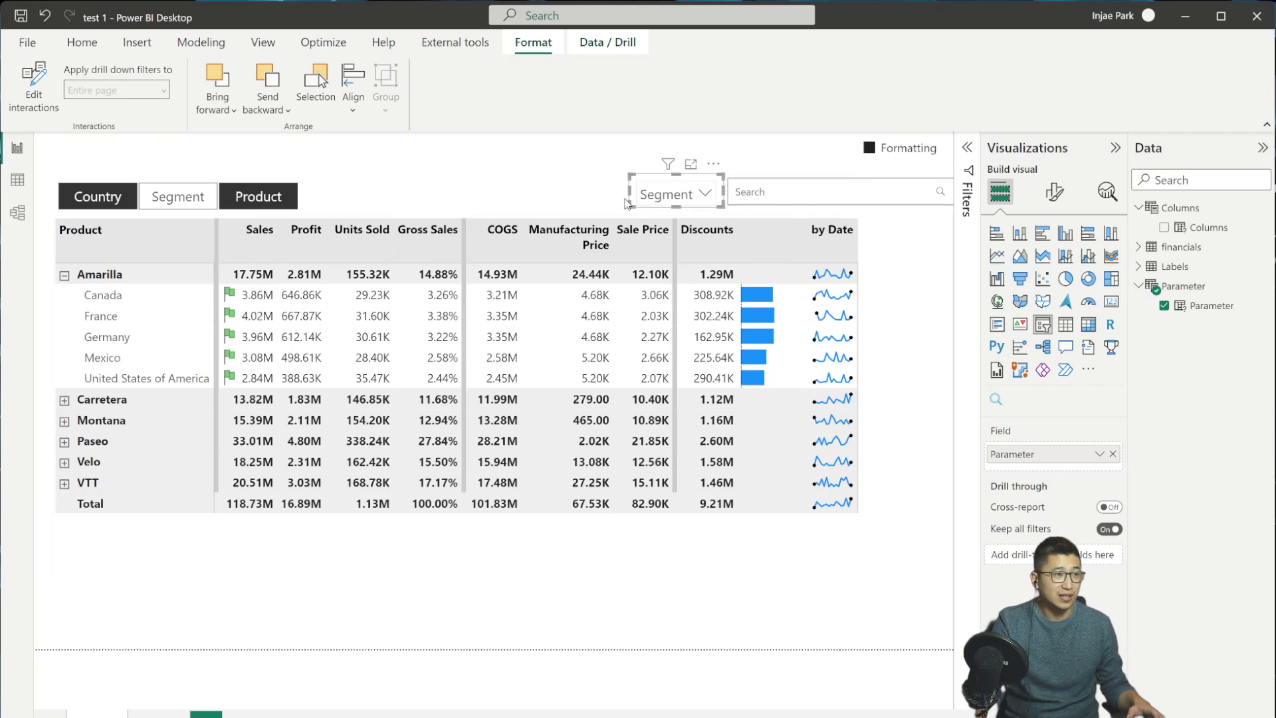
pyautogui.click(41, 86)
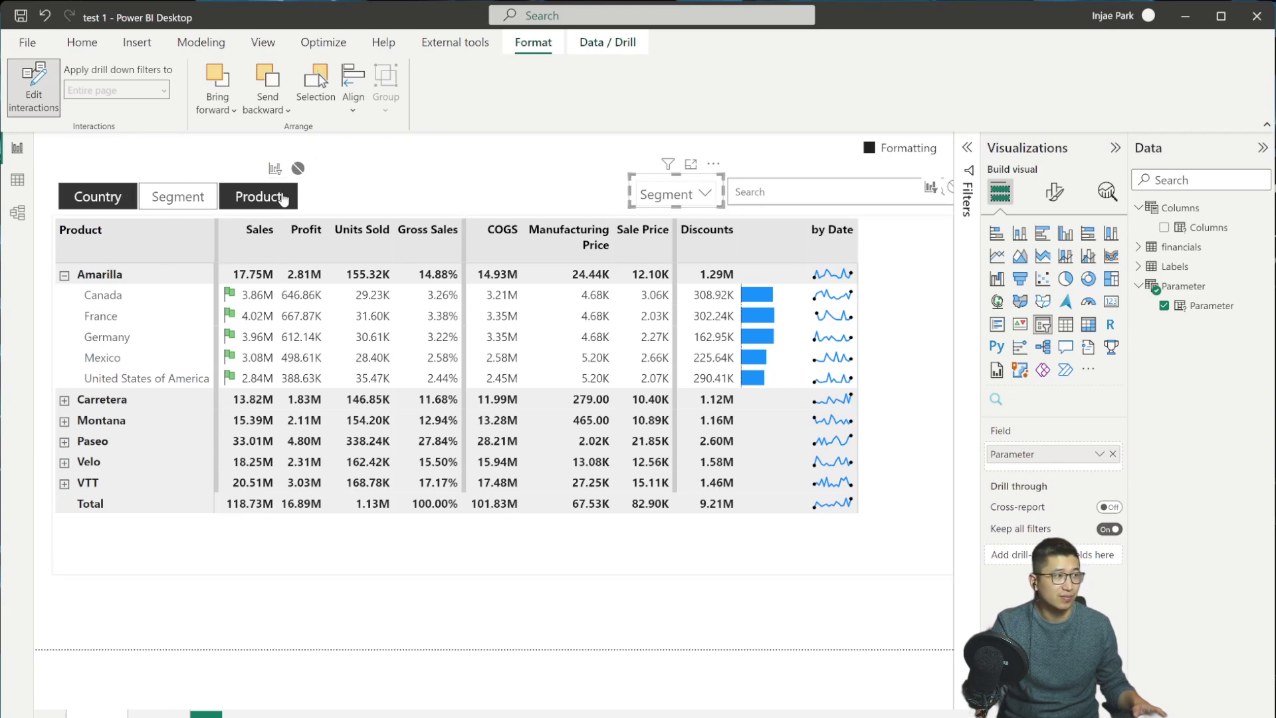
# Step: Switch the dropdown slicer to Country and then back to Segment
pyautogui.click(275, 169)
pyautogui.click(684, 199)
pyautogui.click(688, 240)
pyautogui.click(677, 196)
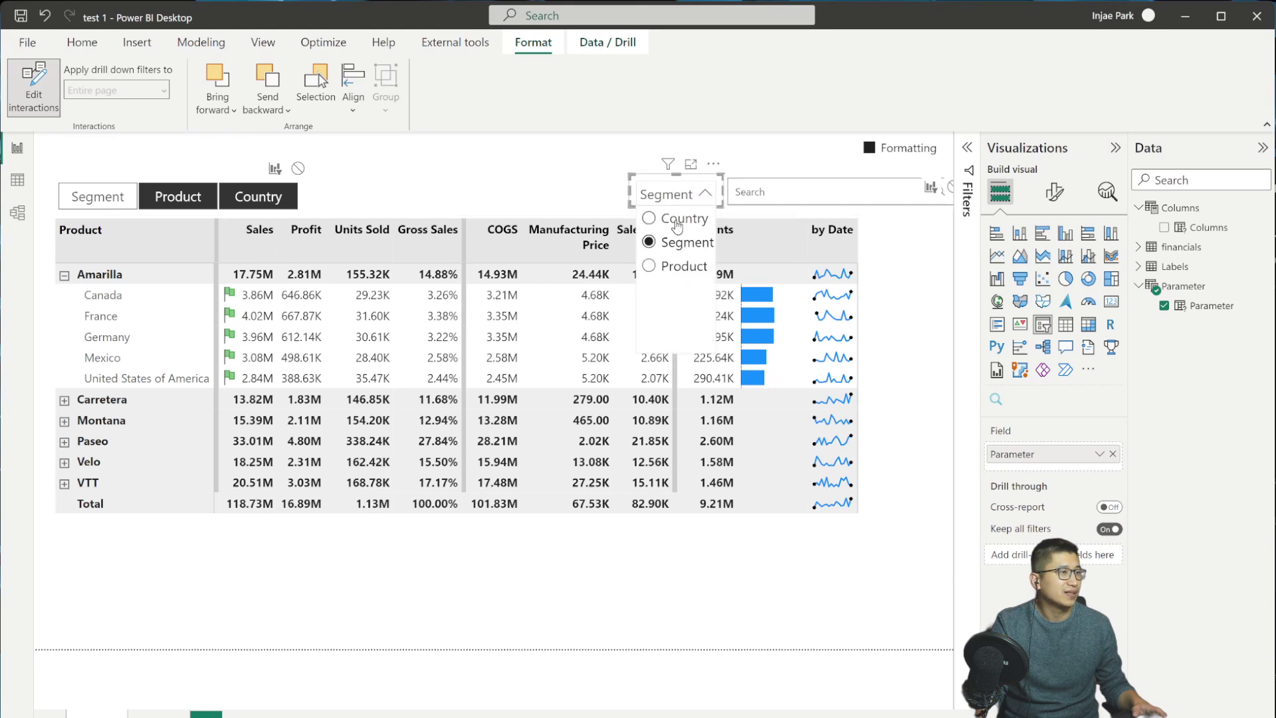
pyautogui.click(677, 219)
pyautogui.click(692, 198)
pyautogui.click(698, 241)
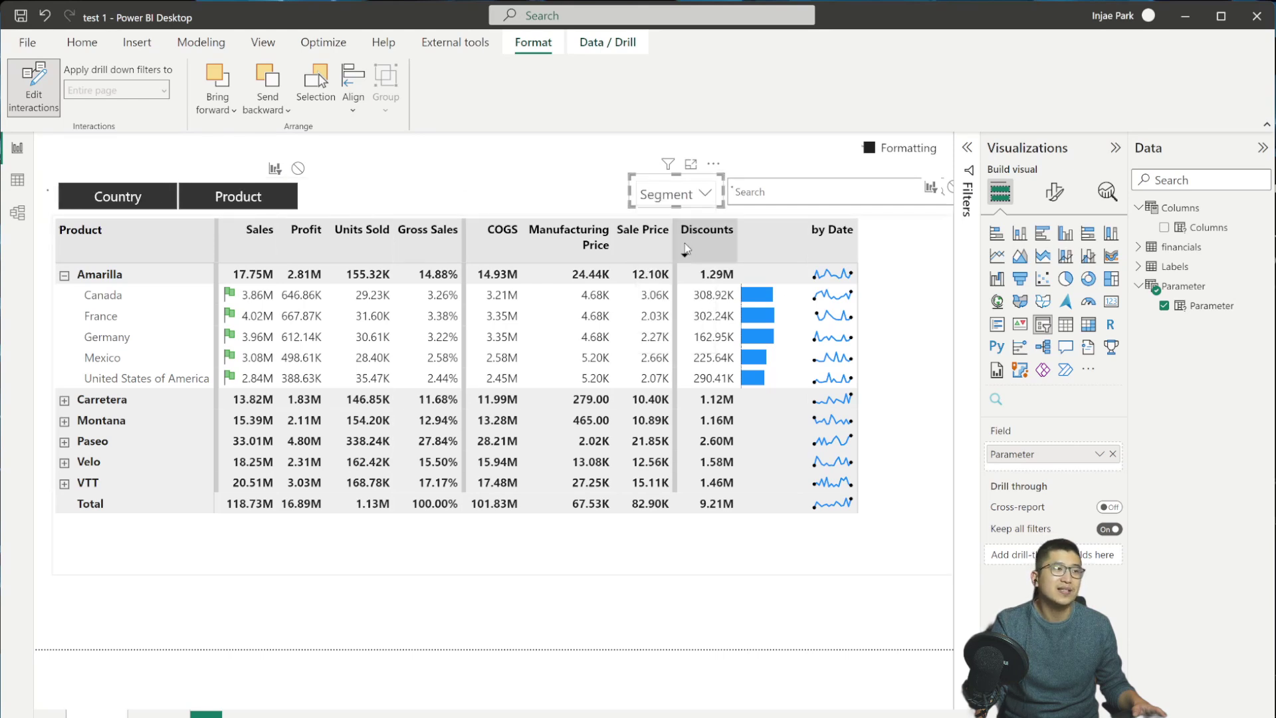
# Step: Set the dropdown slicer's interaction with the button slicer to None, then review other visuals' interactions
pyautogui.click(298, 170)
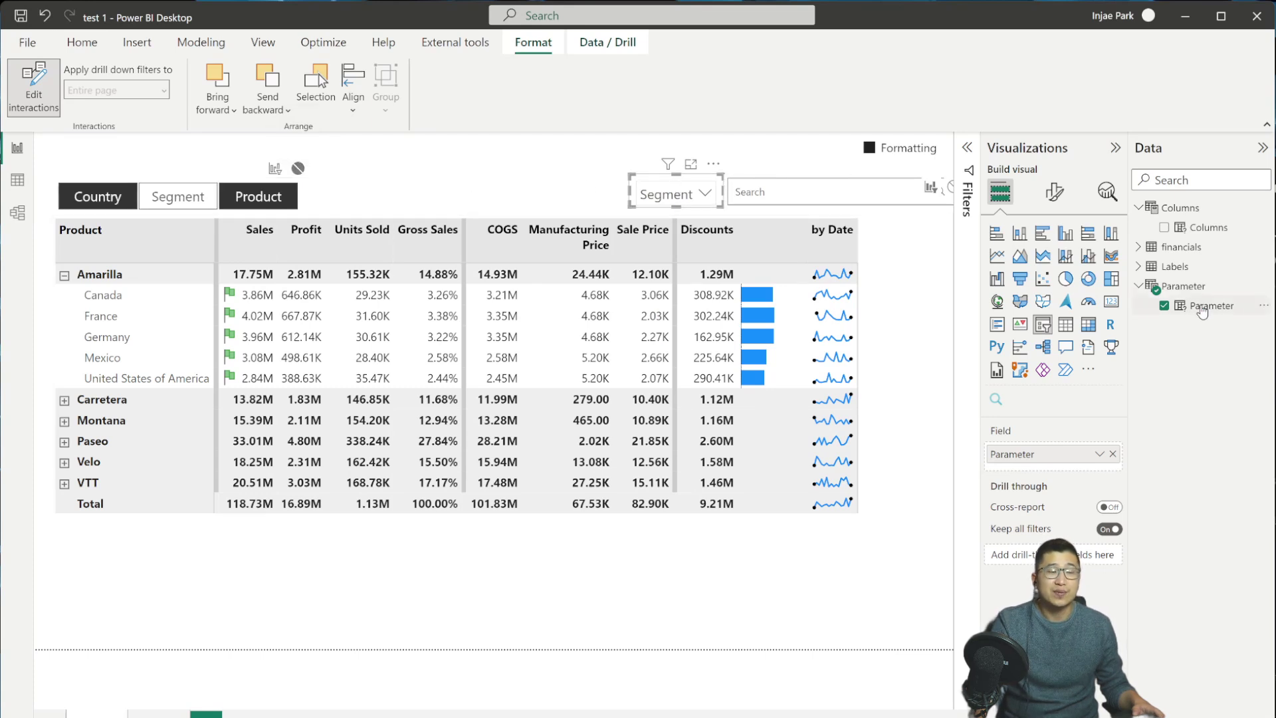
pyautogui.click(799, 180)
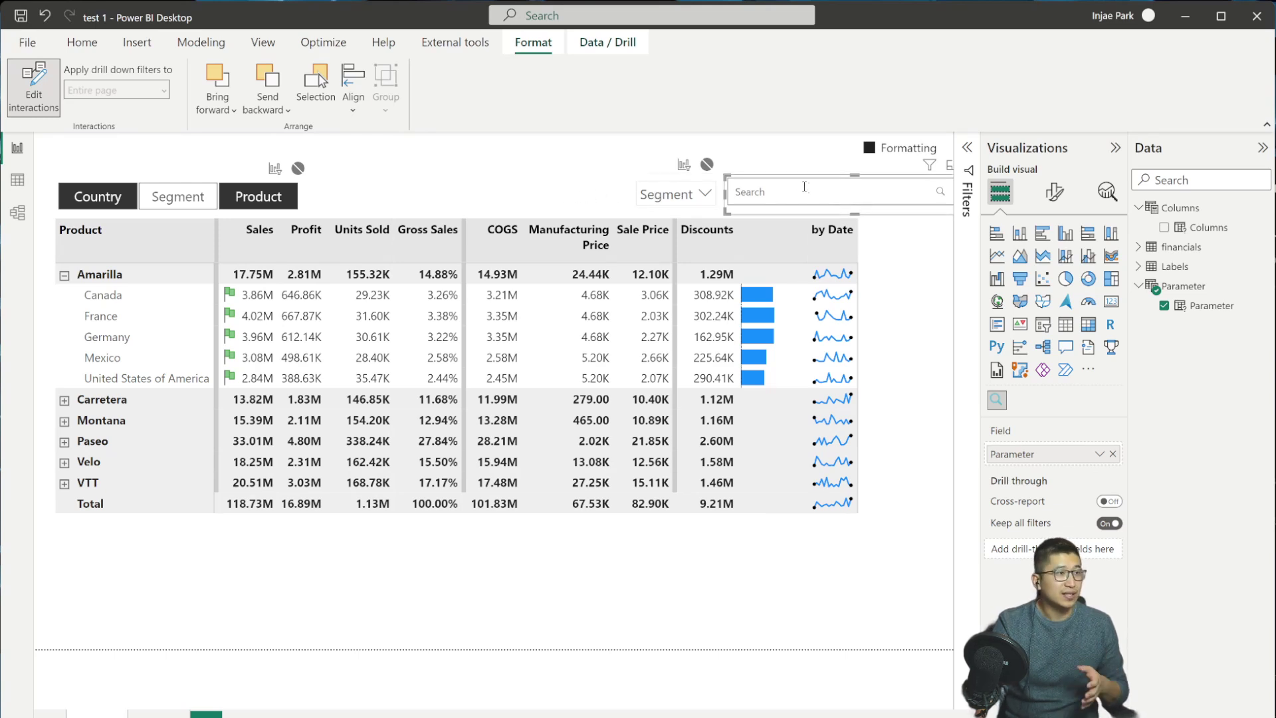
pyautogui.click(417, 557)
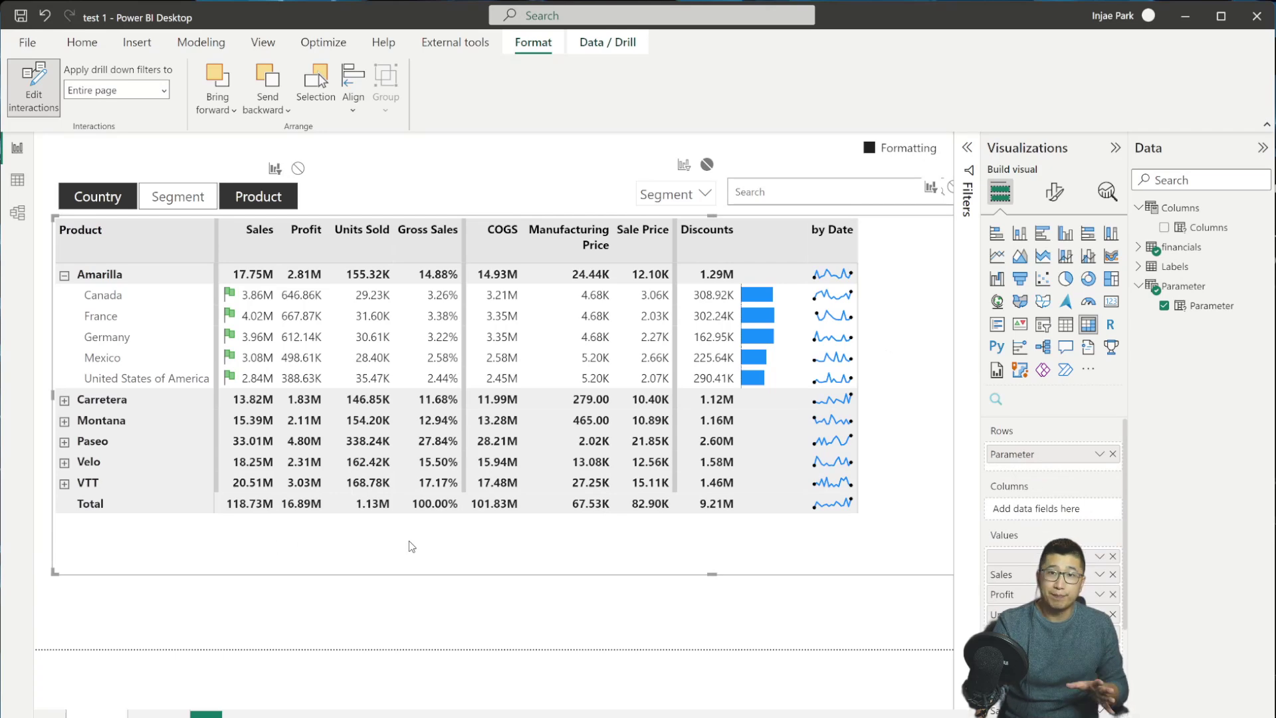
pyautogui.click(660, 184)
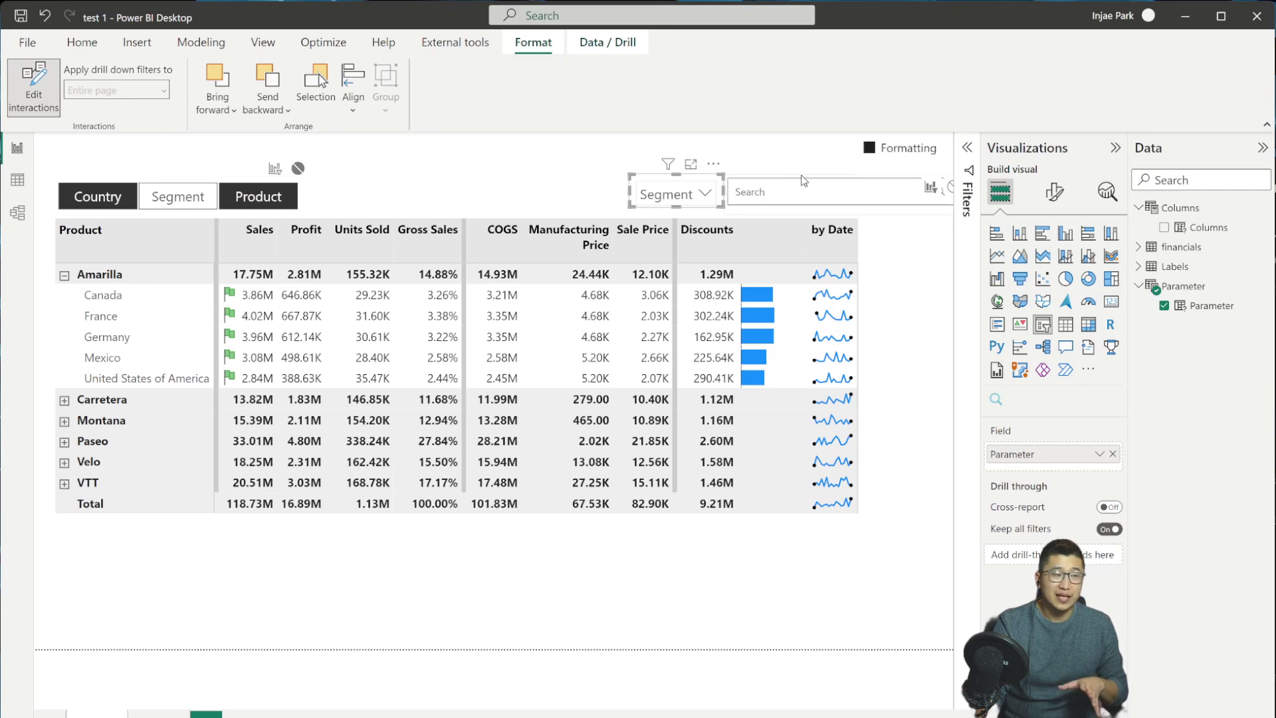
pyautogui.click(224, 183)
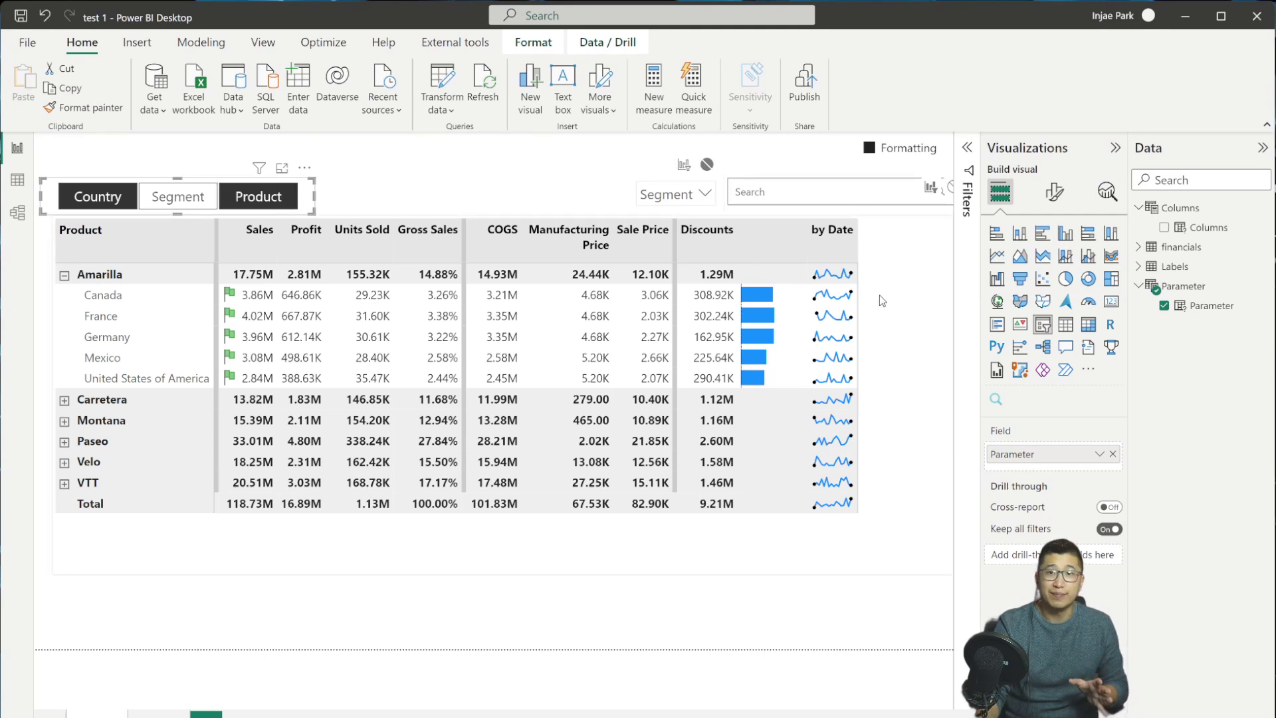
# Step: Turn off Edit interactions and switch the dropdown slicer to Country
pyautogui.click(533, 42)
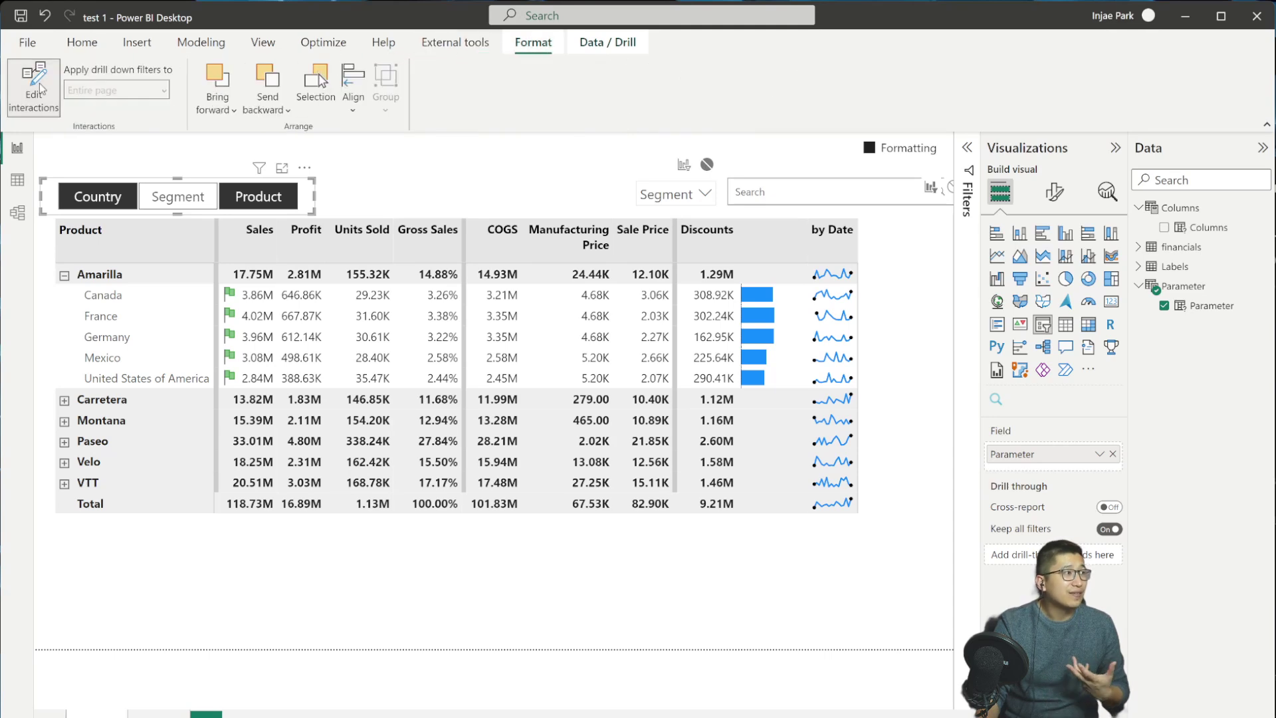
pyautogui.click(537, 187)
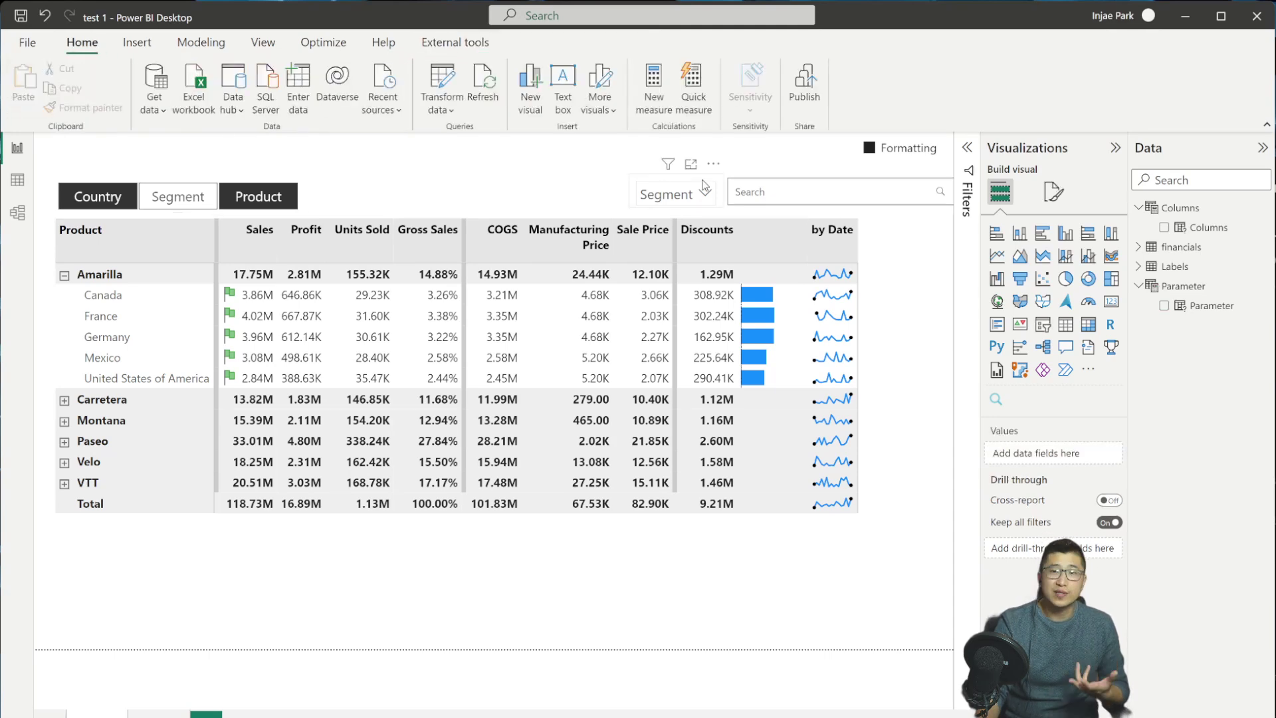
pyautogui.click(698, 202)
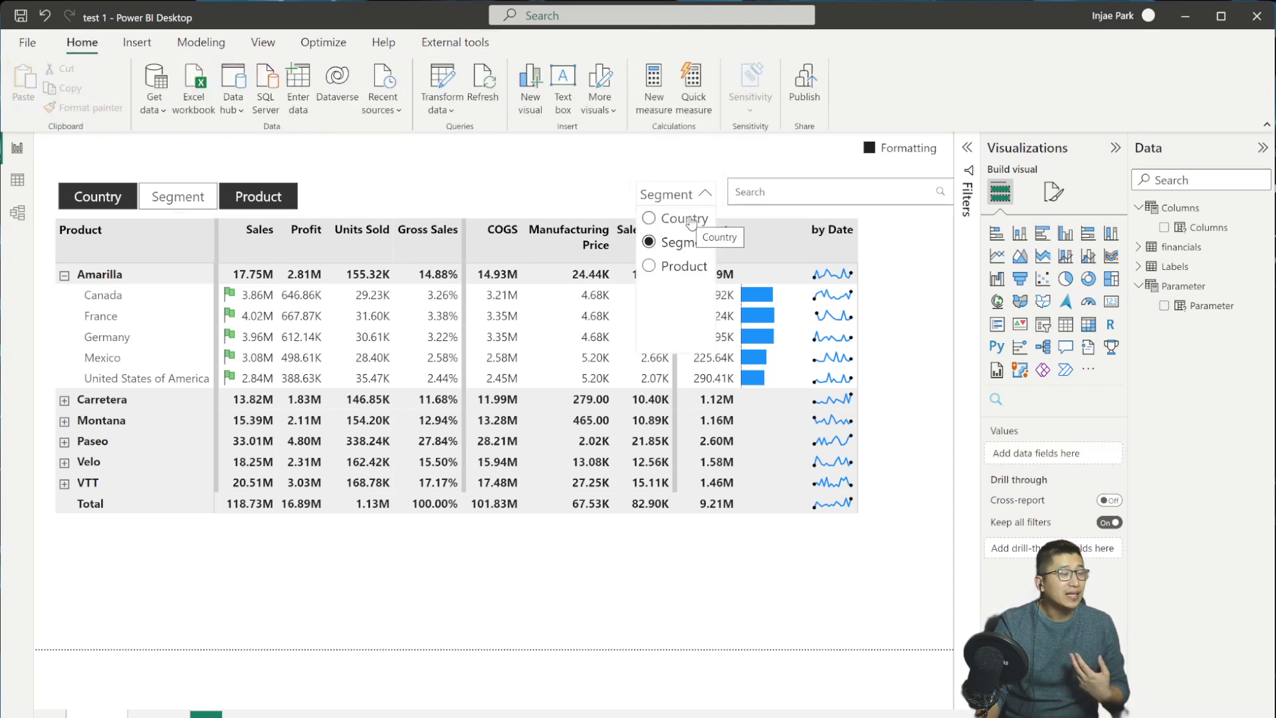
pyautogui.click(689, 218)
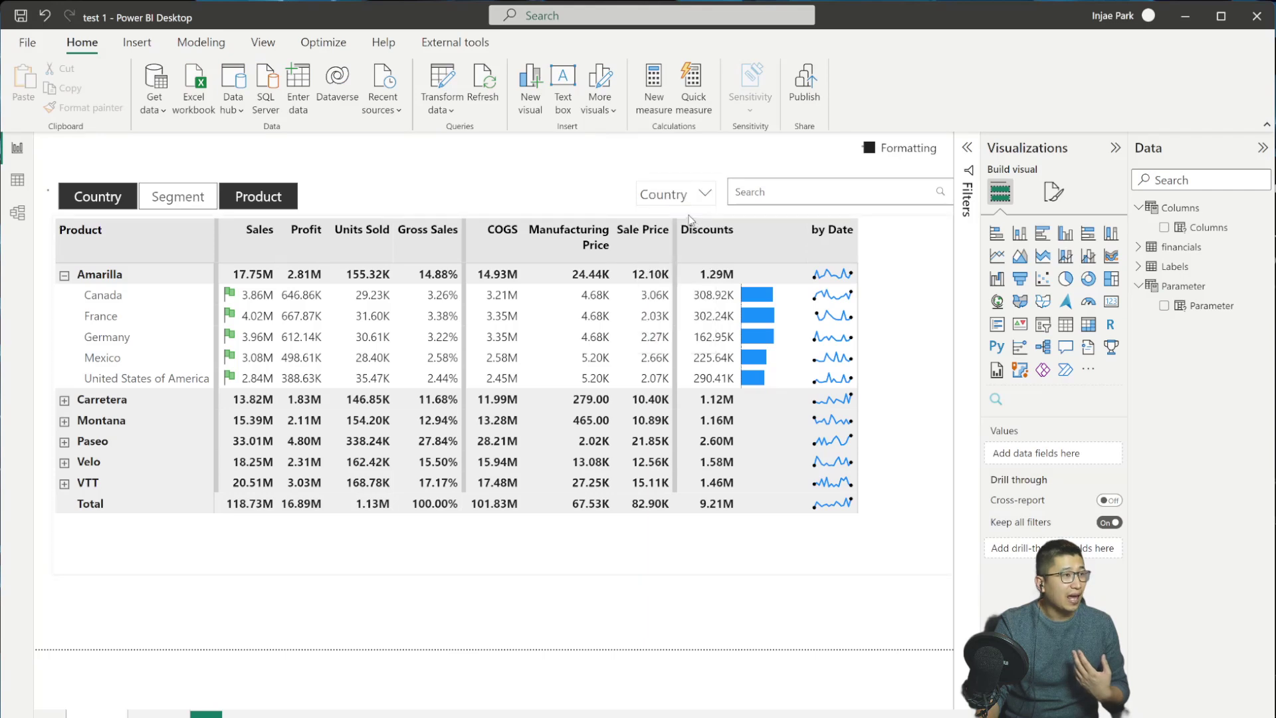
# Step: Turn on the Title for the search box visual in Format visual > General
pyautogui.click(758, 180)
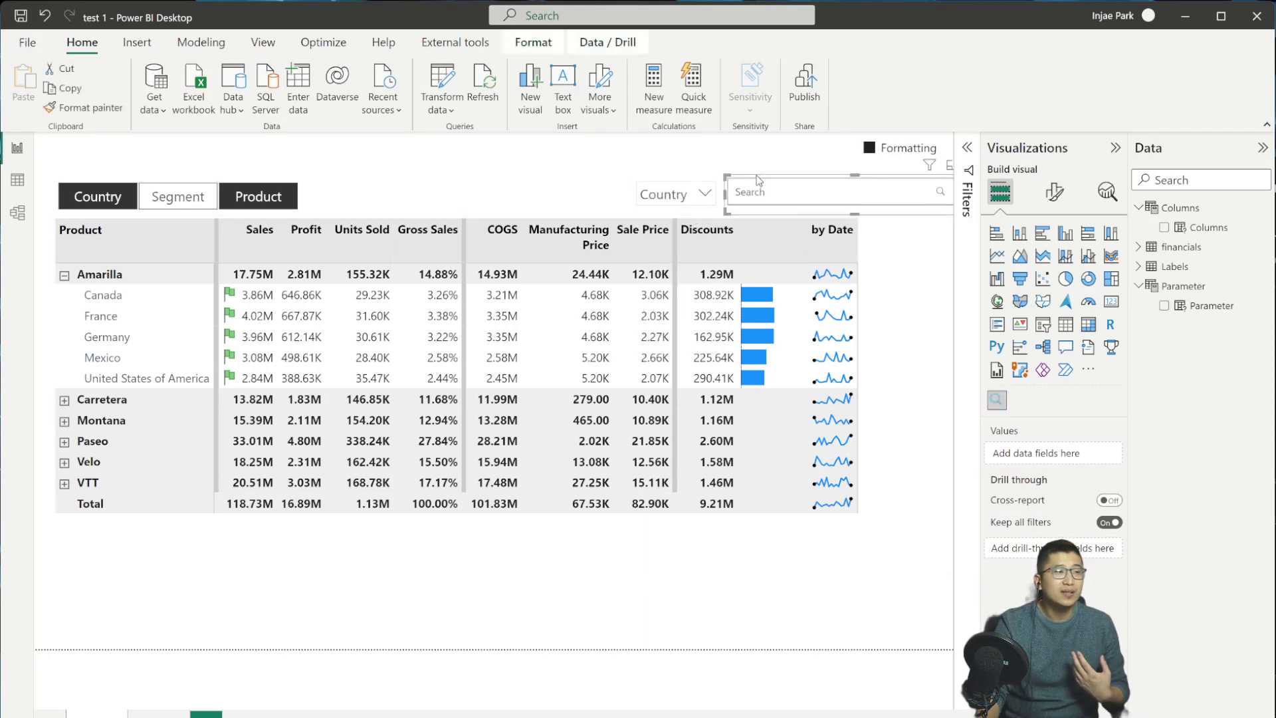
pyautogui.click(1055, 192)
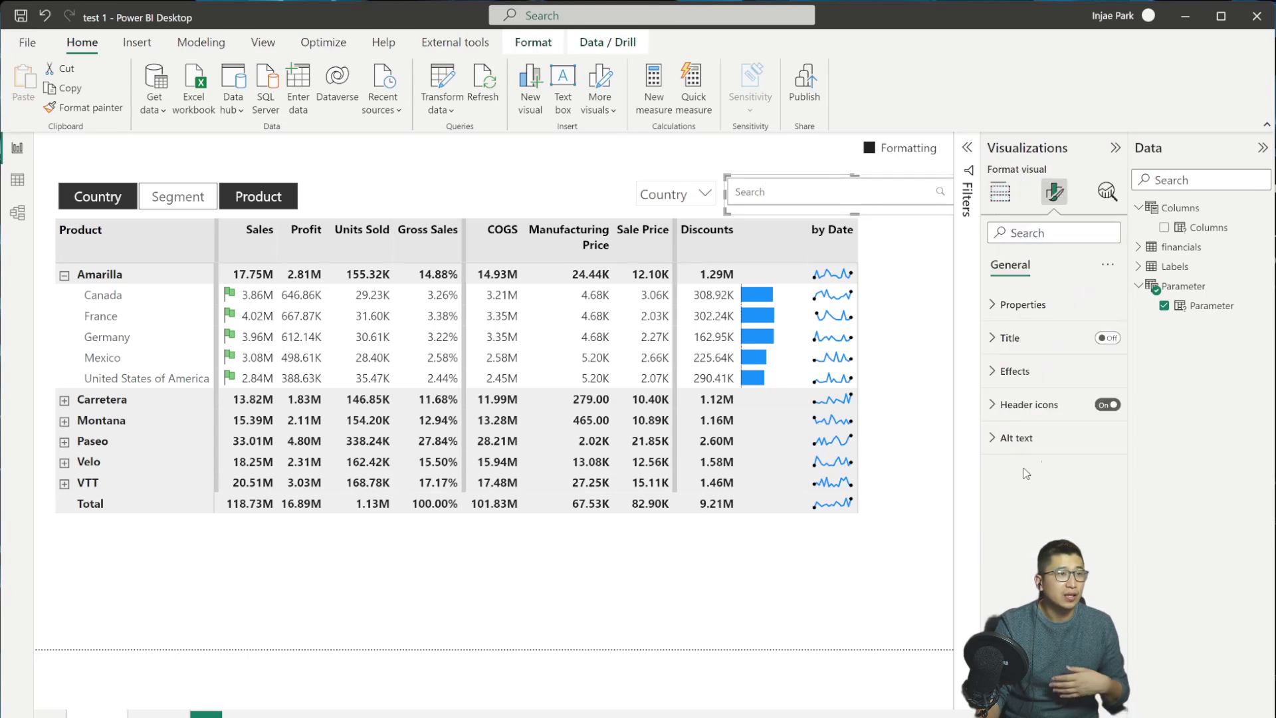
pyautogui.click(1114, 339)
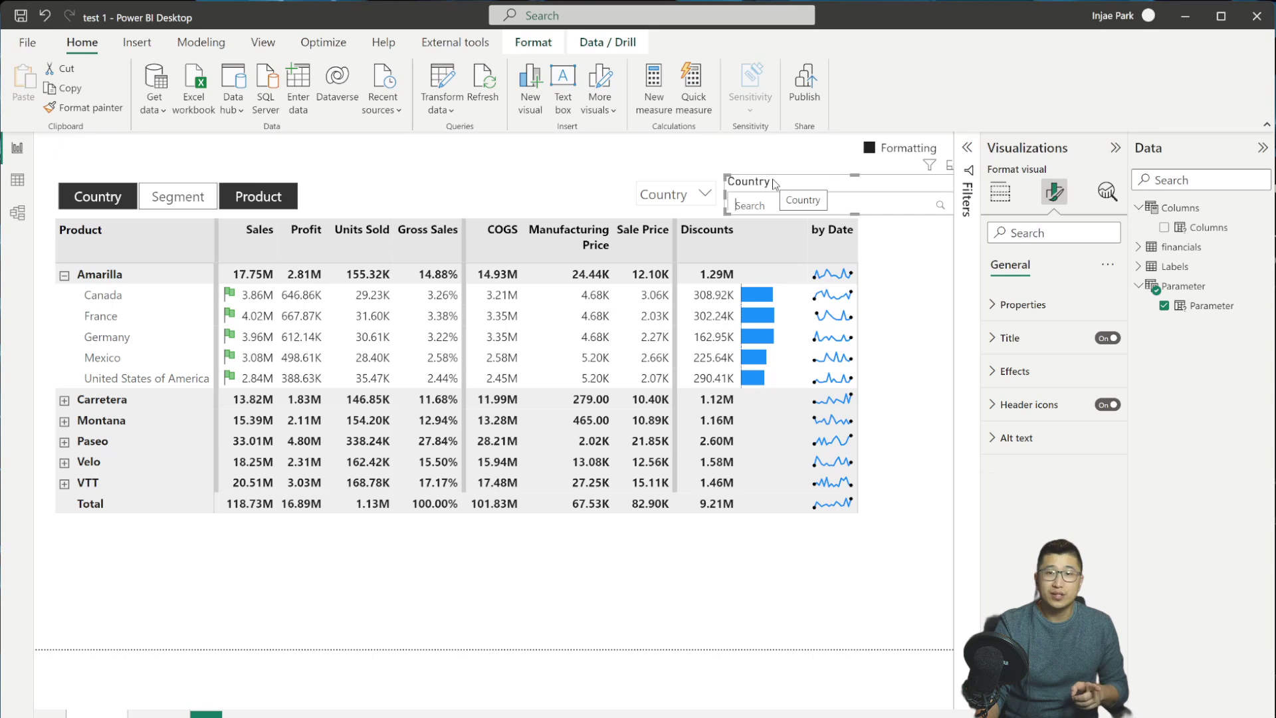
# Step: Test the dynamic title by switching the dropdown to Segment and Product, and the matrix rows to Country and back to Product
pyautogui.click(660, 194)
pyautogui.click(684, 243)
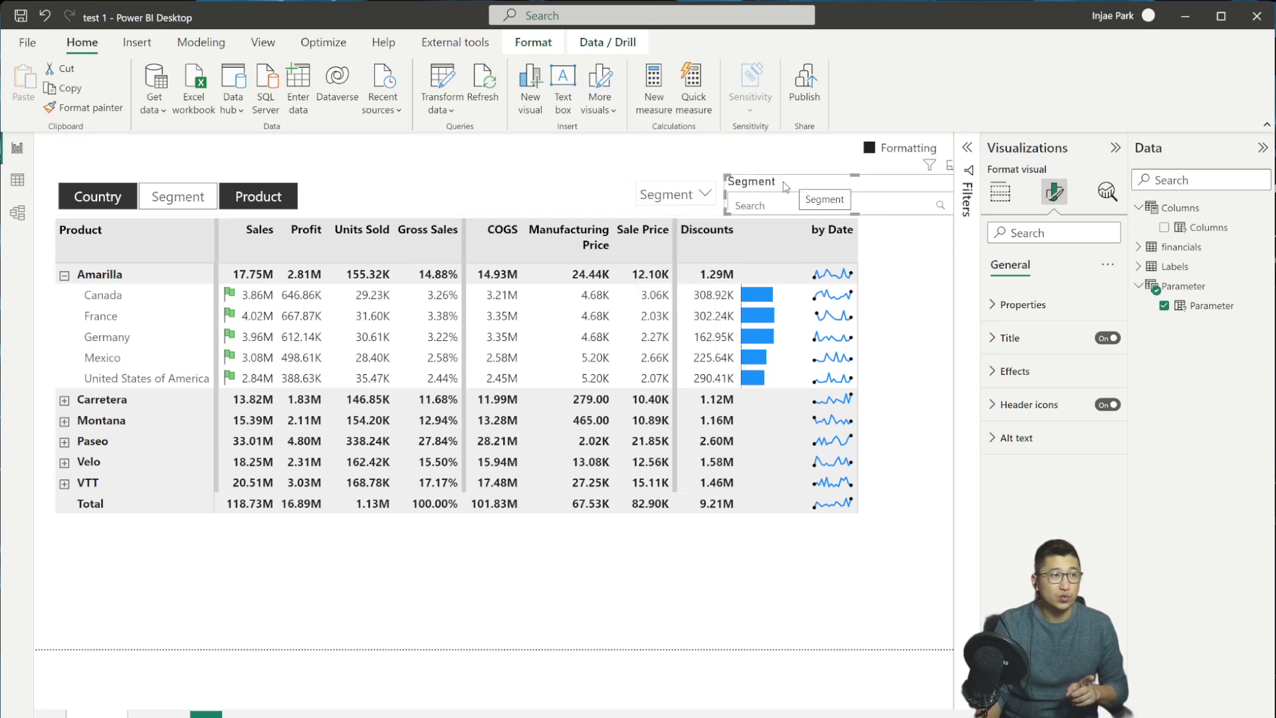
pyautogui.click(672, 194)
pyautogui.click(687, 259)
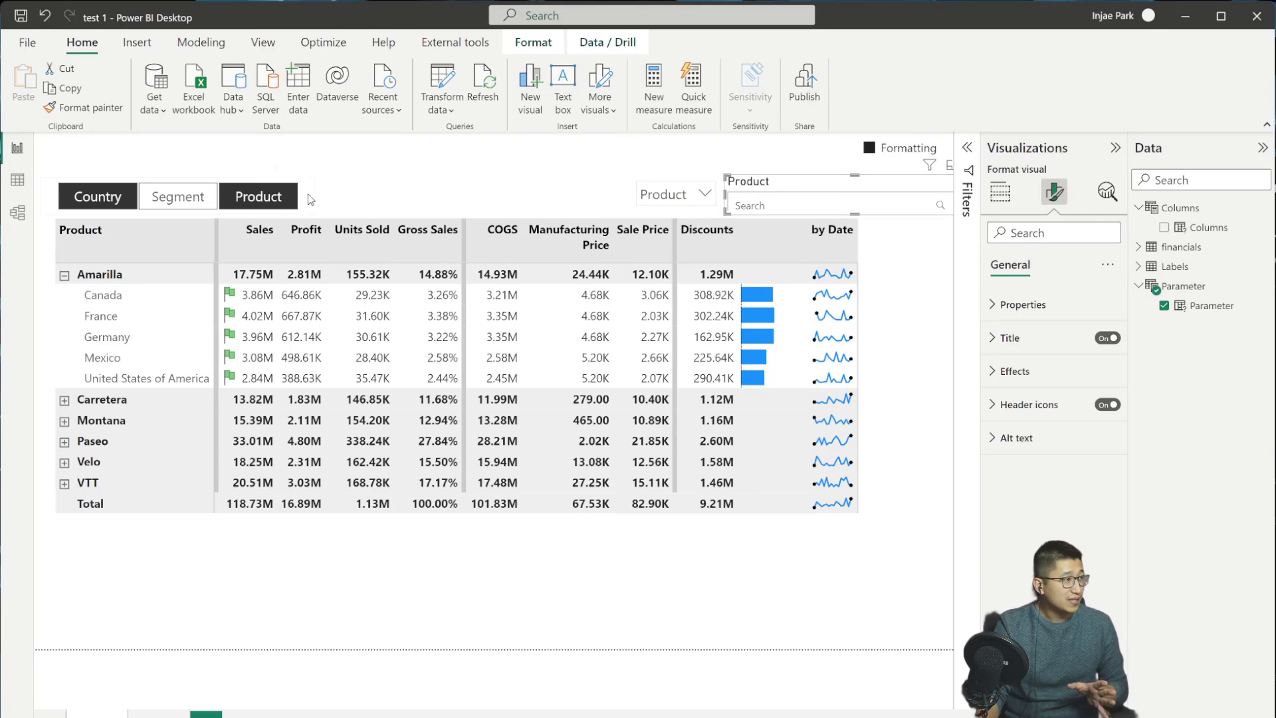
pyautogui.click(116, 194)
pyautogui.click(266, 196)
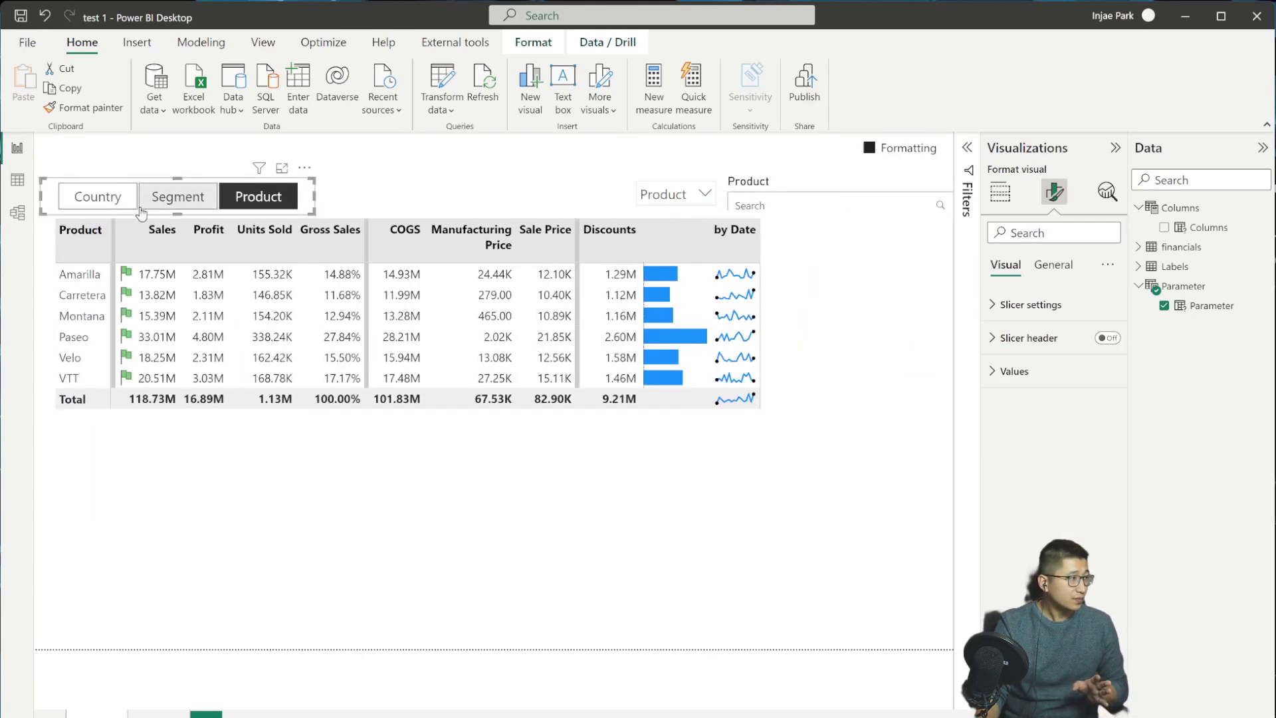
# Step: Group the matrix by Country and Expand > All so Canada shows its segments and products
pyautogui.click(291, 198)
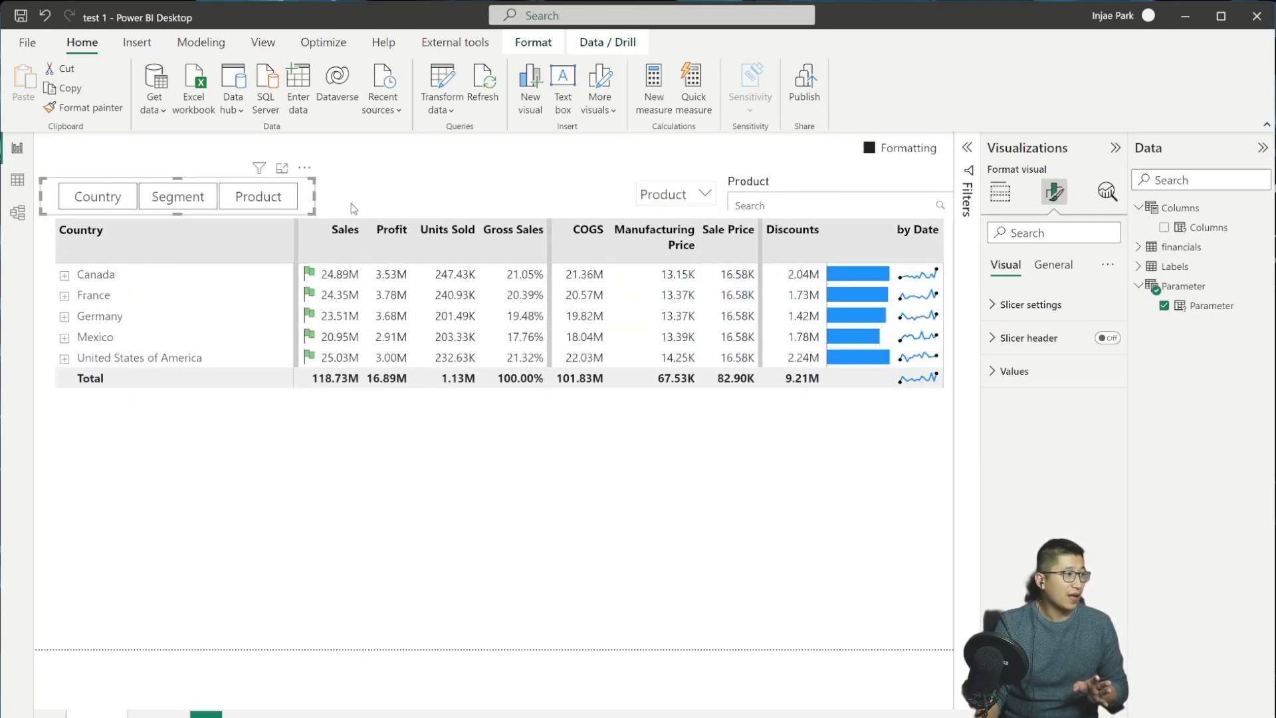
pyautogui.rightClick(147, 272)
pyautogui.moveTo(255, 285)
pyautogui.click(345, 317)
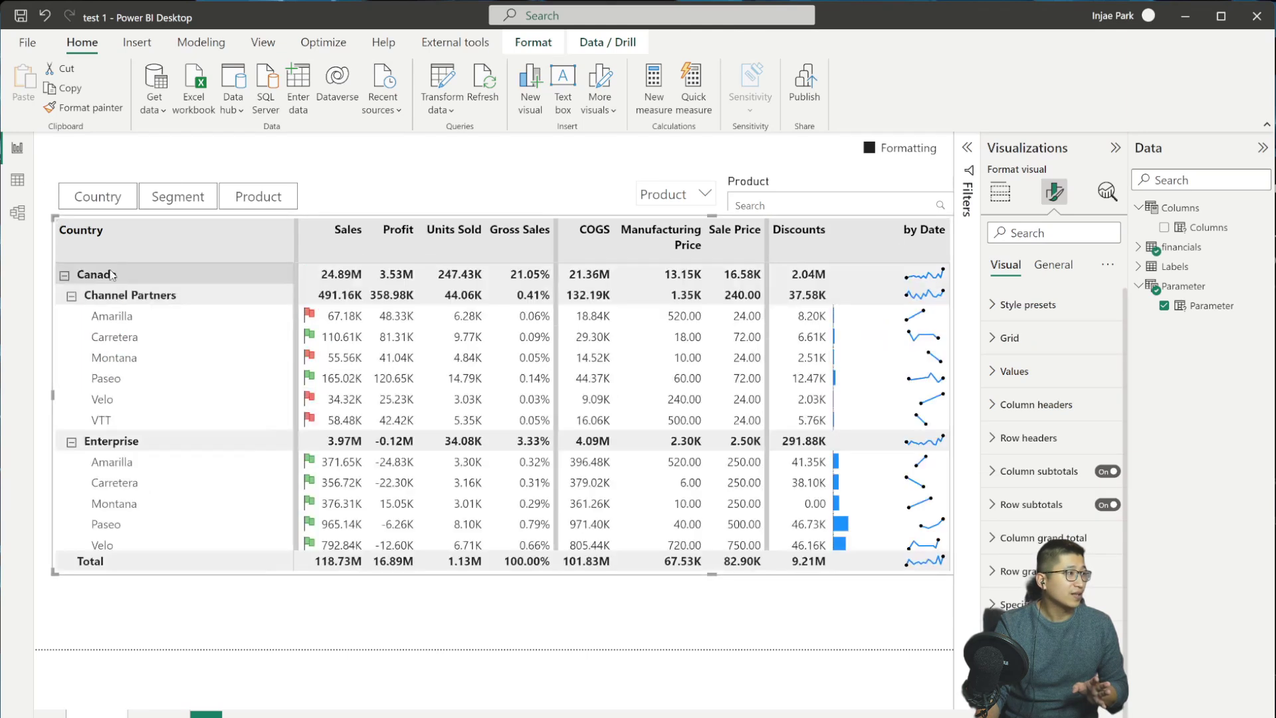
pyautogui.click(738, 206)
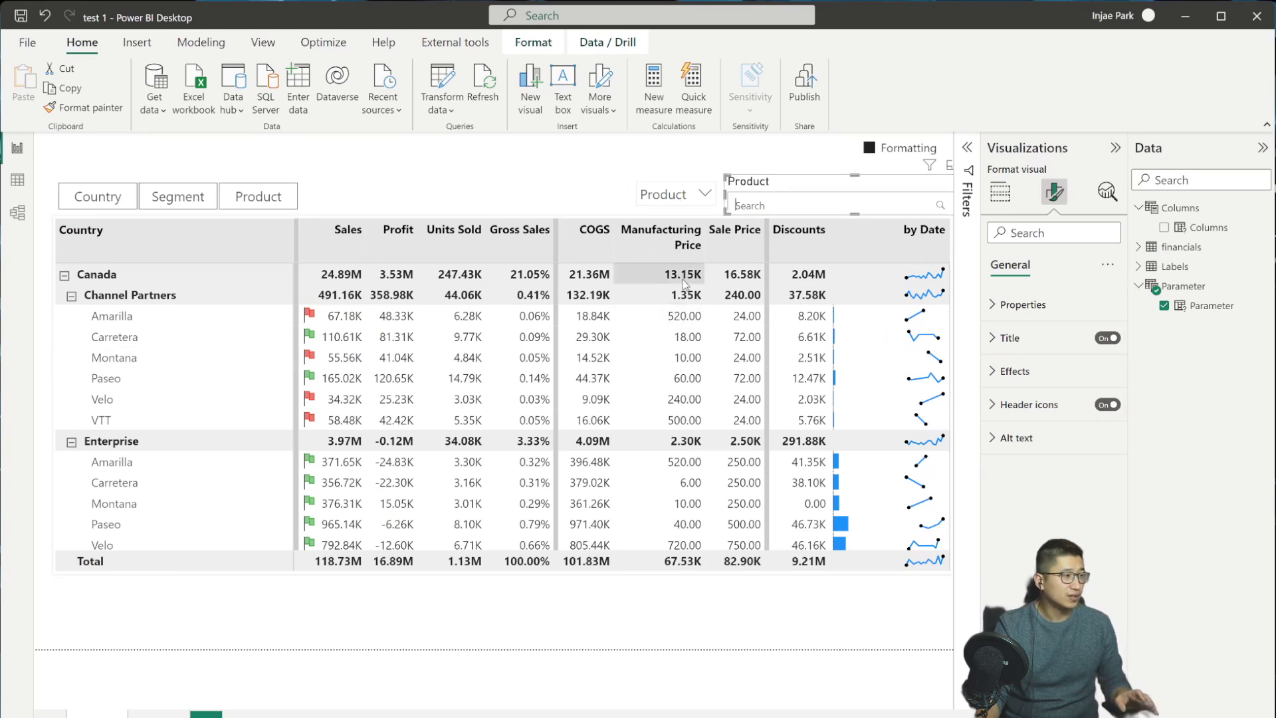
# Step: Search Product for 'VTT', then regroup the matrix by Segment and back to Country
pyautogui.write('VTT')
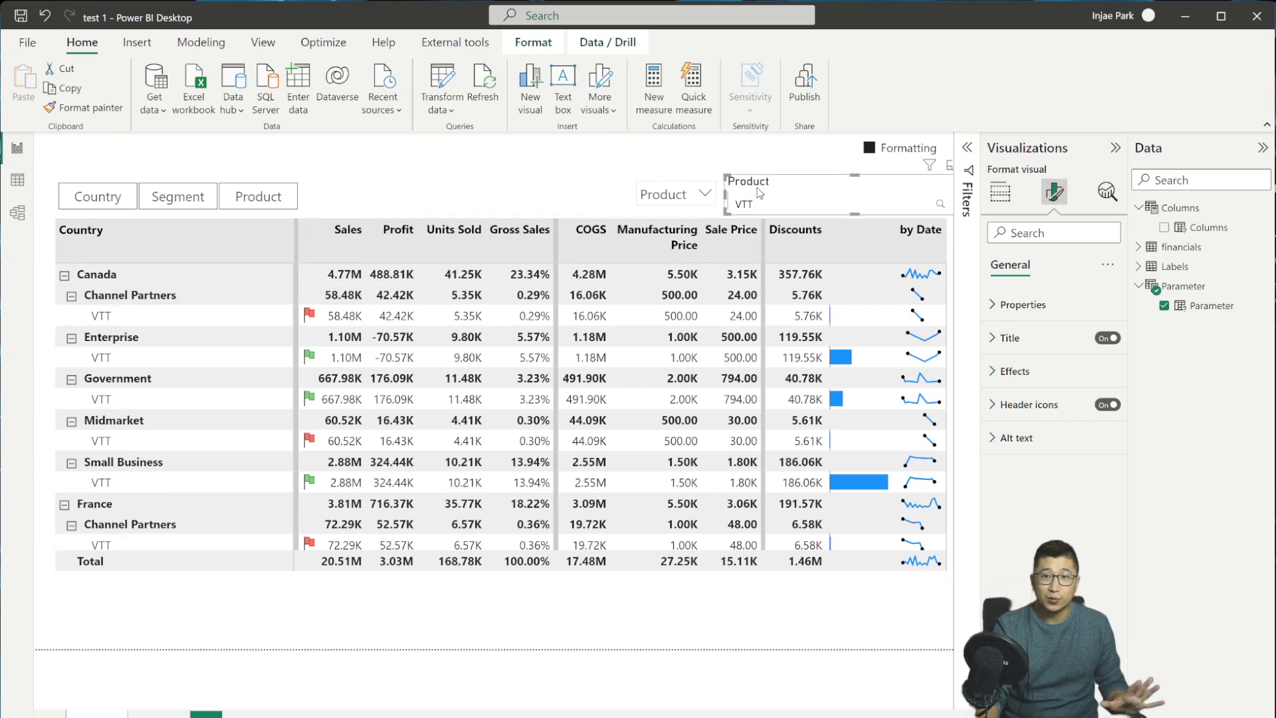
pyautogui.click(188, 202)
pyautogui.click(100, 198)
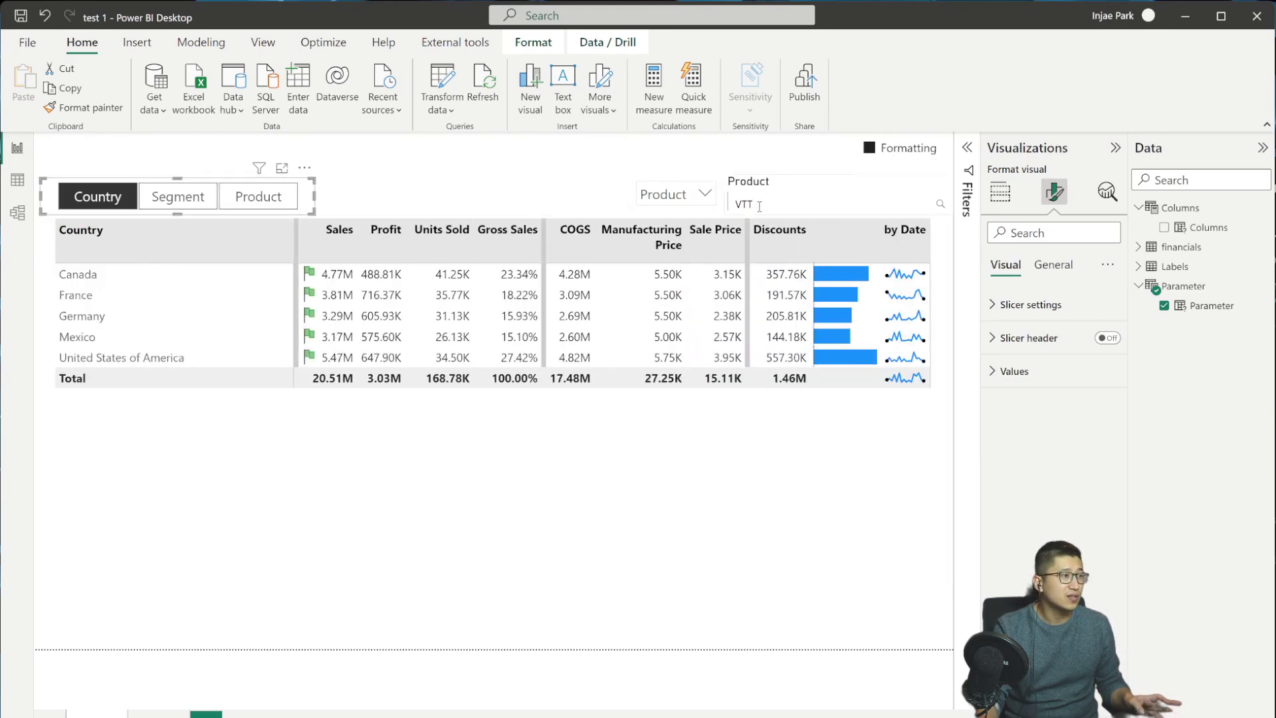
# Step: Regroup the matrix rows by Product and turn off the product filter's title
pyautogui.click(276, 205)
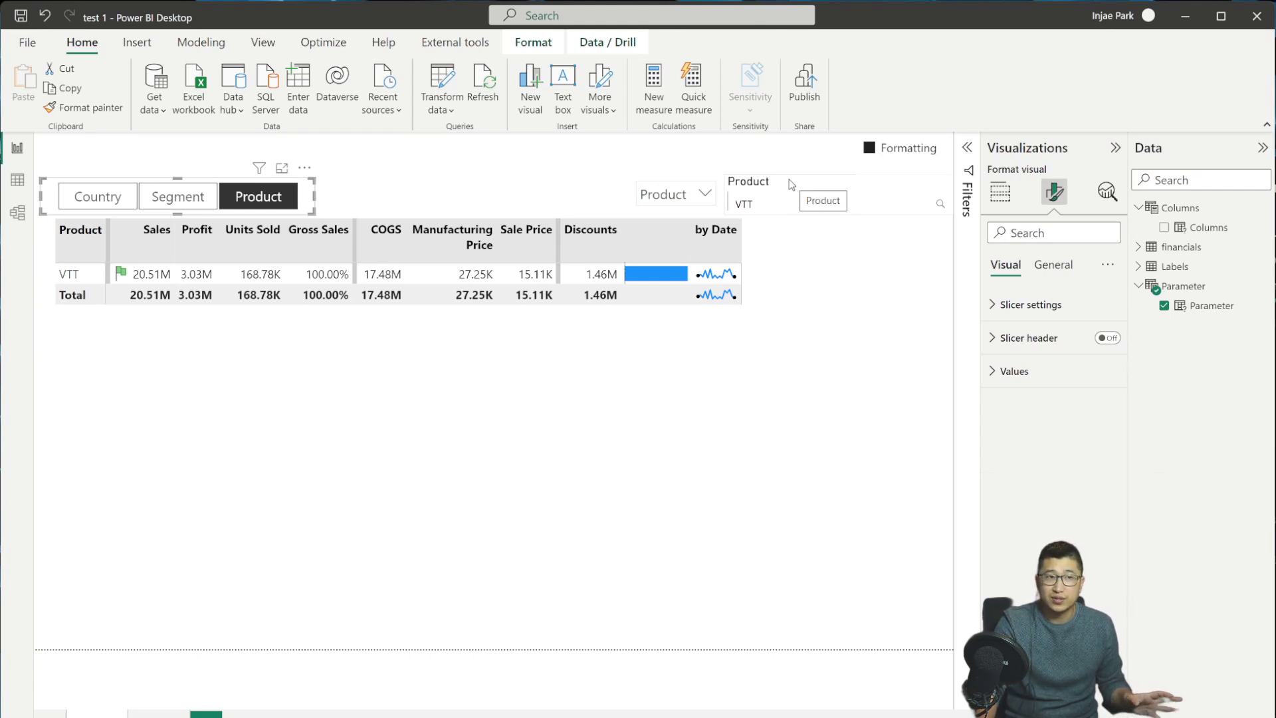
pyautogui.click(672, 193)
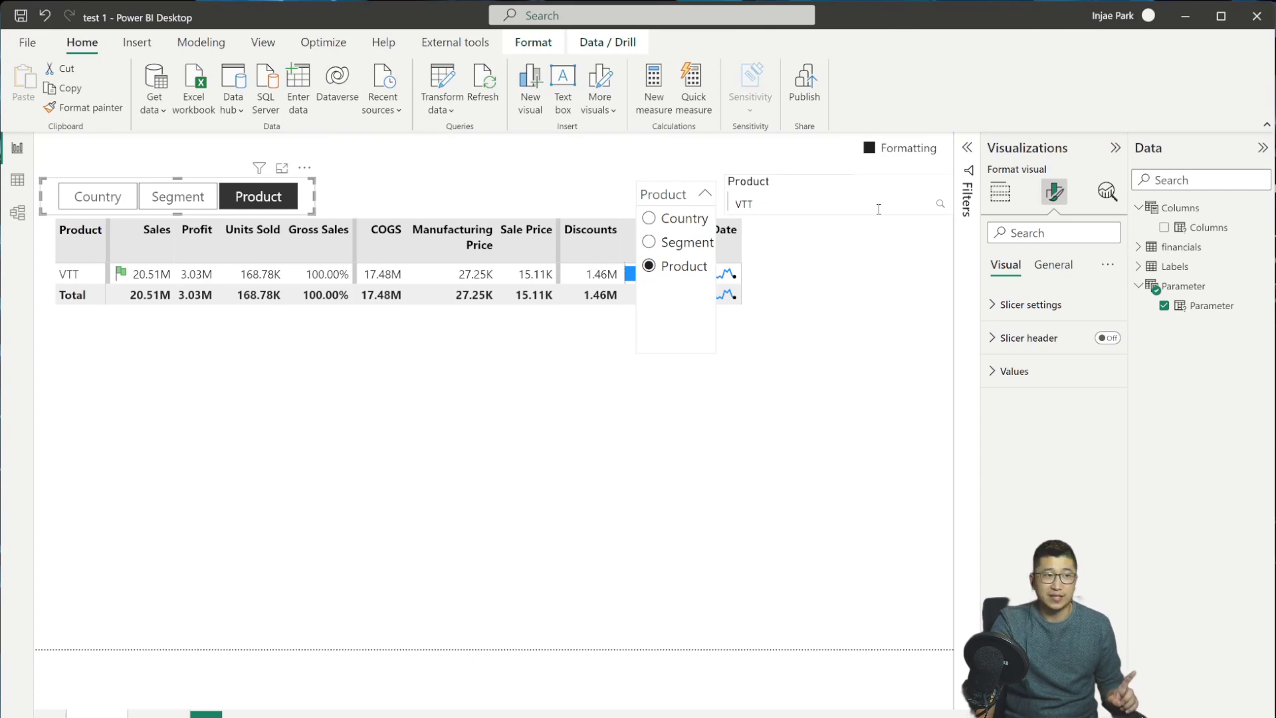
pyautogui.click(833, 192)
pyautogui.click(1105, 339)
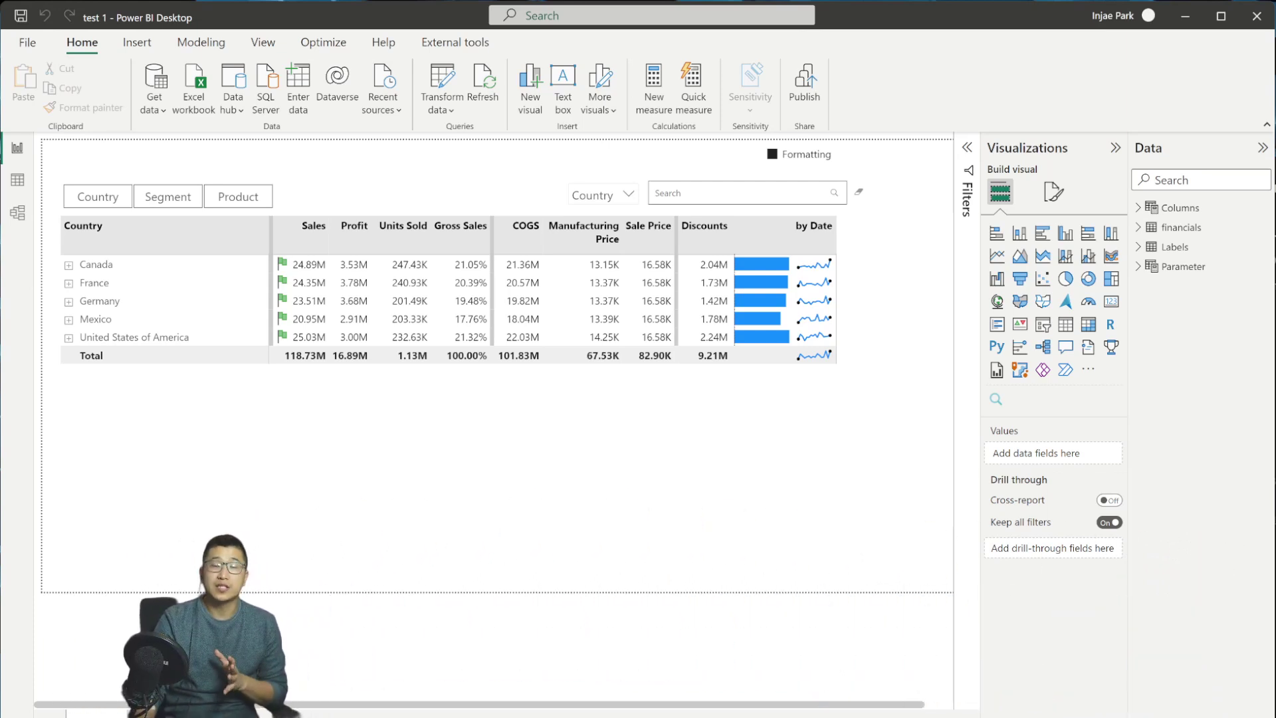
# Step: Uncheck Formatting so the matrix total shows 118726350.26 instead of 118.73M
pyautogui.click(610, 509)
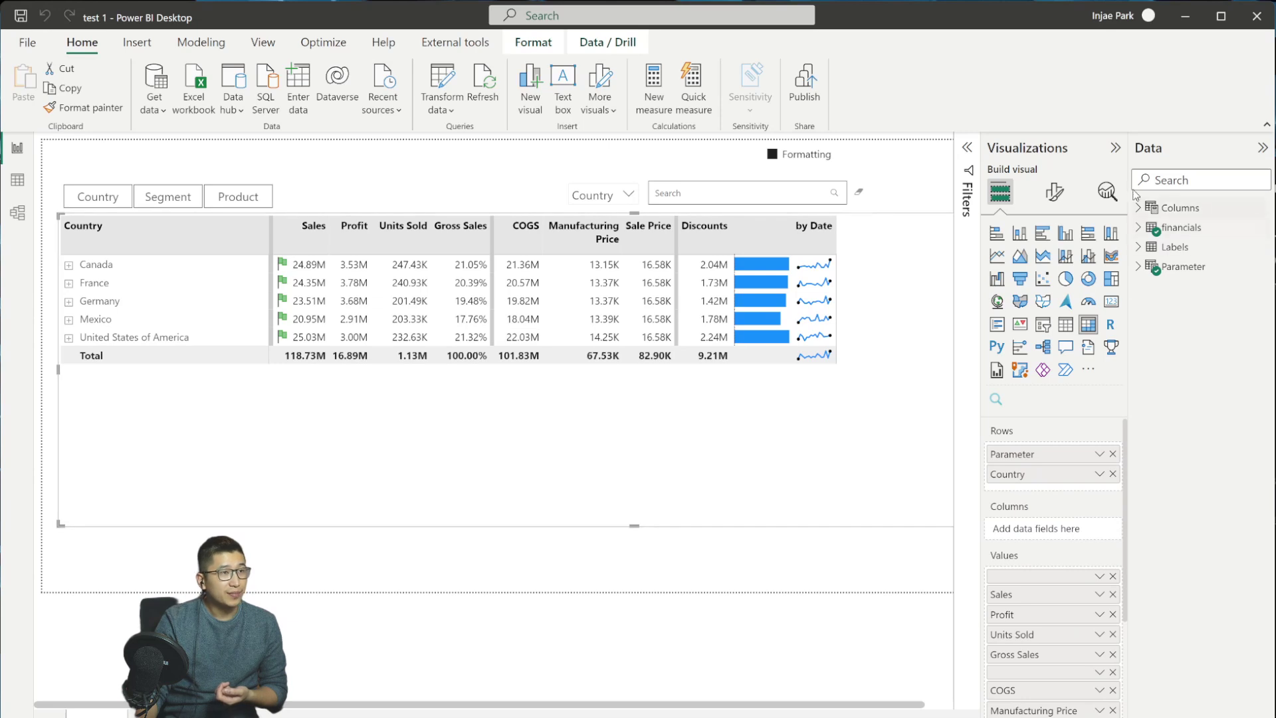
pyautogui.click(772, 156)
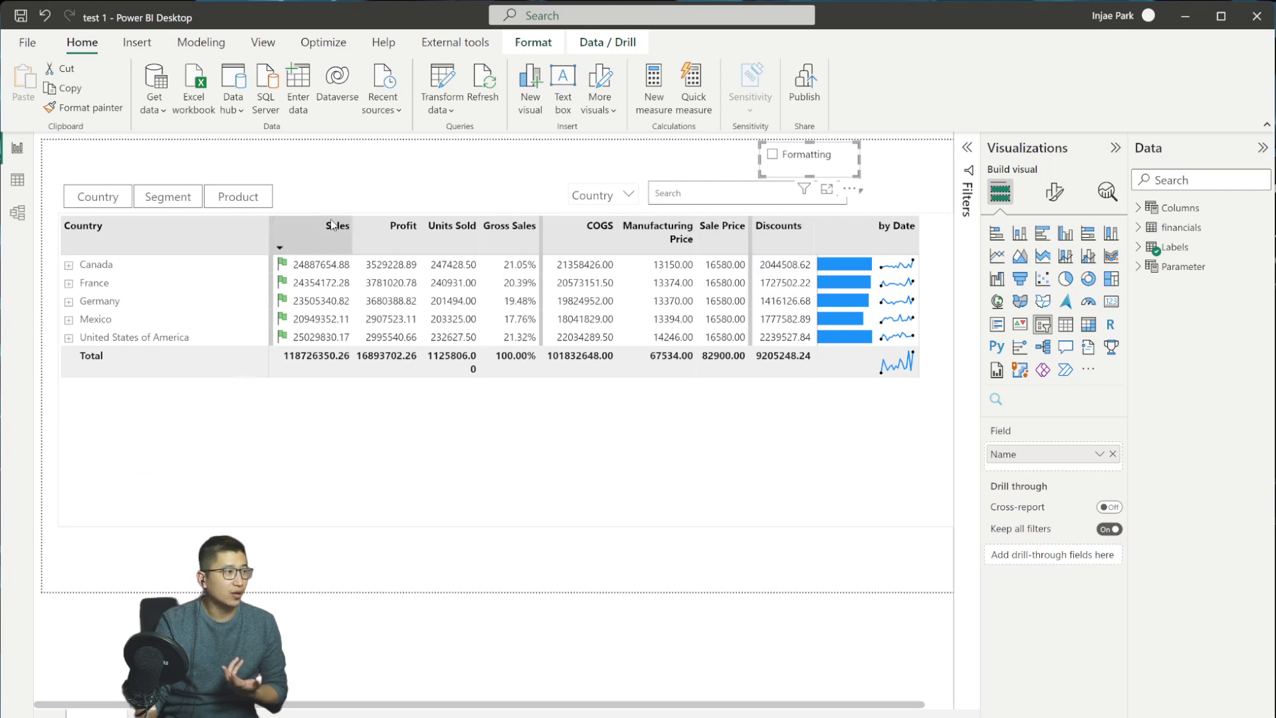
pyautogui.click(1055, 192)
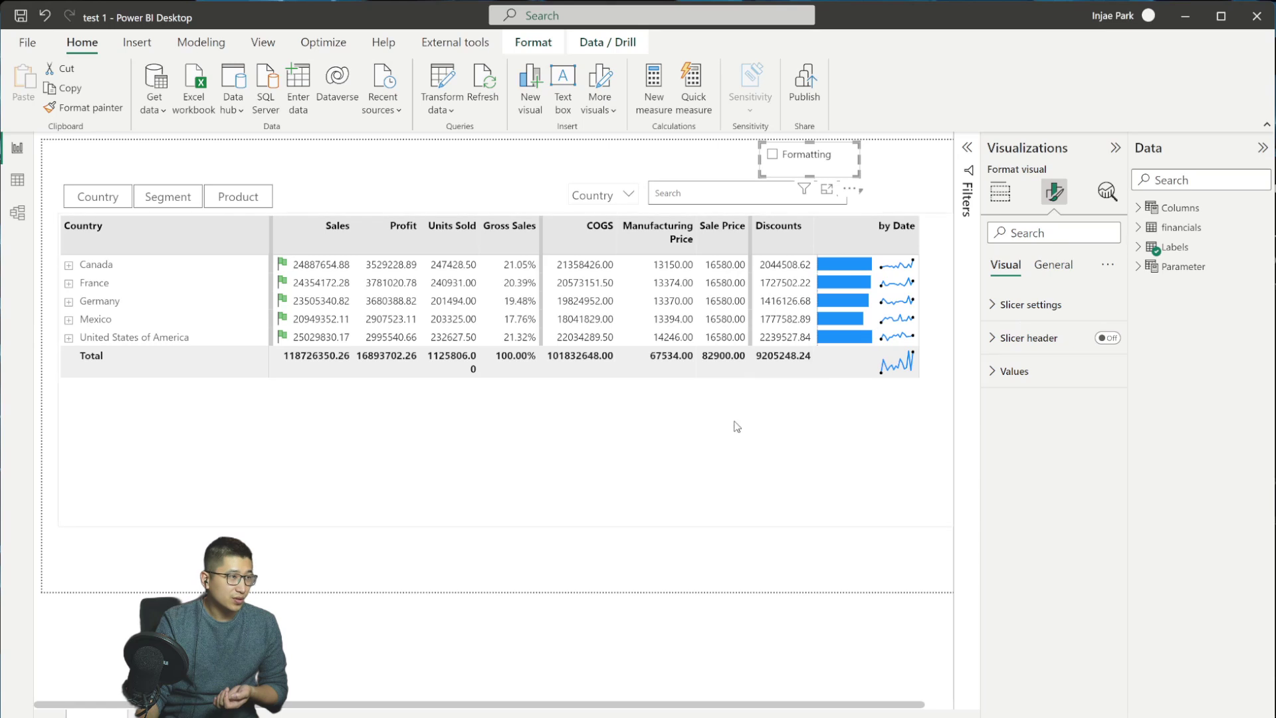
# Step: Reveal the matrix's Specific column value settings in Format visual
pyautogui.click(731, 430)
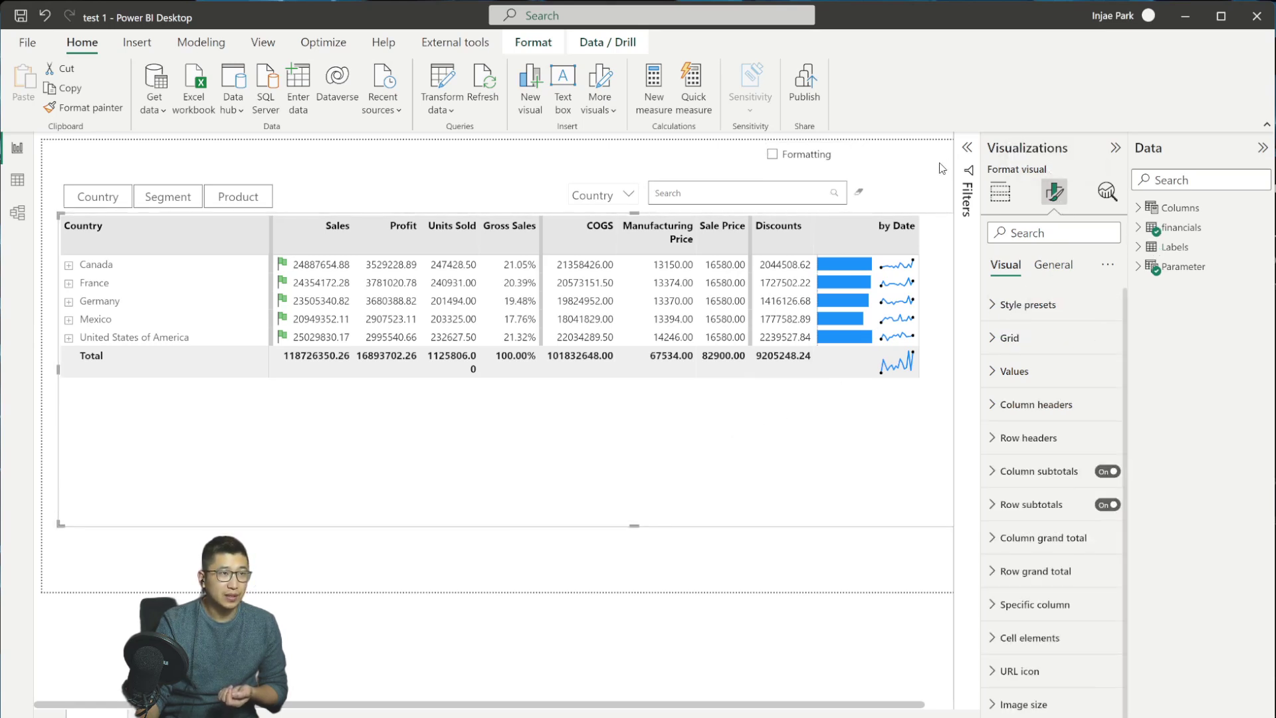
pyautogui.scroll(-1, 1037, 439)
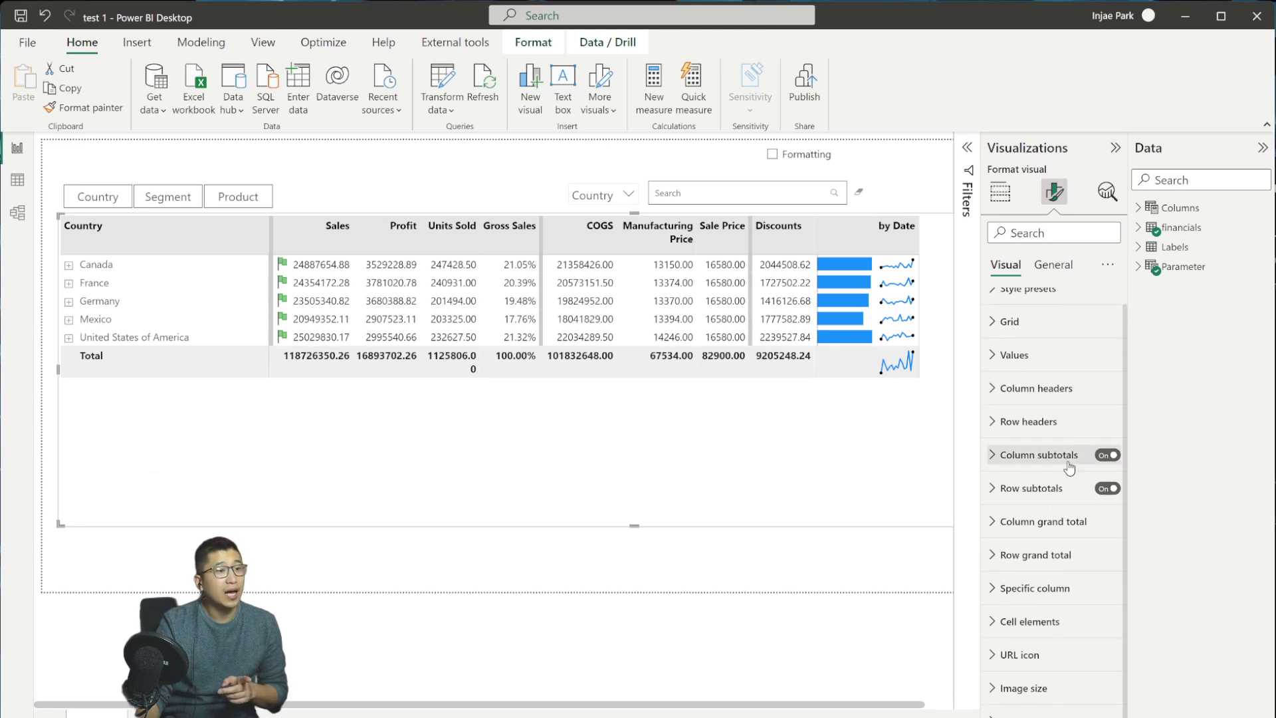
pyautogui.click(993, 589)
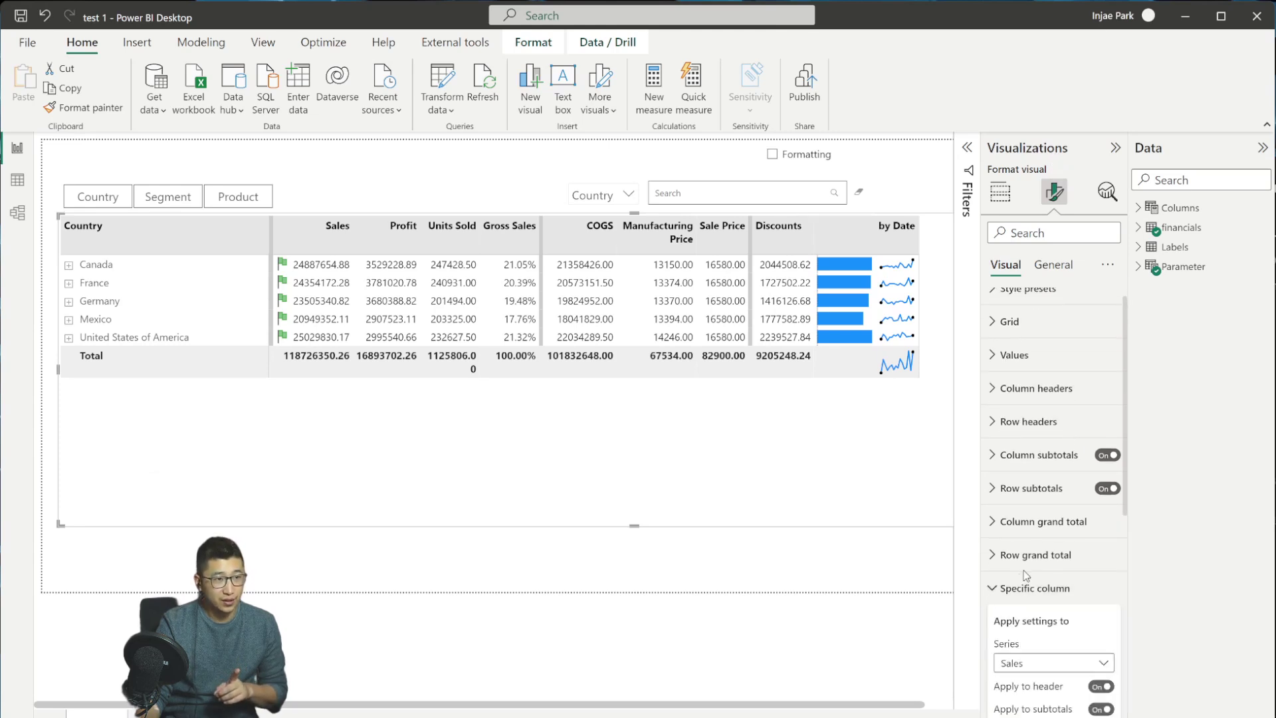
pyautogui.click(998, 357)
pyautogui.scroll(-2, 1004, 363)
pyautogui.scroll(2, 1004, 363)
pyautogui.click(1014, 356)
pyautogui.scroll(-5, 1023, 379)
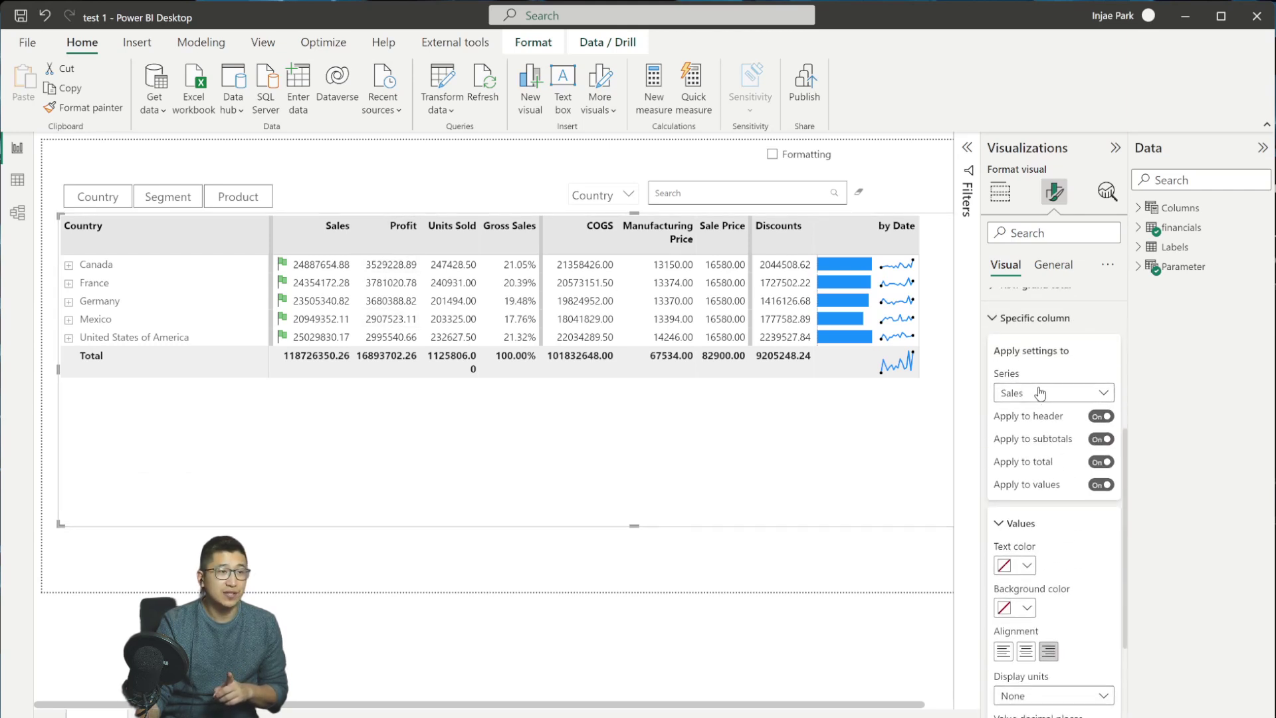
pyautogui.scroll(-2, 1059, 449)
# Step: Try Billions then Millions display units for Sales, and expand Canada
pyautogui.click(1082, 565)
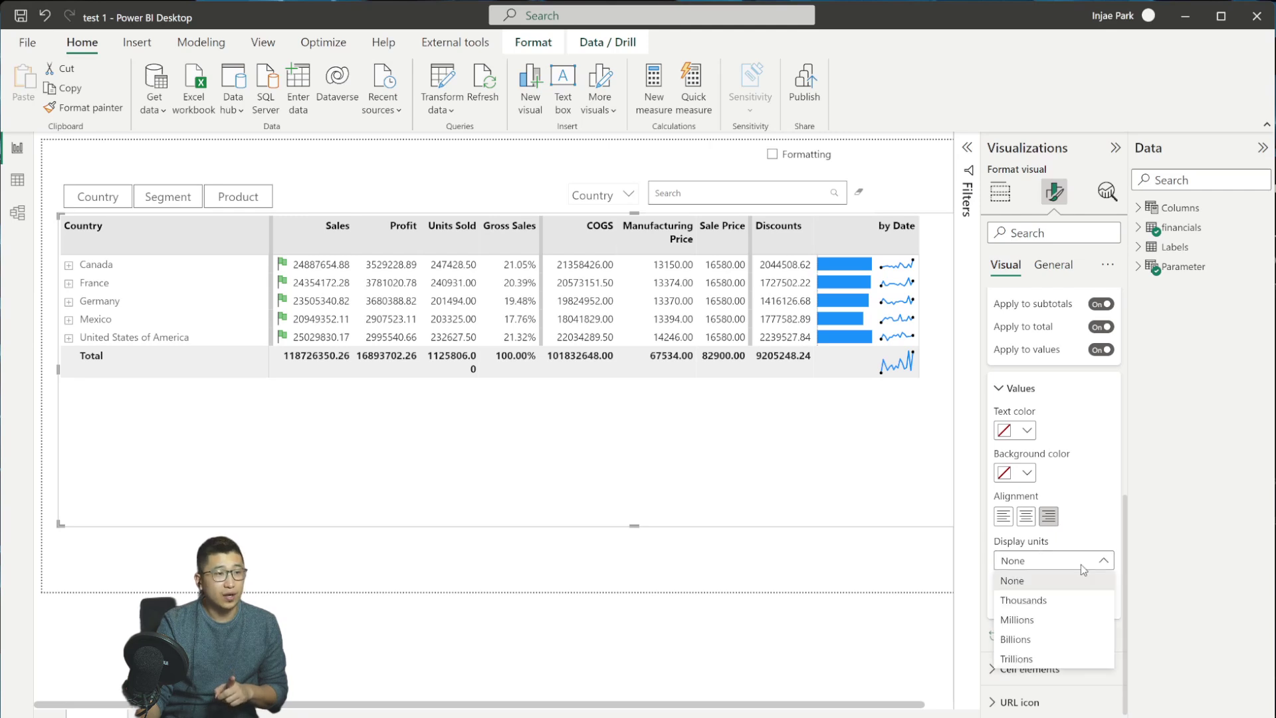
pyautogui.click(1039, 643)
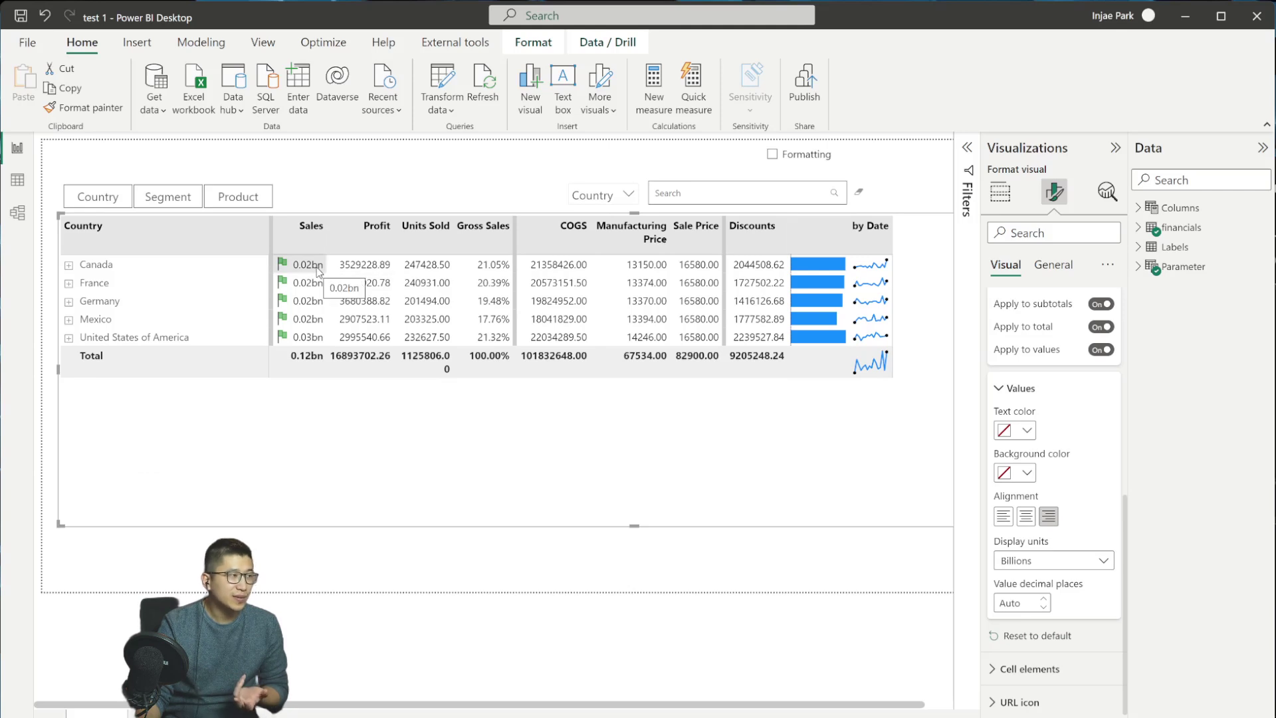
pyautogui.click(1078, 565)
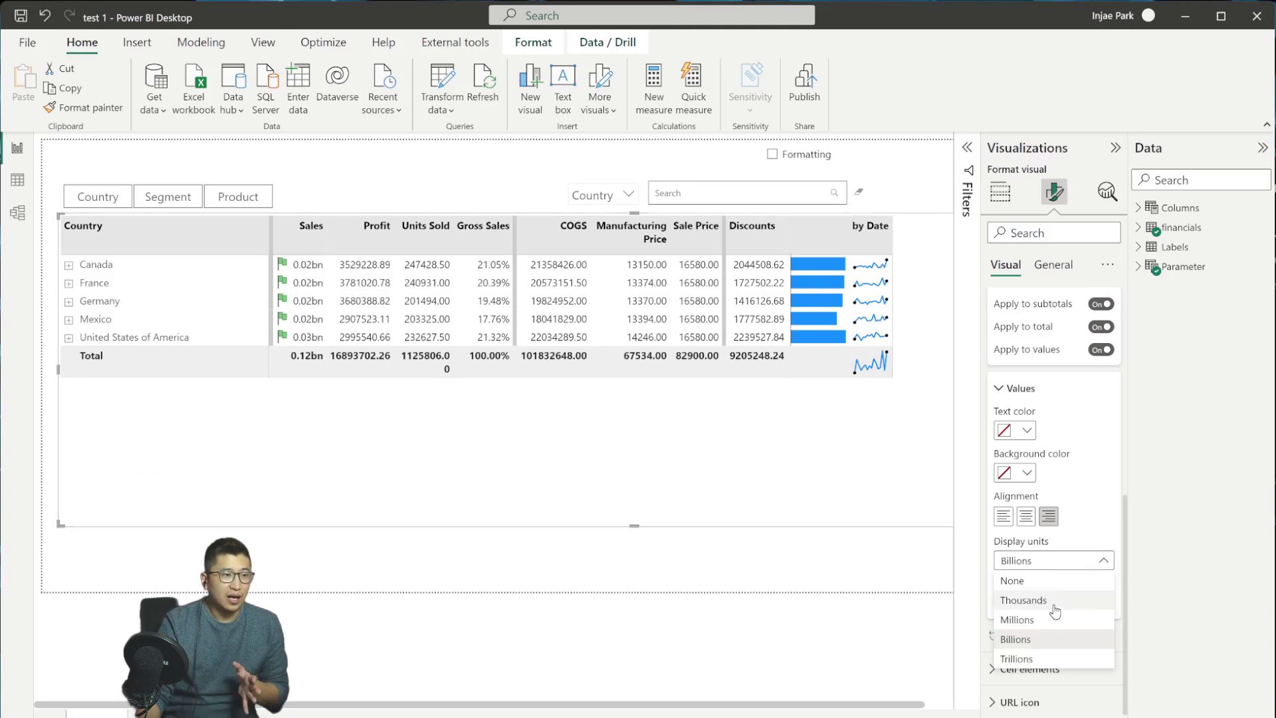
pyautogui.click(1051, 622)
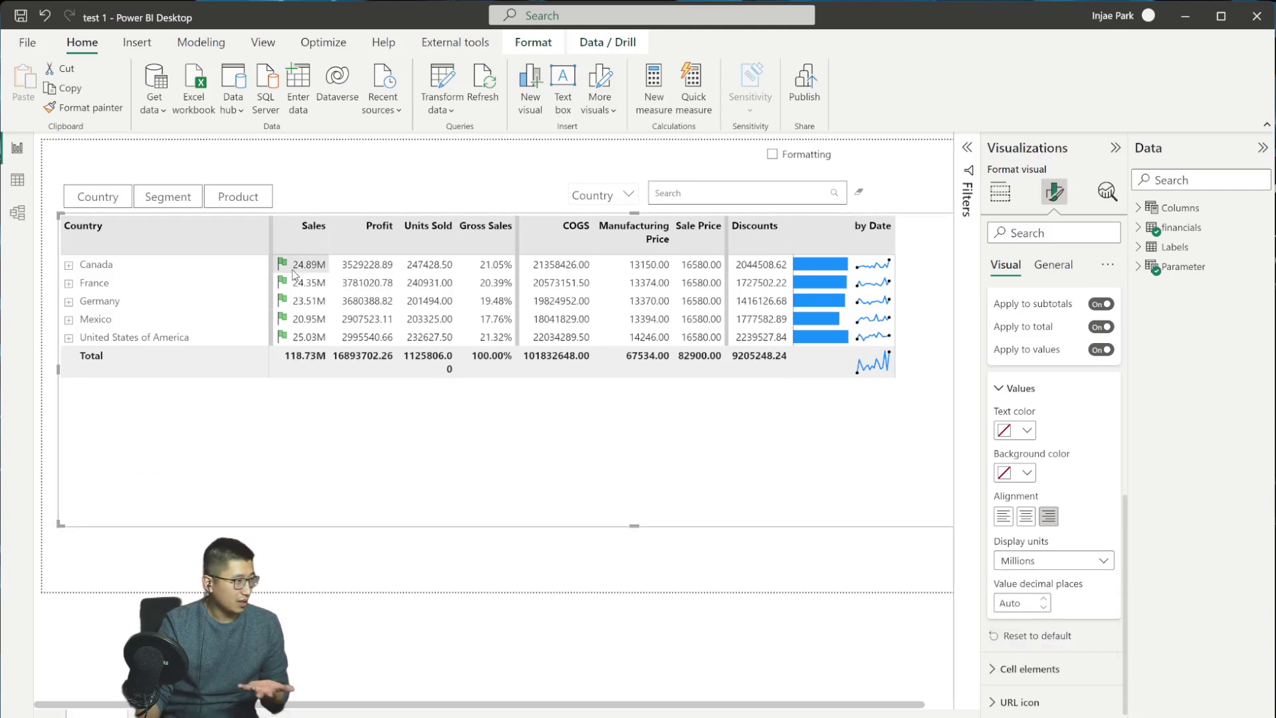
pyautogui.click(68, 265)
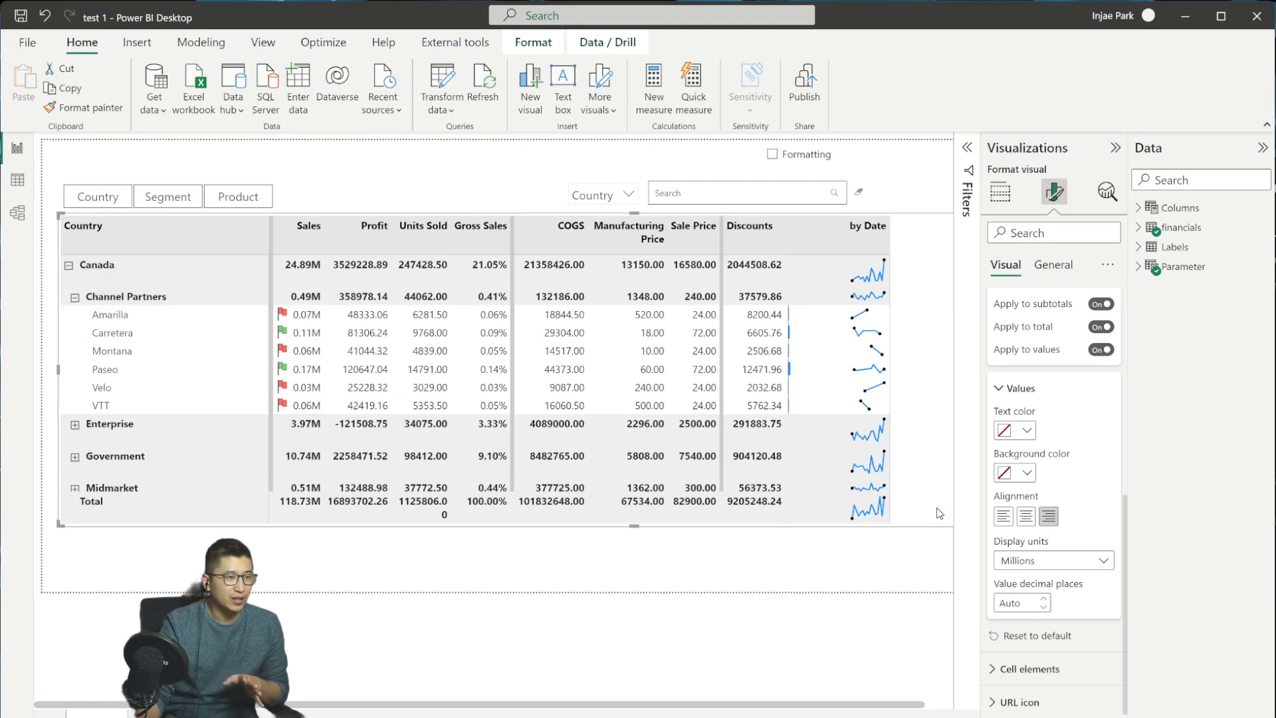
# Step: Set Sales display units back to Billions, then to None
pyautogui.click(1033, 565)
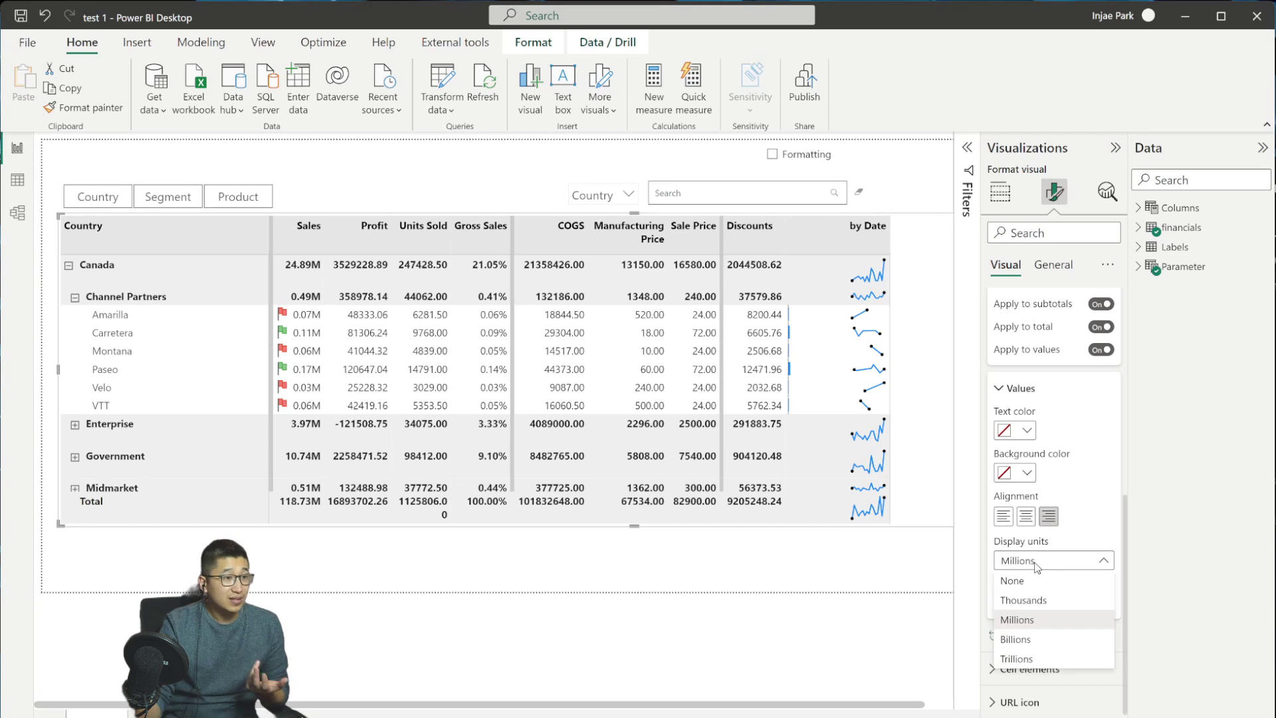
pyautogui.click(1059, 640)
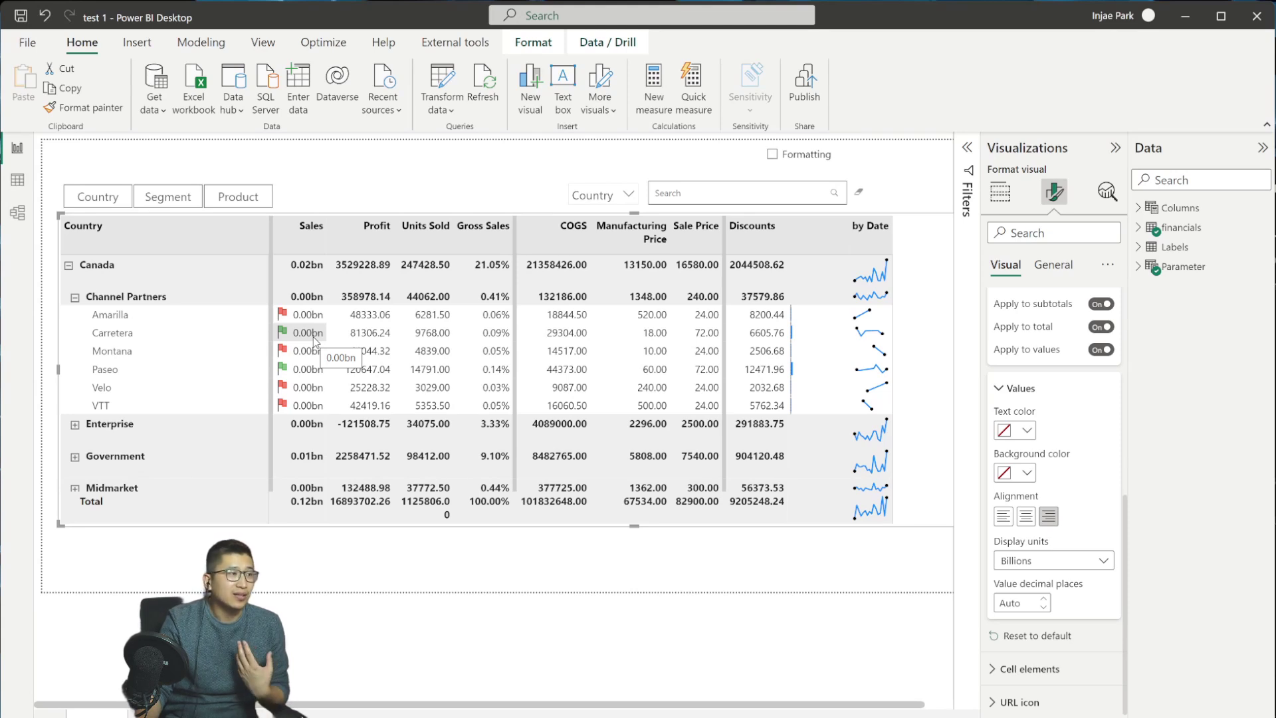
pyautogui.click(1061, 566)
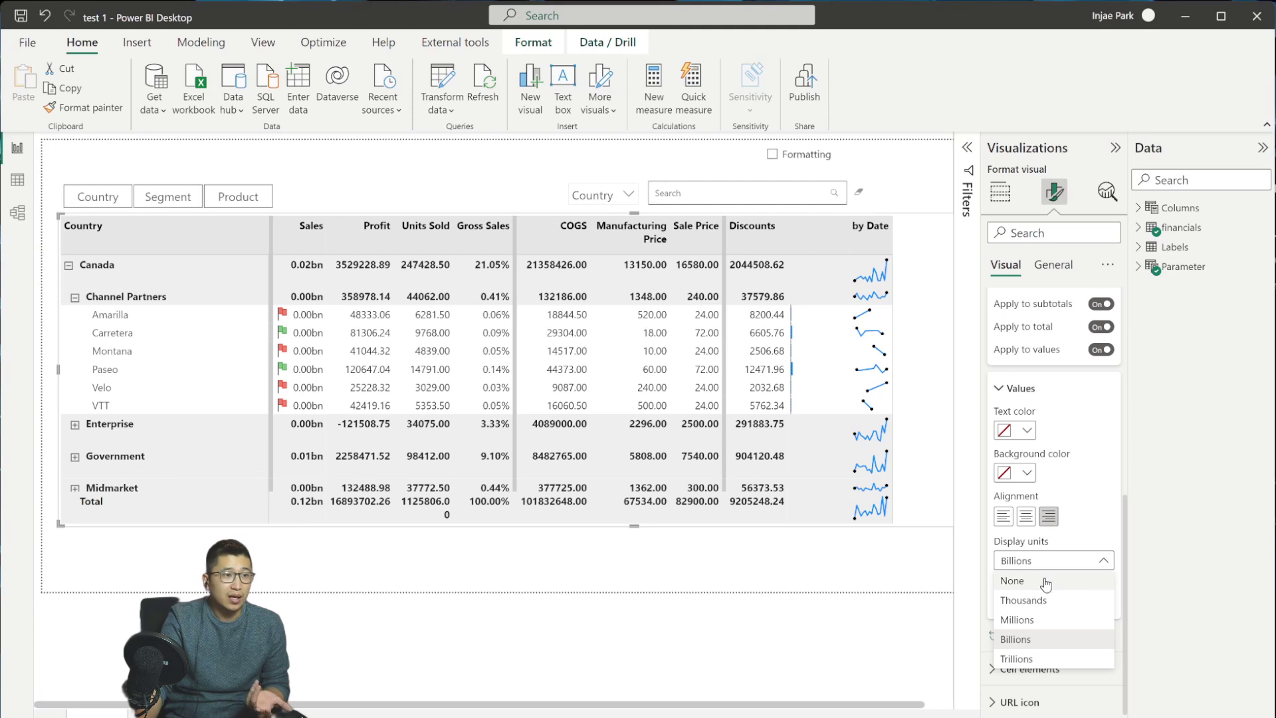
pyautogui.click(1046, 584)
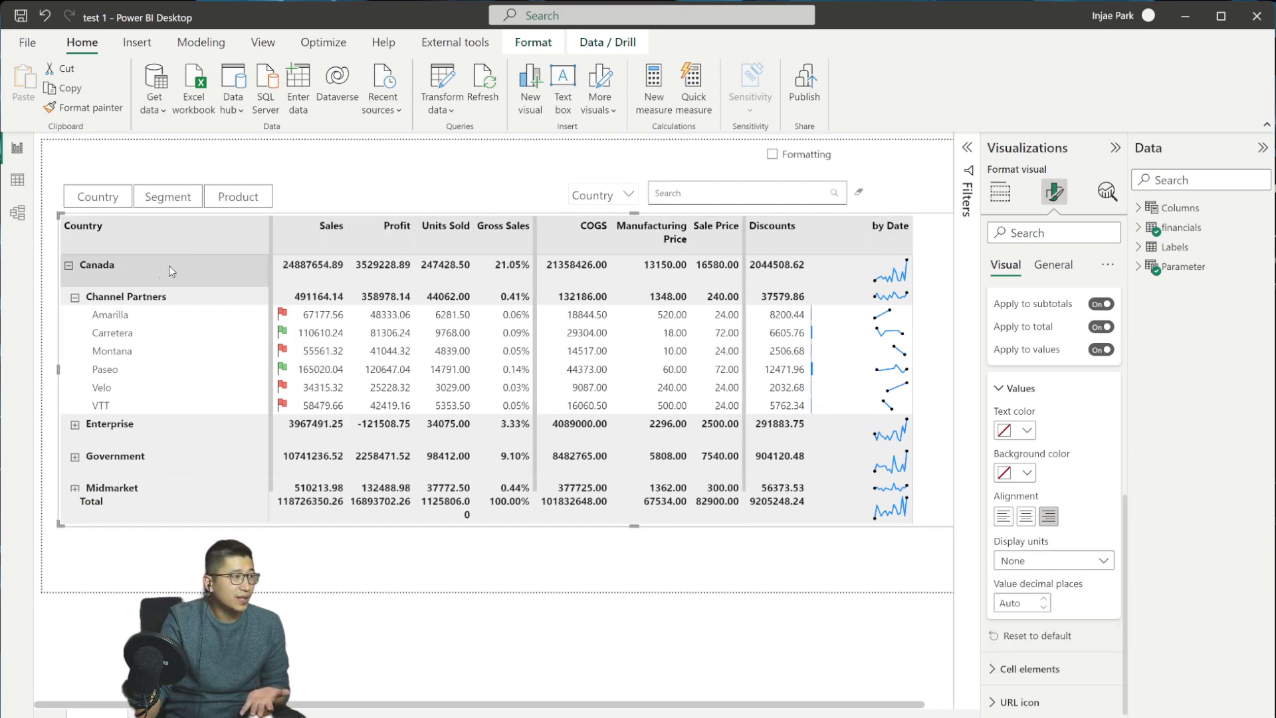
# Step: Collapse Canada and launch Tabular Editor from the External tools tab
pyautogui.click(69, 265)
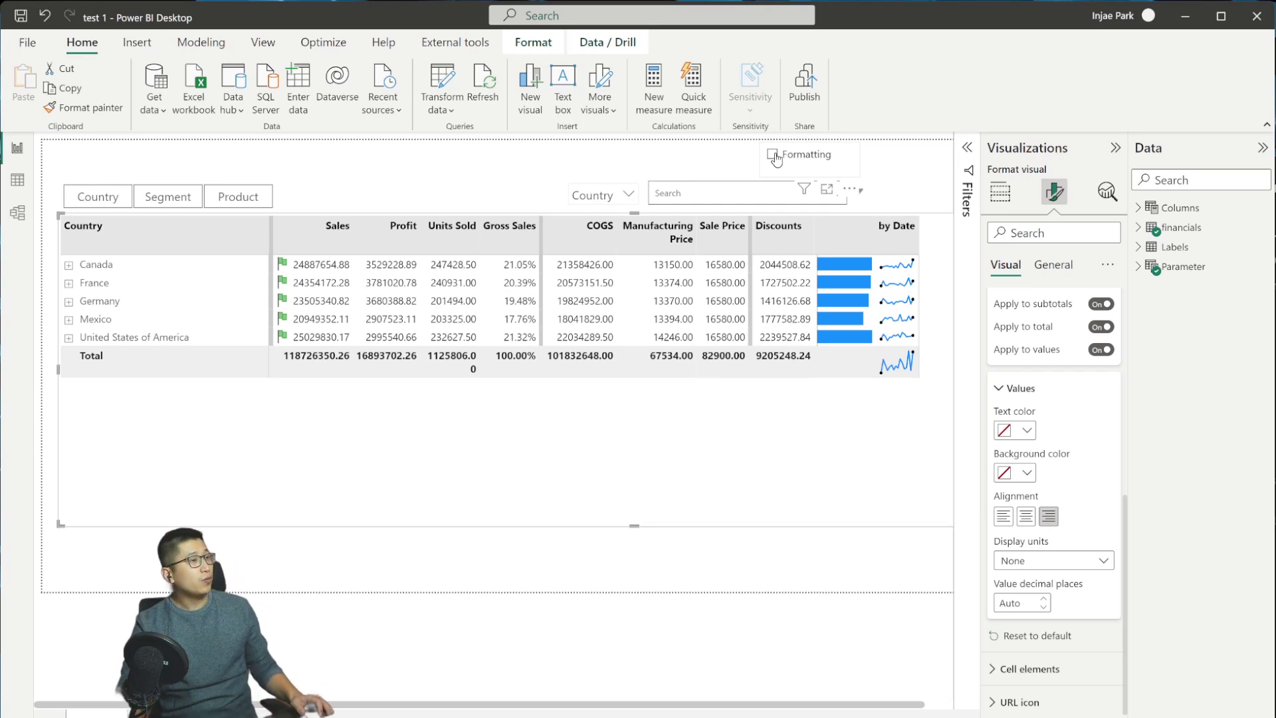
pyautogui.click(490, 44)
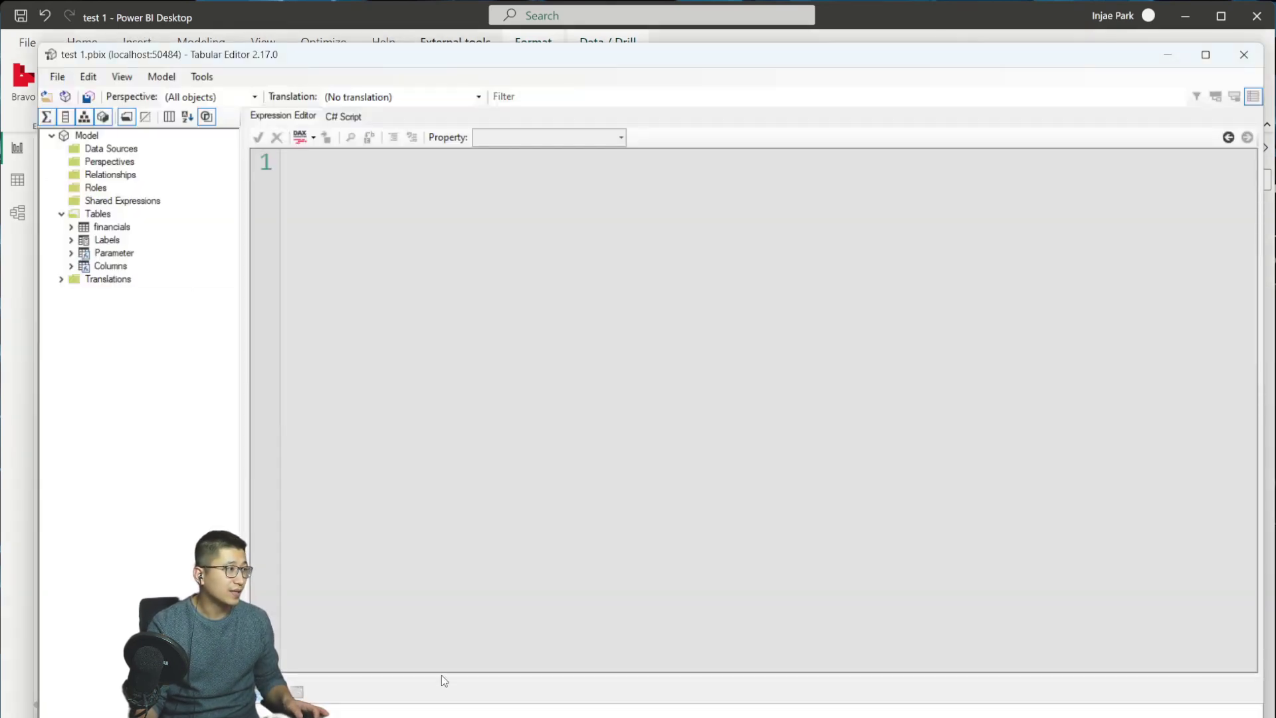
# Step: Create a calculation group table named 'New Calculation Group'
pyautogui.rightClick(91, 222)
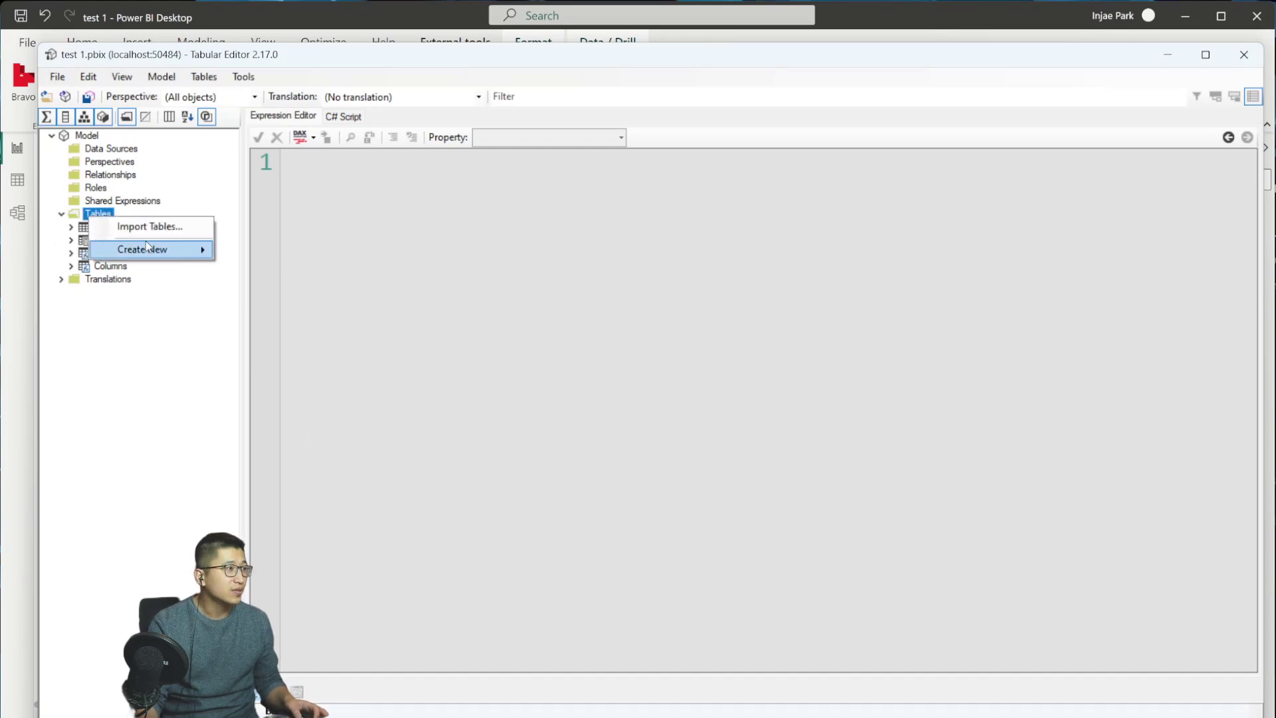
pyautogui.moveTo(152, 248)
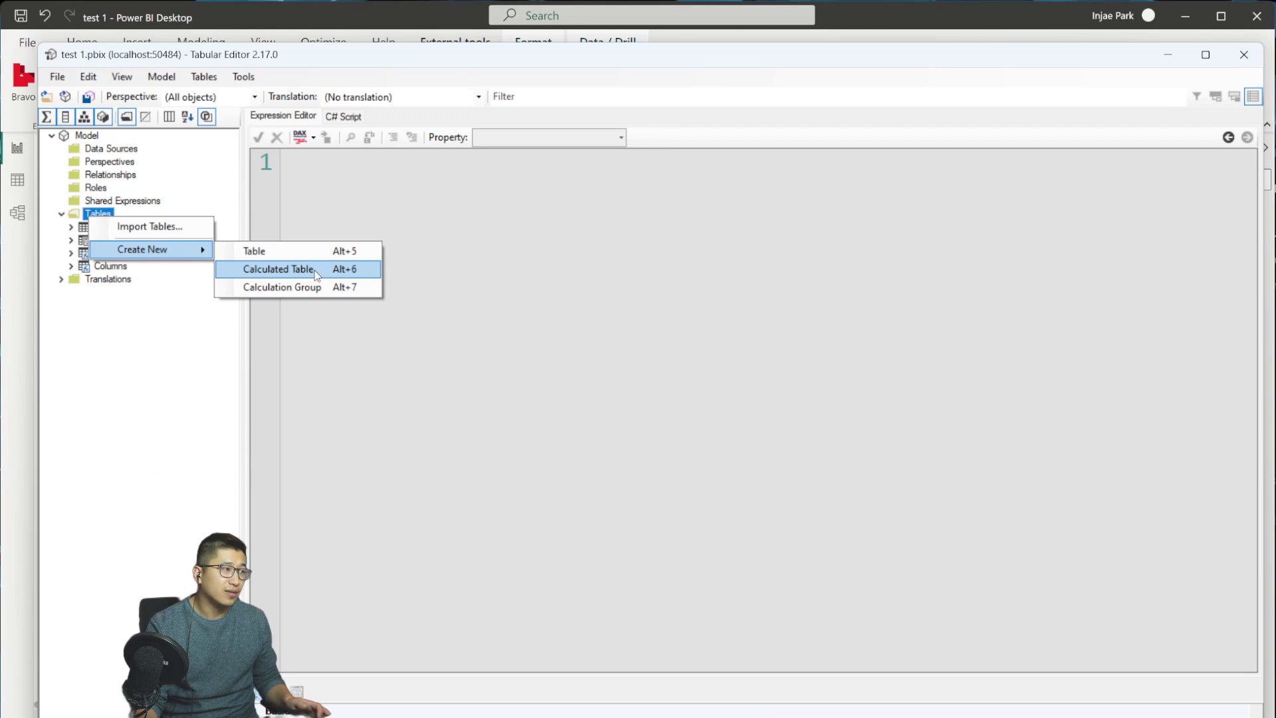
pyautogui.click(351, 291)
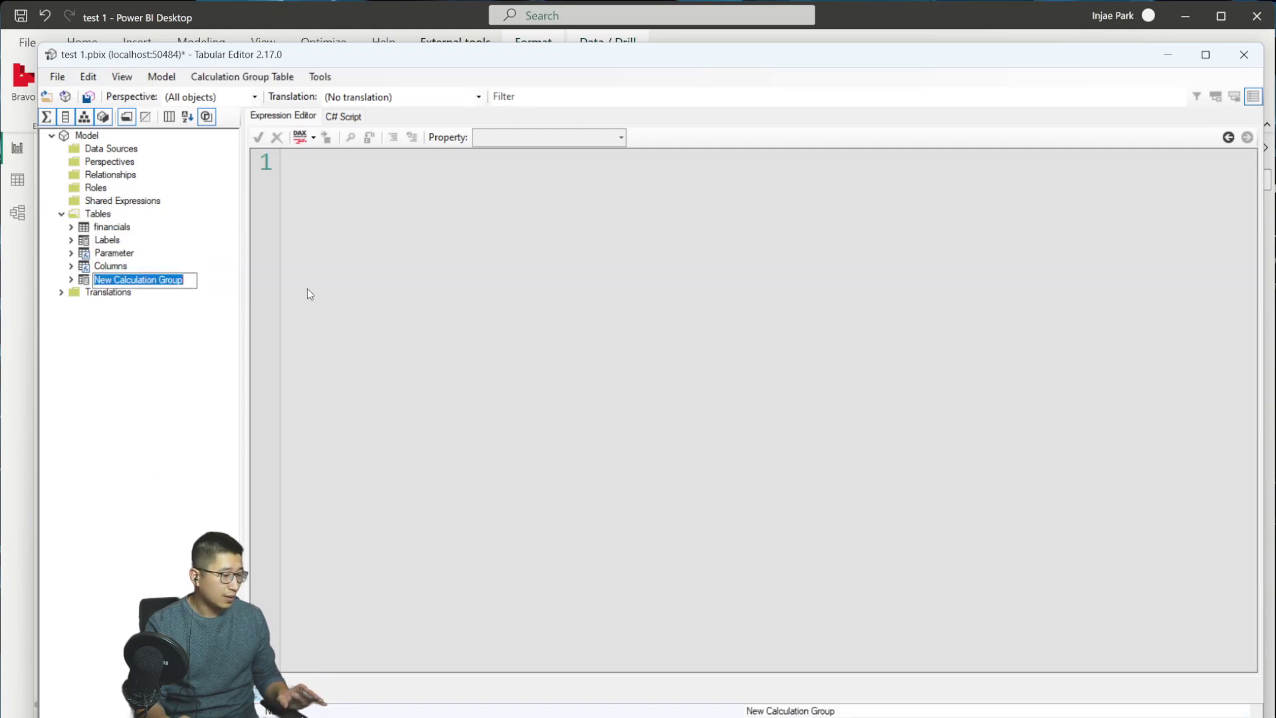
pyautogui.write('New ')
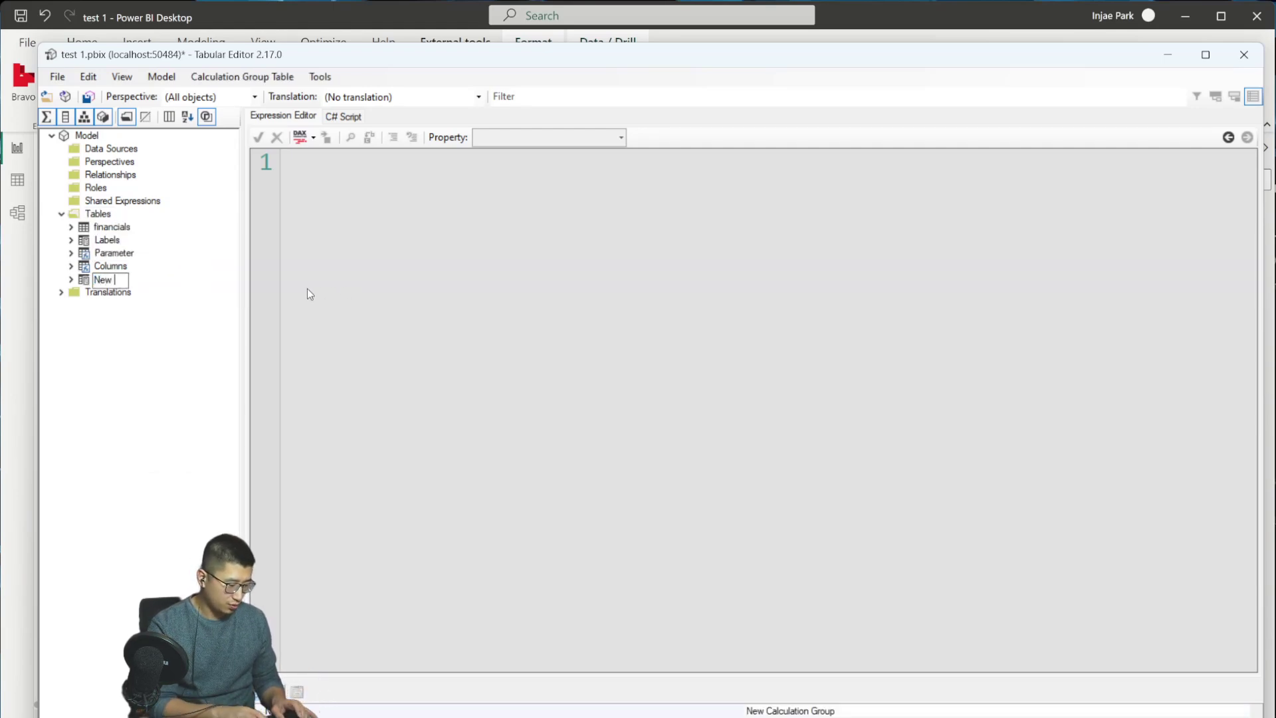
pyautogui.write('Calculation Group')
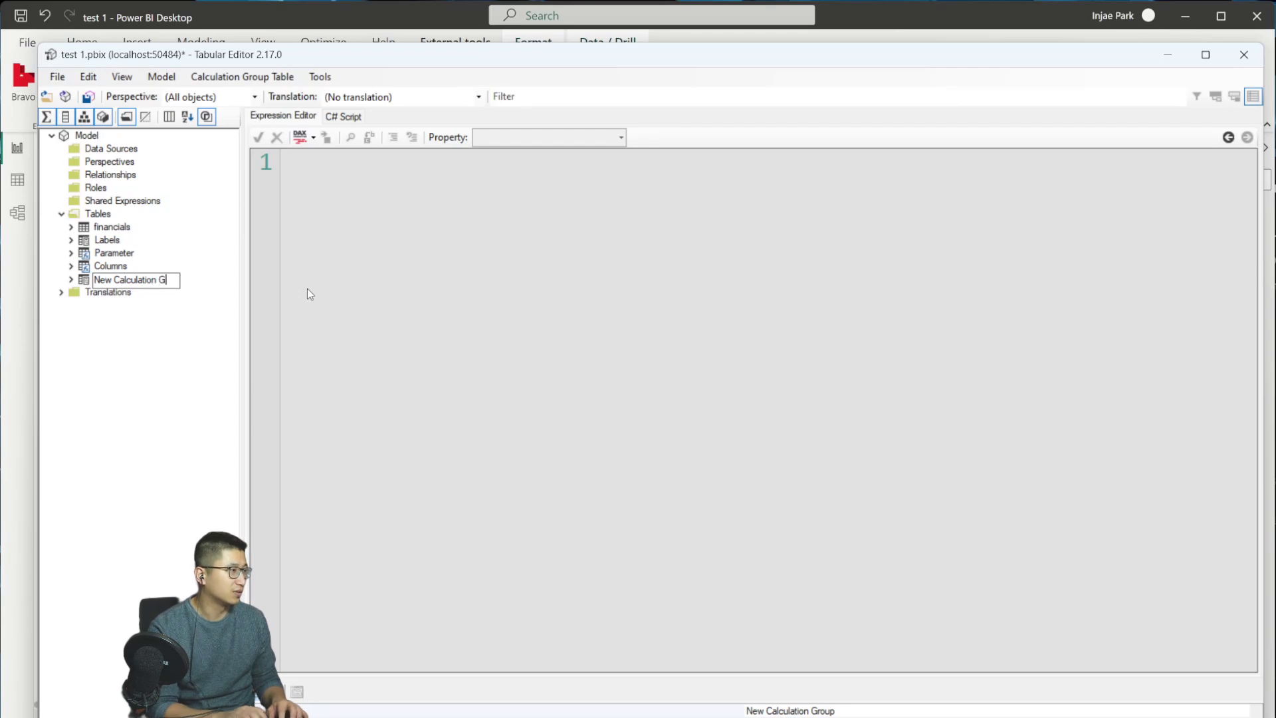
pyautogui.press('Return')
# Step: Add a calculation item named 'Calculation Item' to the group
pyautogui.click(71, 279)
pyautogui.rightClick(144, 278)
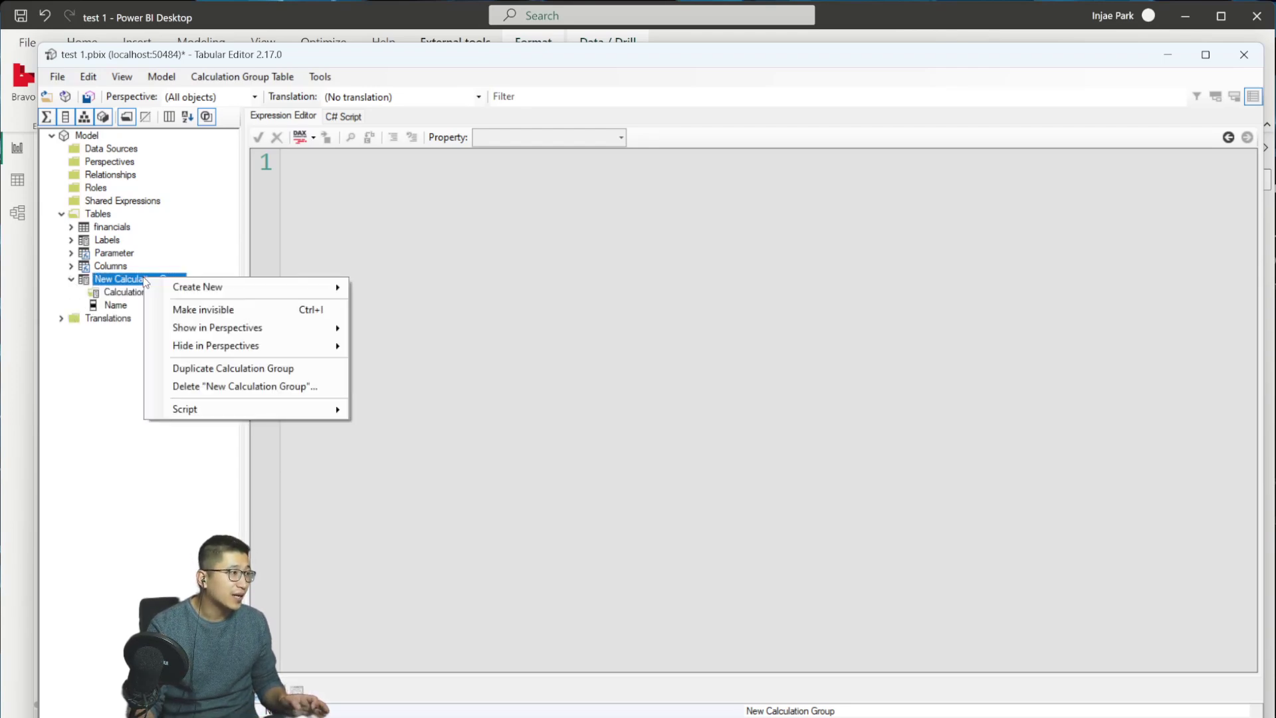
pyautogui.moveTo(178, 289)
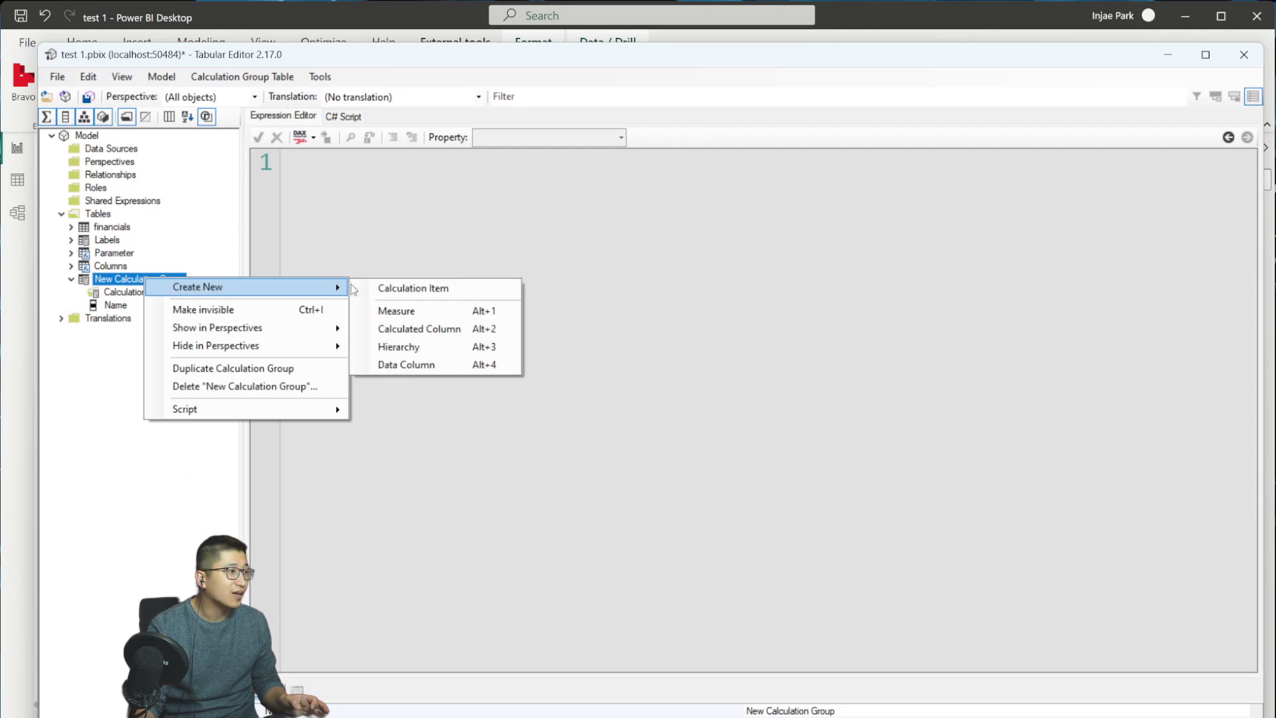
pyautogui.click(381, 289)
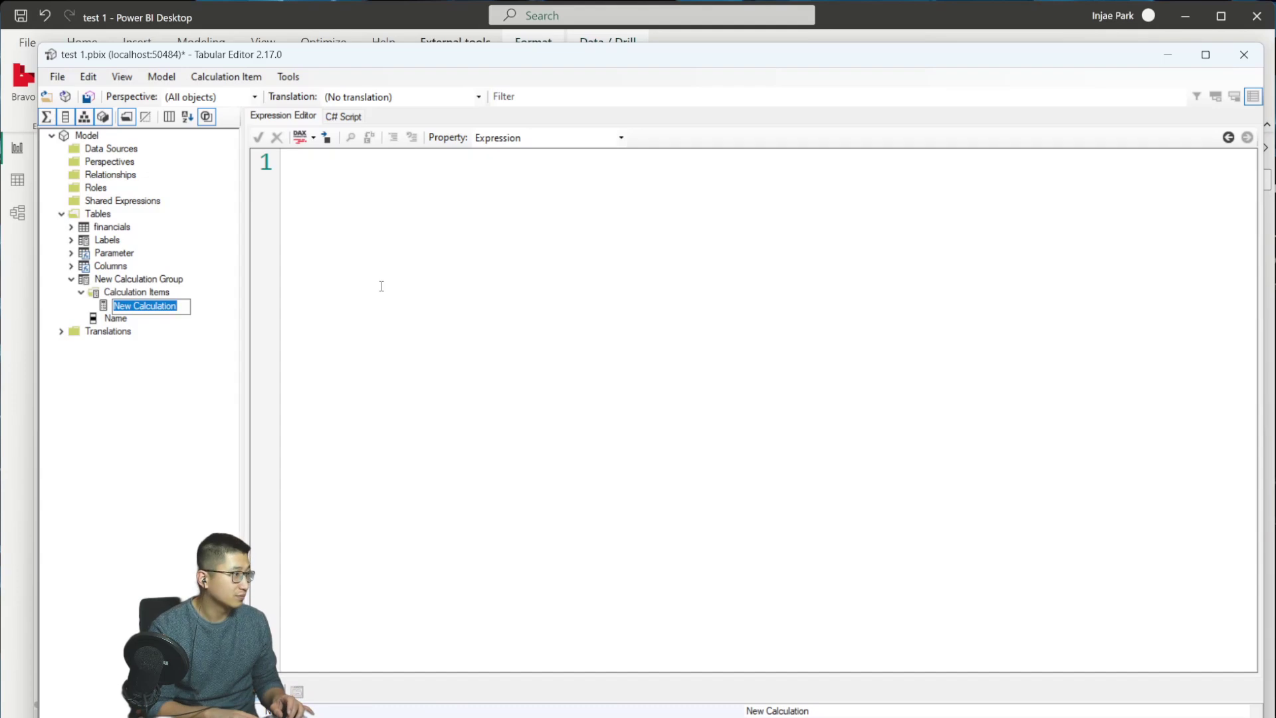
pyautogui.write('Calcula')
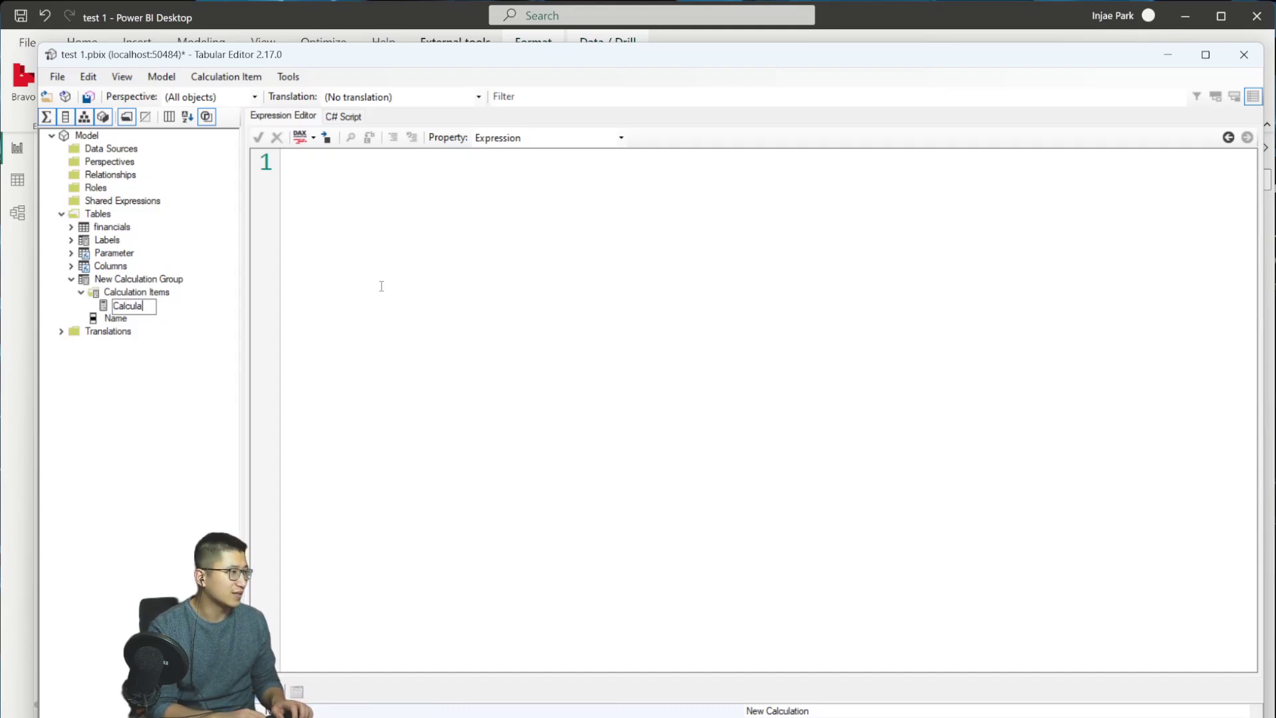
pyautogui.write('tion Item')
pyautogui.press('Return')
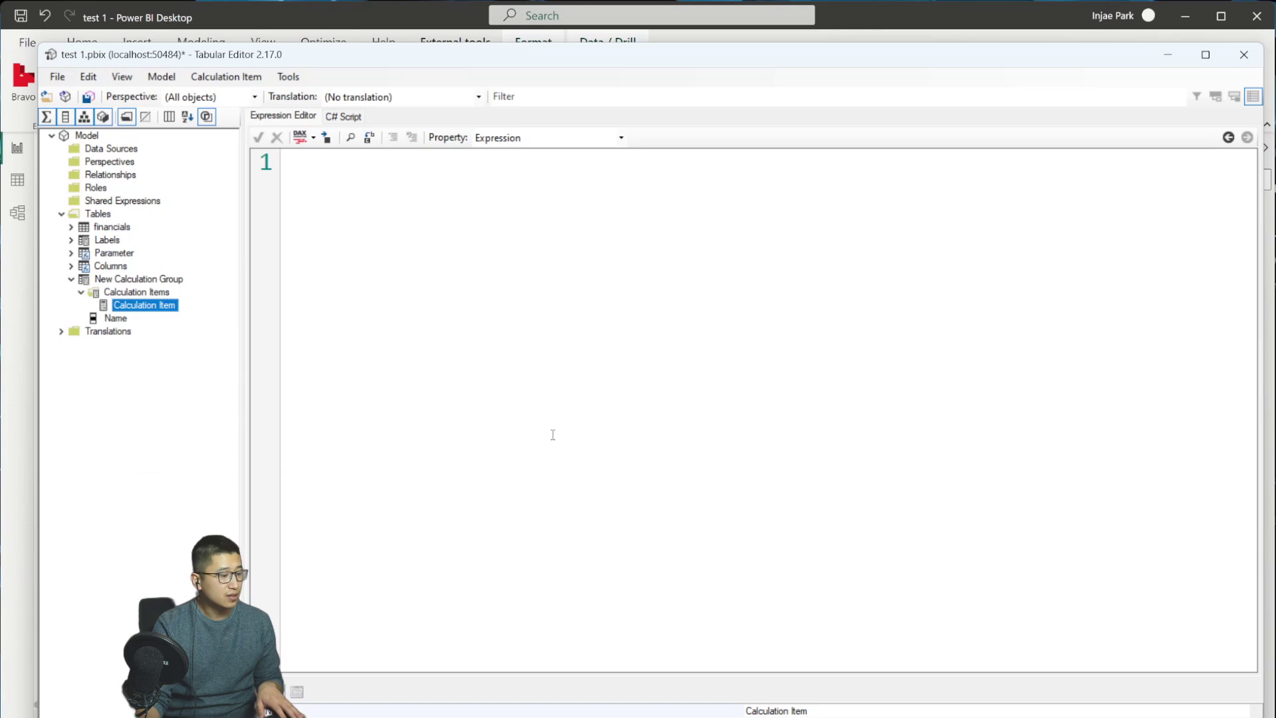
# Step: Save the model in Tabular Editor and refresh it in Power BI
pyautogui.click(58, 80)
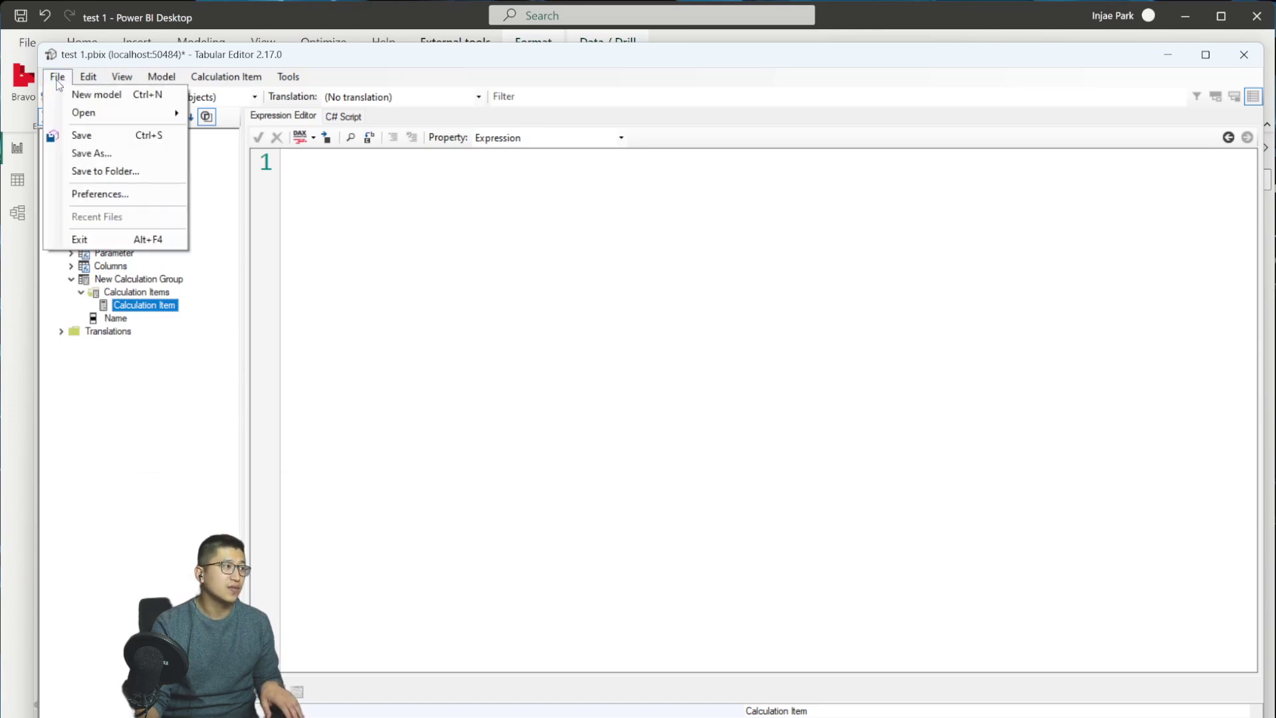
pyautogui.click(102, 138)
pyautogui.click(397, 7)
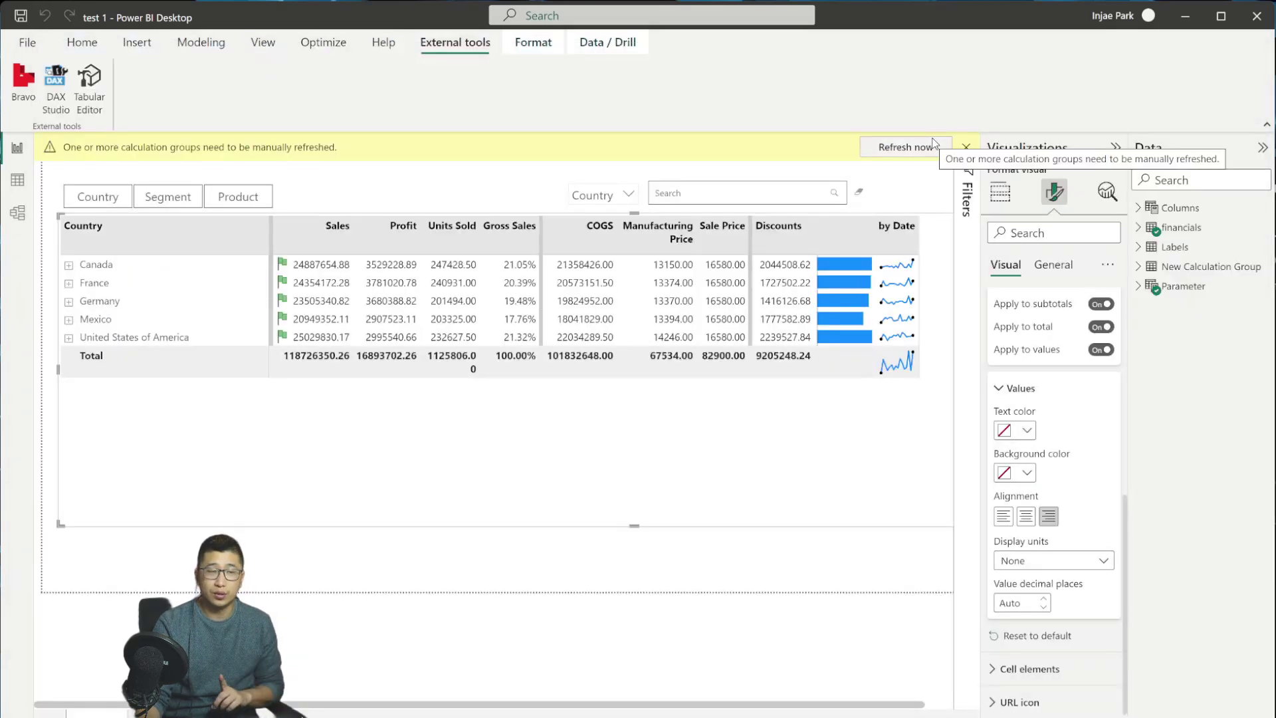
pyautogui.click(899, 149)
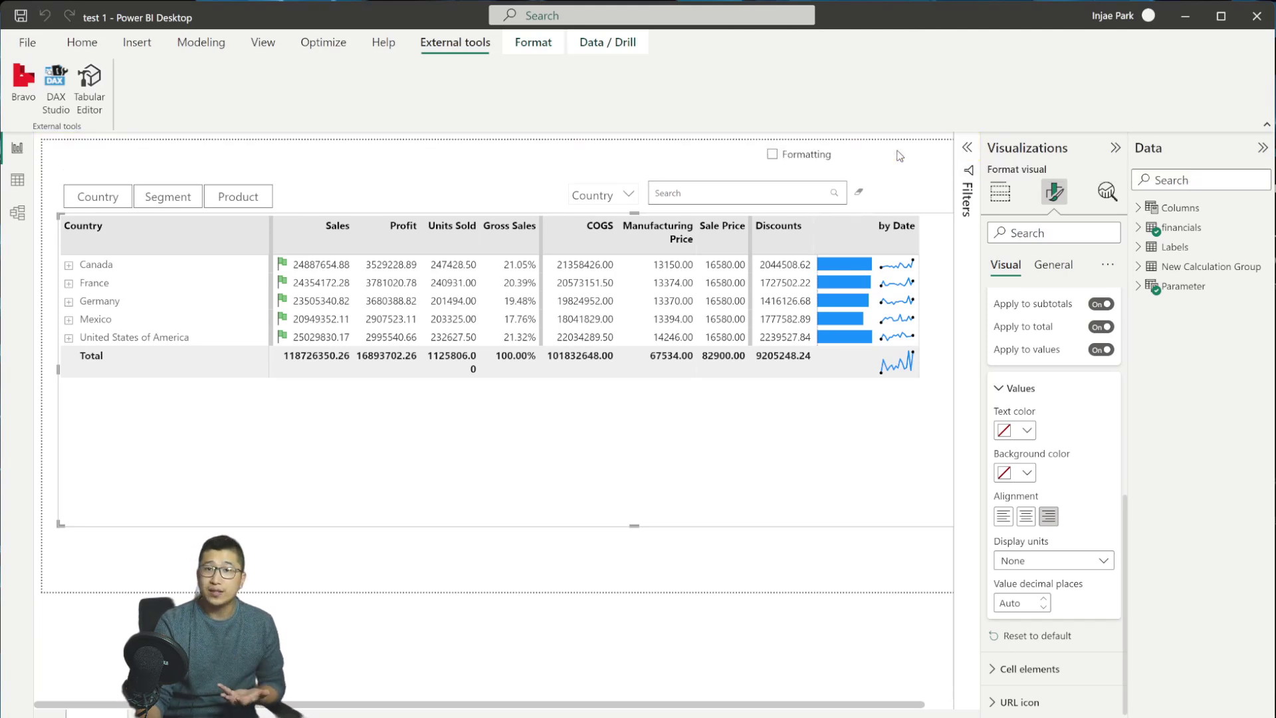
# Step: Inspect New Calculation Group's Name field in the Data pane, then return to Tabular Editor
pyautogui.click(1141, 269)
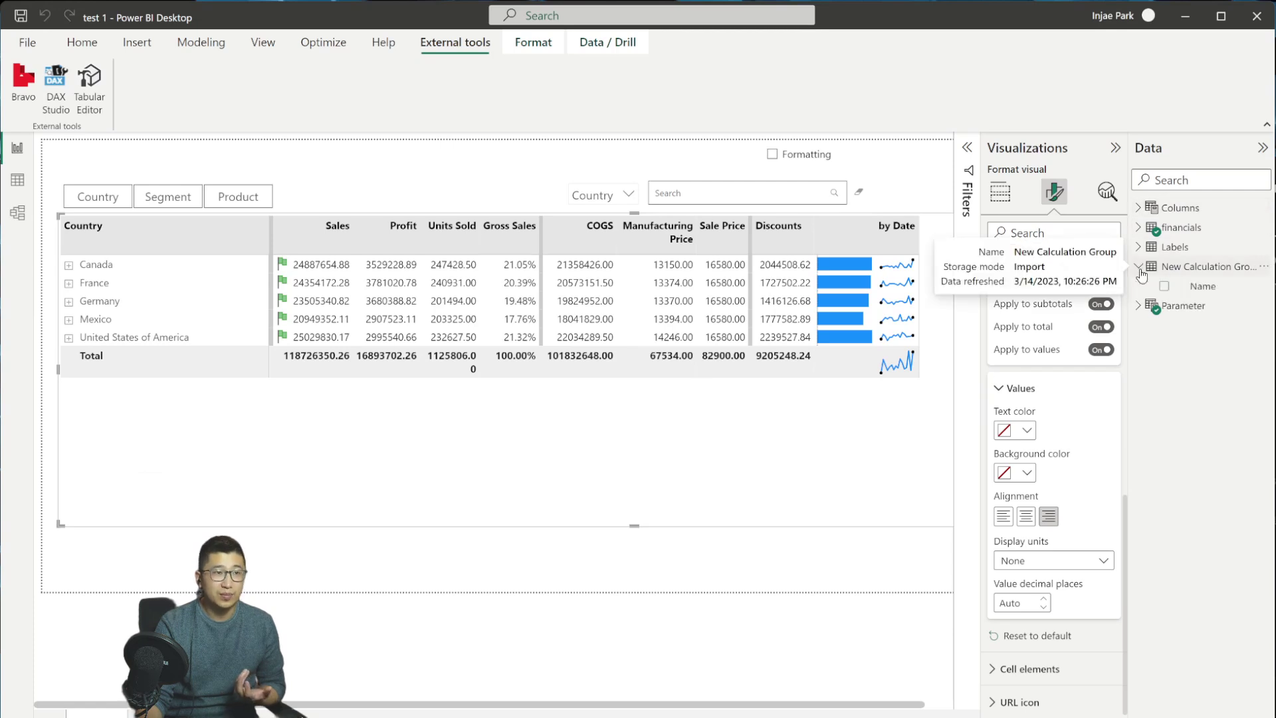
pyautogui.click(1195, 269)
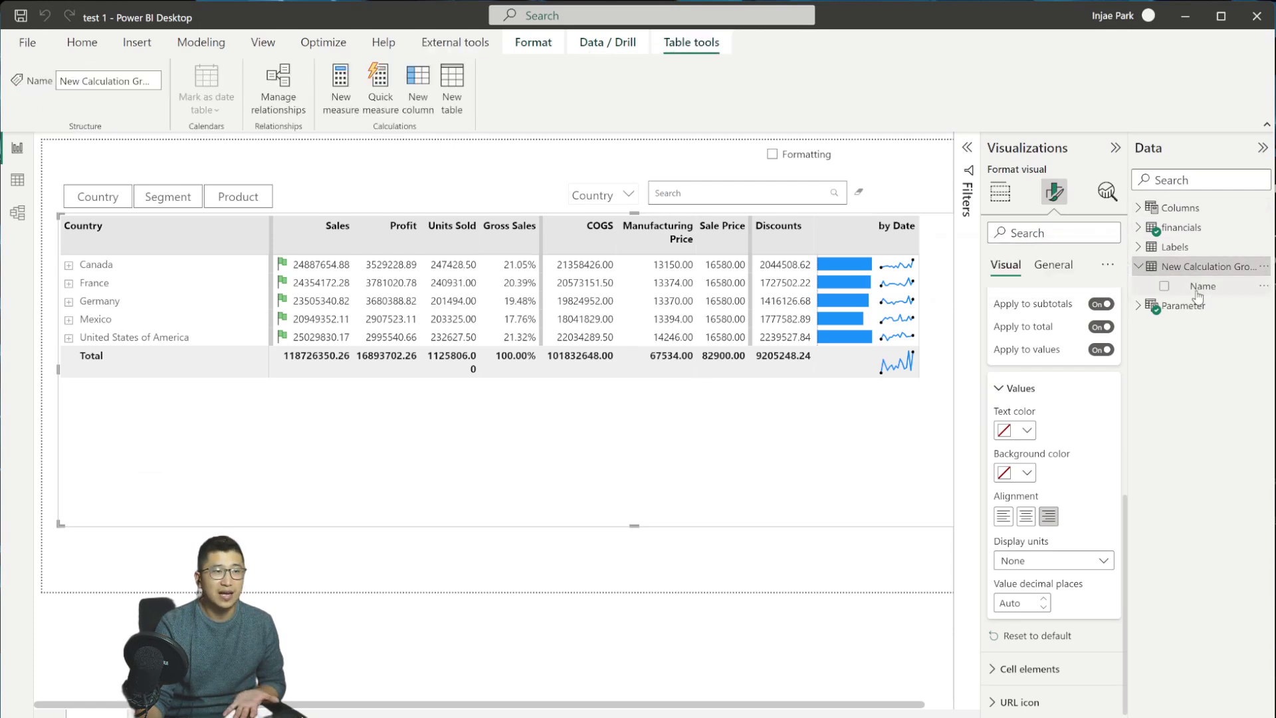
pyautogui.click(1218, 291)
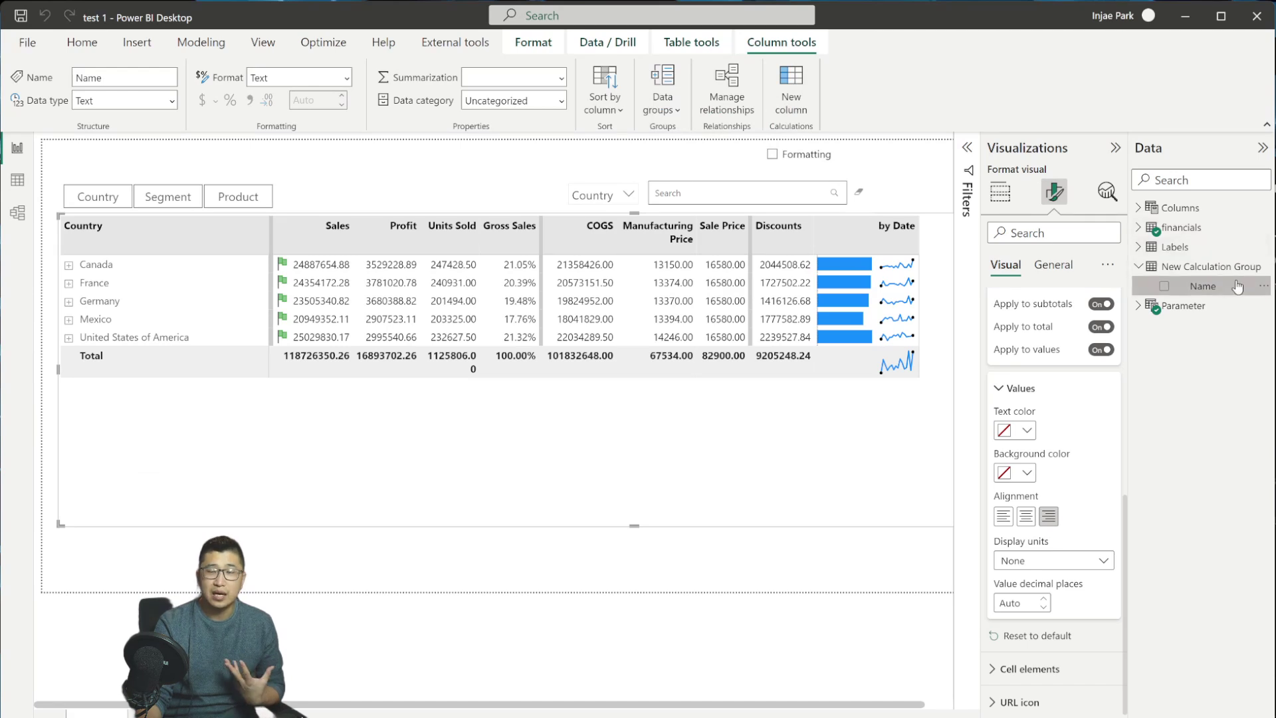
pyautogui.click(1139, 266)
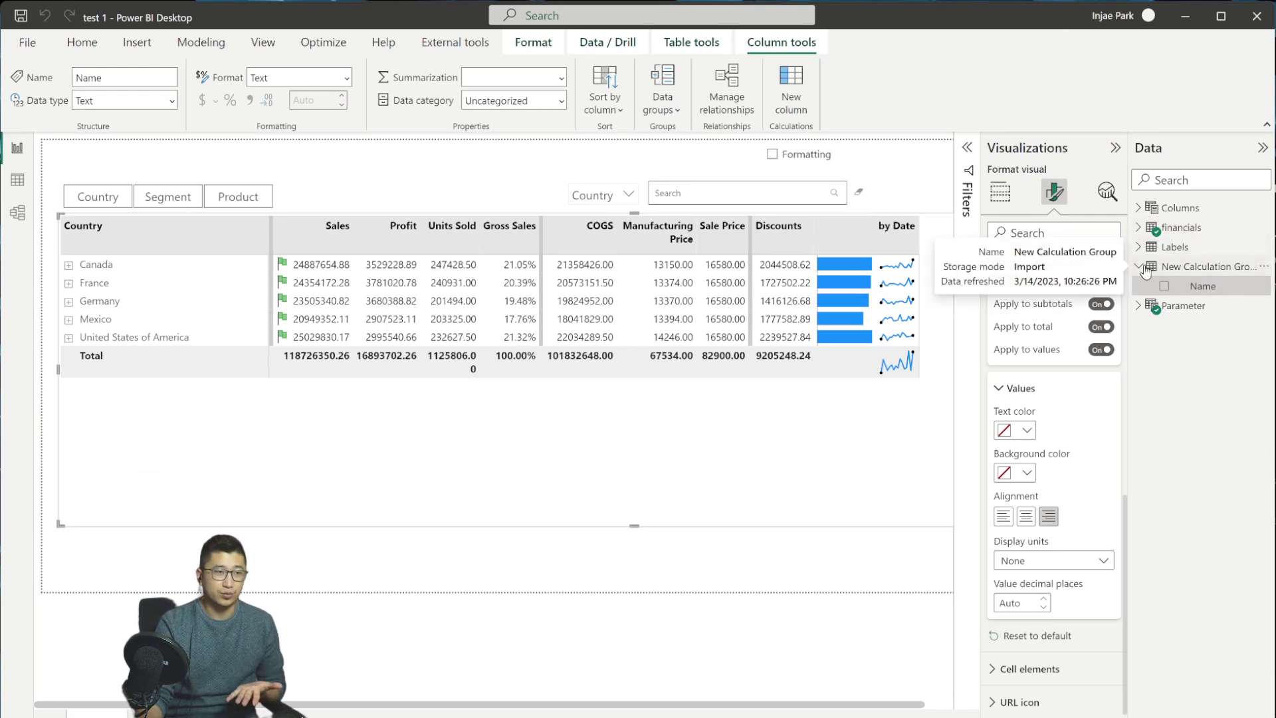
pyautogui.hotkey('alt', 'Tab')
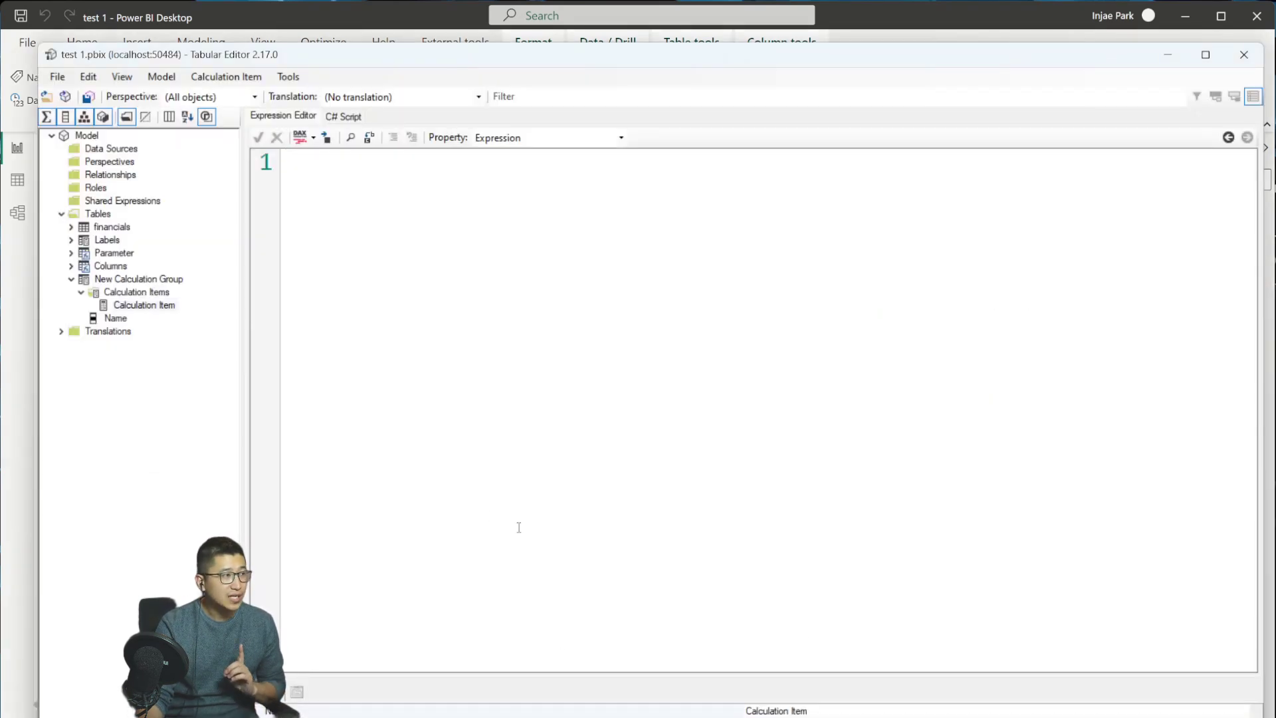
# Step: Open Labels > Formatting calculation item and highlight its SELECTEDMEASURE() expression
pyautogui.click(71, 280)
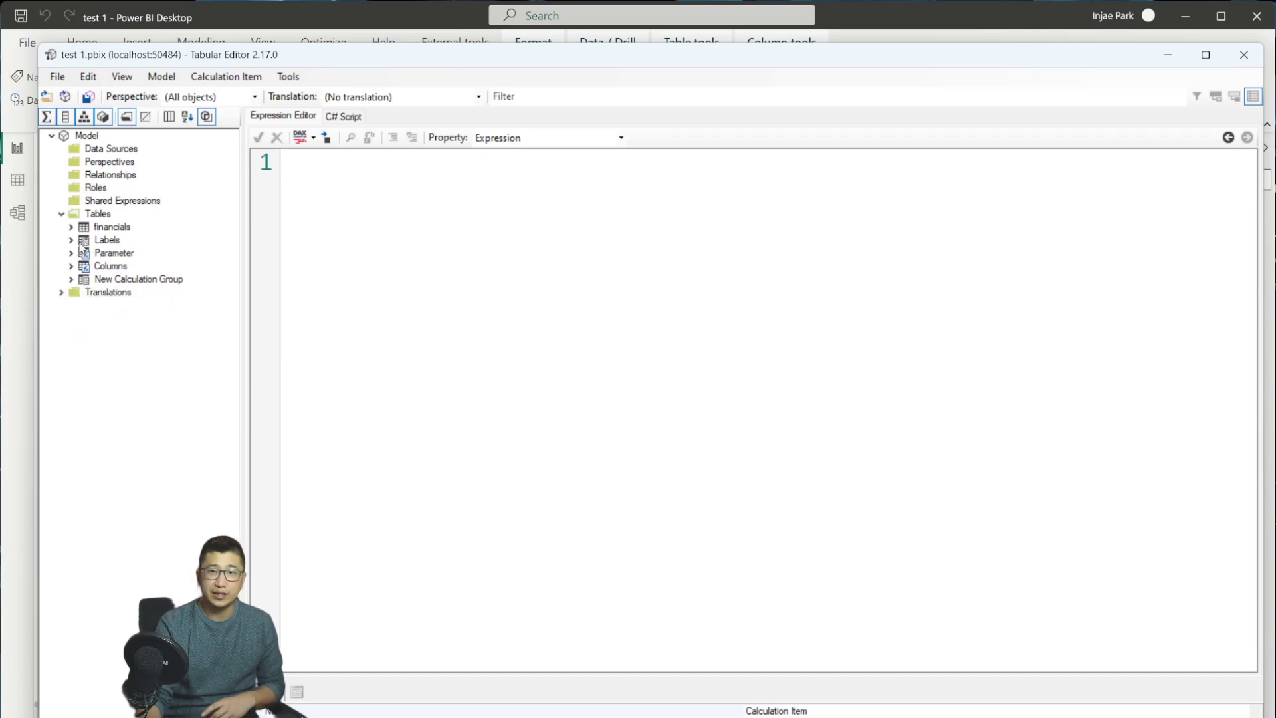
pyautogui.click(71, 239)
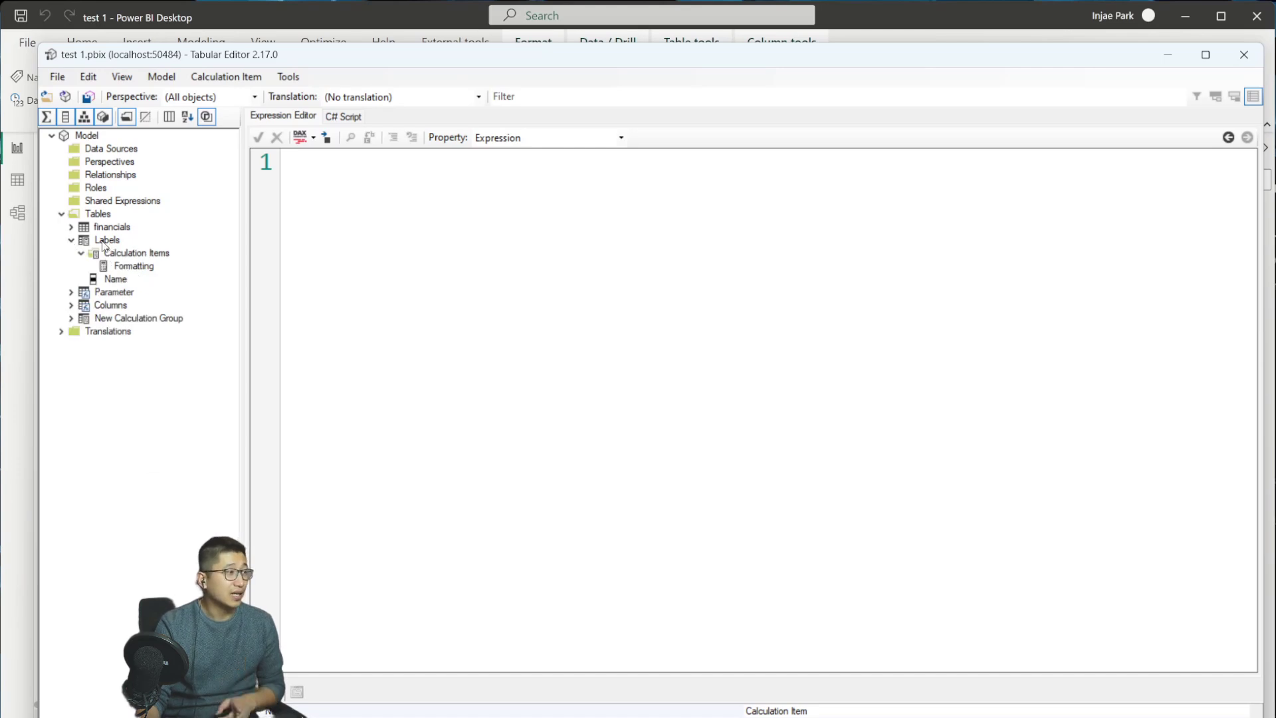
pyautogui.click(143, 267)
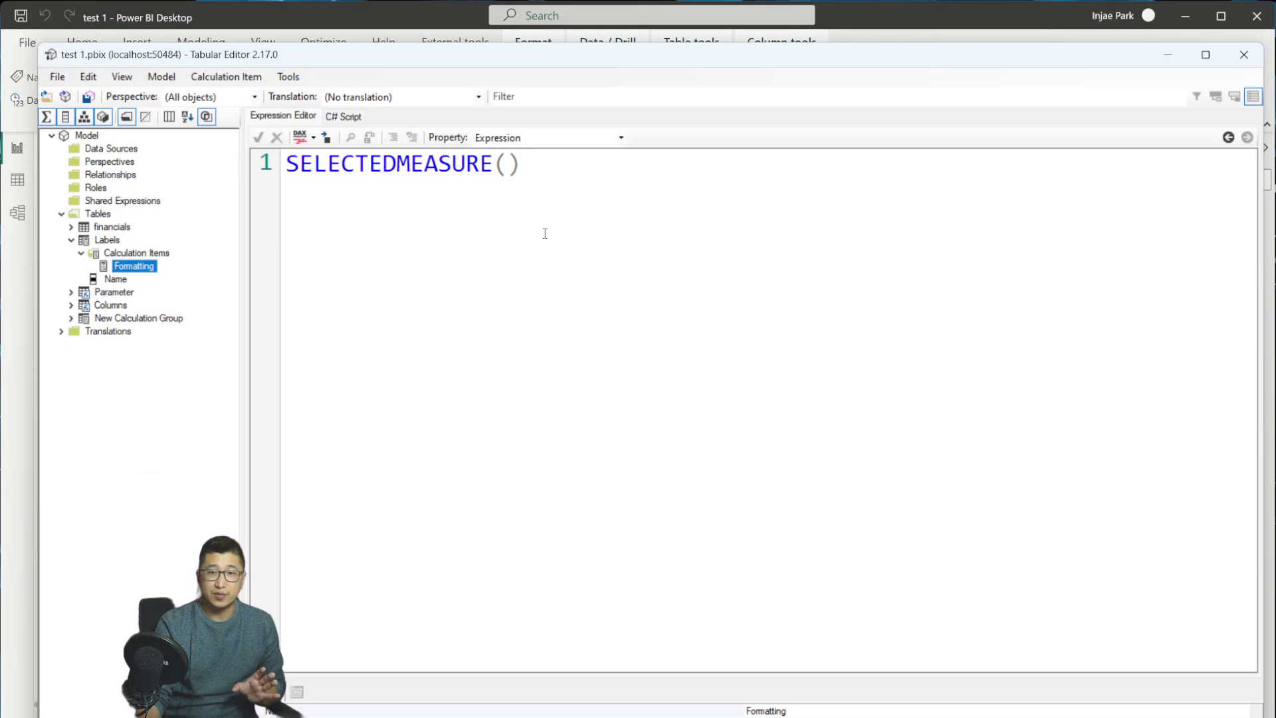
pyautogui.moveTo(628, 225); pyautogui.dragTo(274, 202)
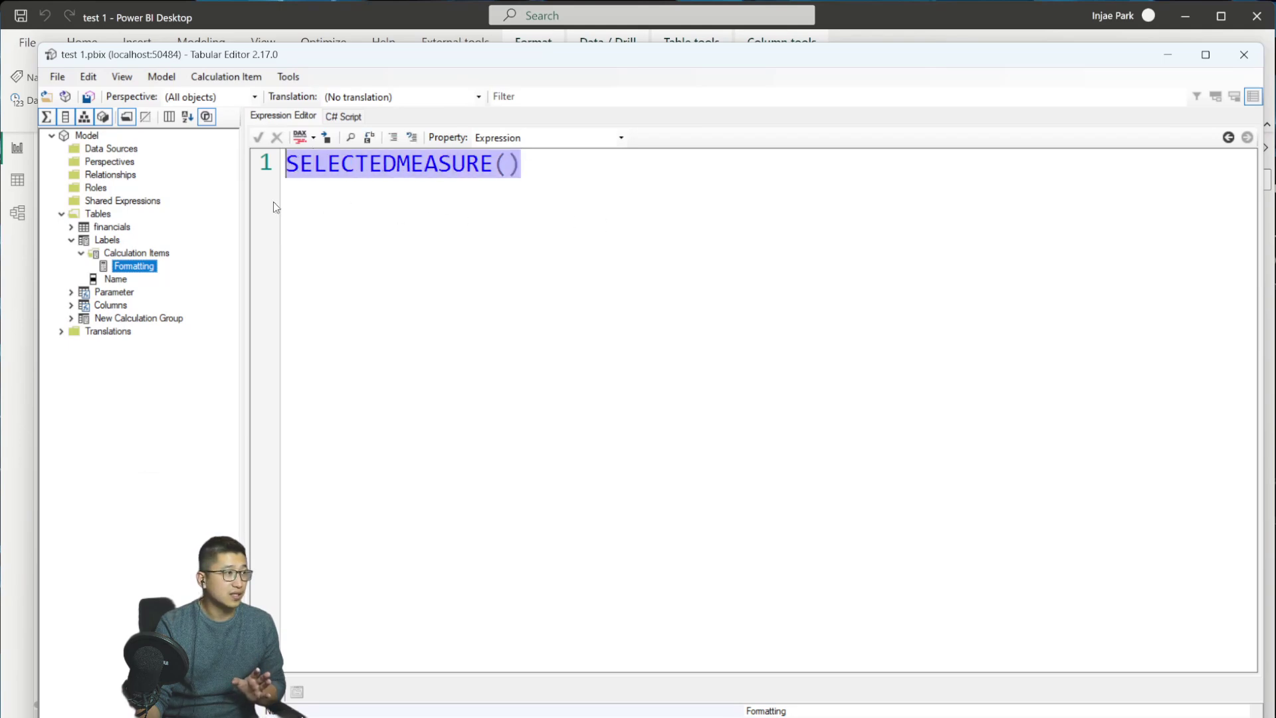
pyautogui.click(422, 238)
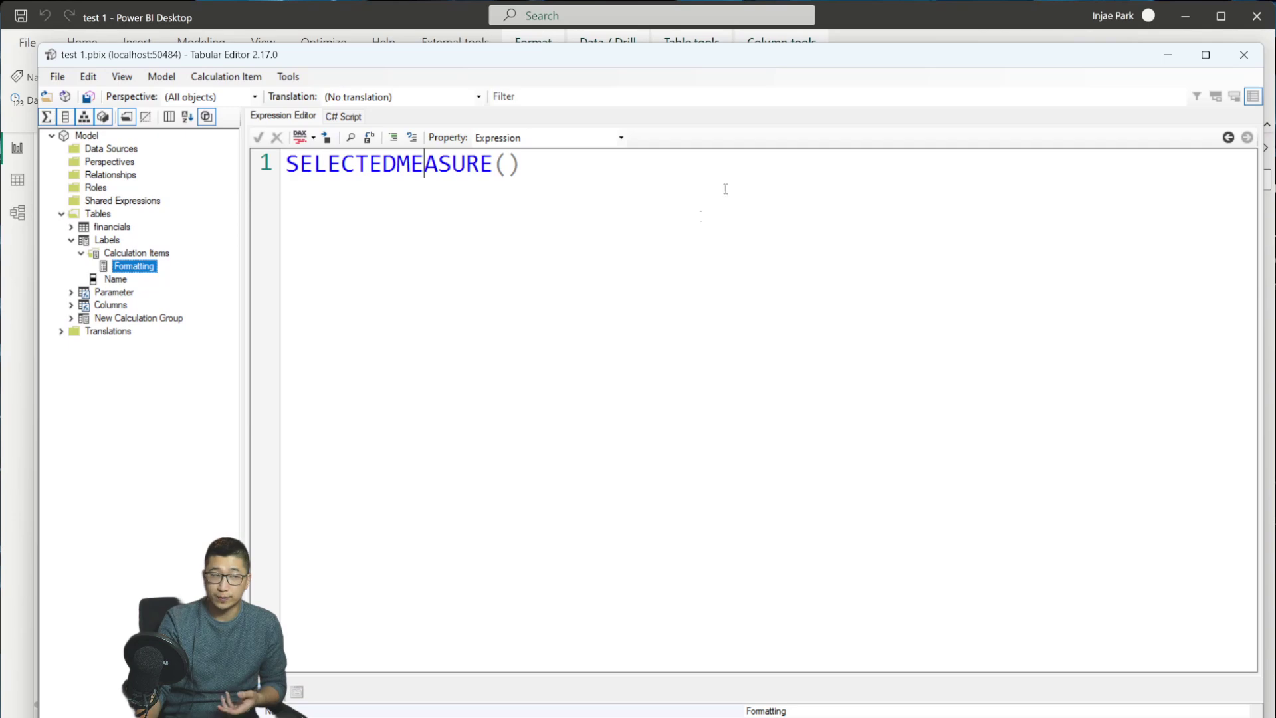
# Step: Switch the Formatting item's displayed property to Format String Expression
pyautogui.click(590, 141)
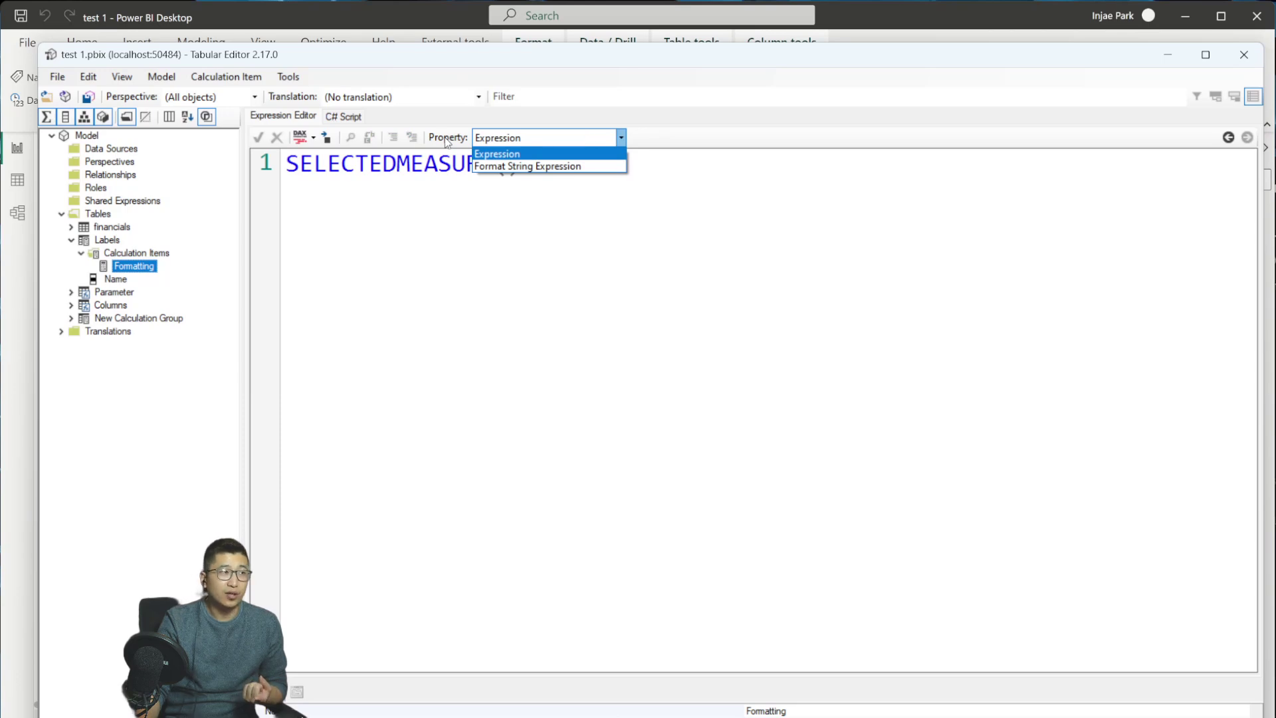
pyautogui.click(521, 167)
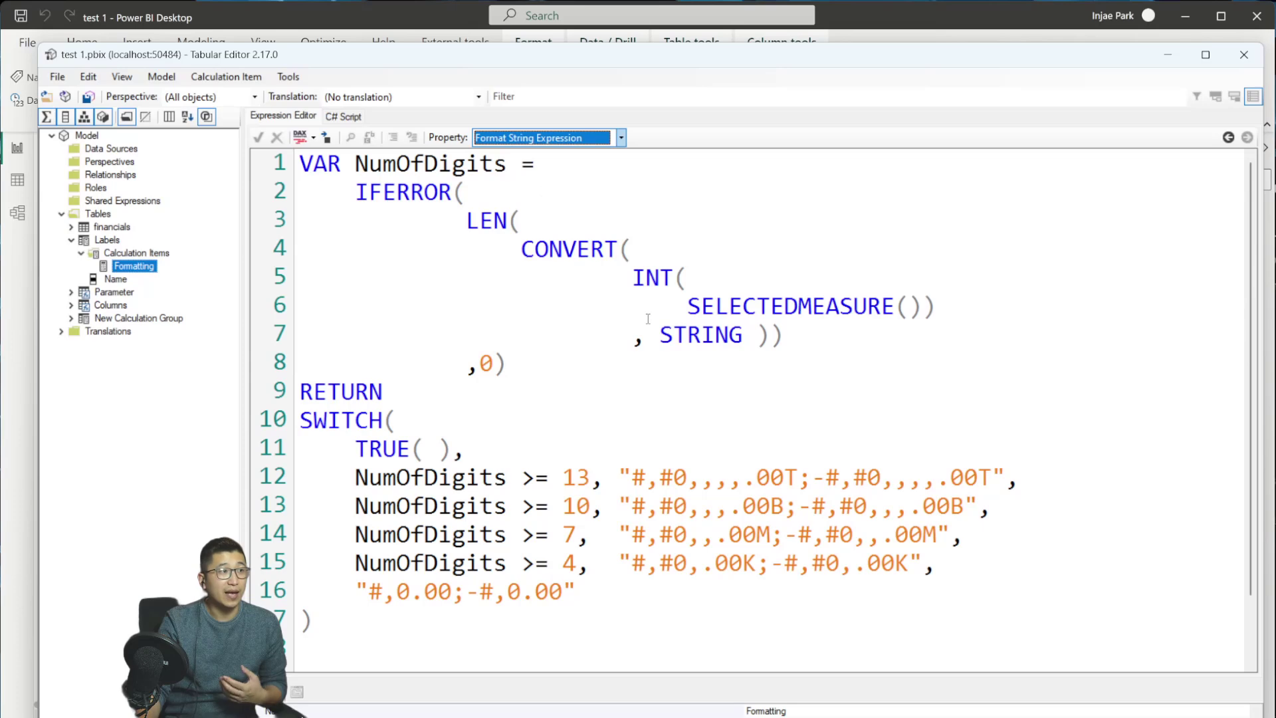
pyautogui.click(620, 637)
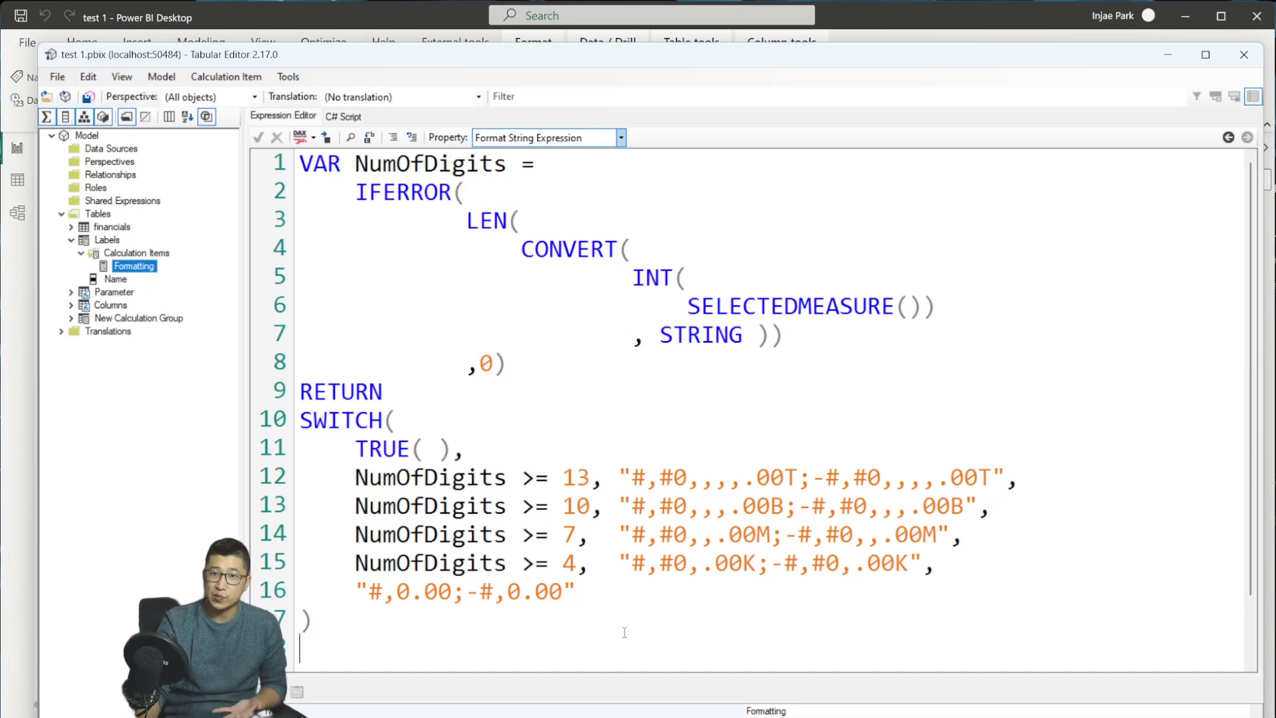
# Step: Walk through the NumOfDigits code: SELECTEDMEASURE, INT, CONVERT, LEN, IFERROR and fallback 0
pyautogui.moveTo(687, 305); pyautogui.dragTo(918, 312)
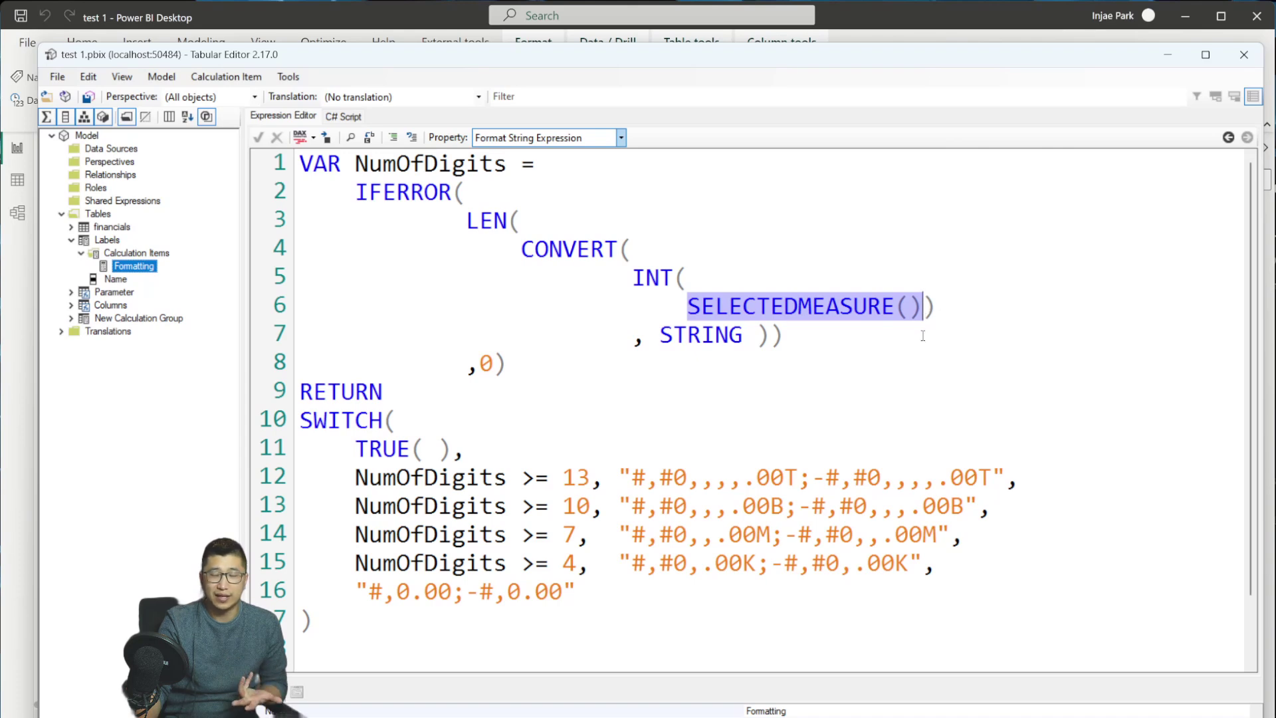
pyautogui.click(924, 331)
pyautogui.moveTo(634, 276); pyautogui.dragTo(691, 277)
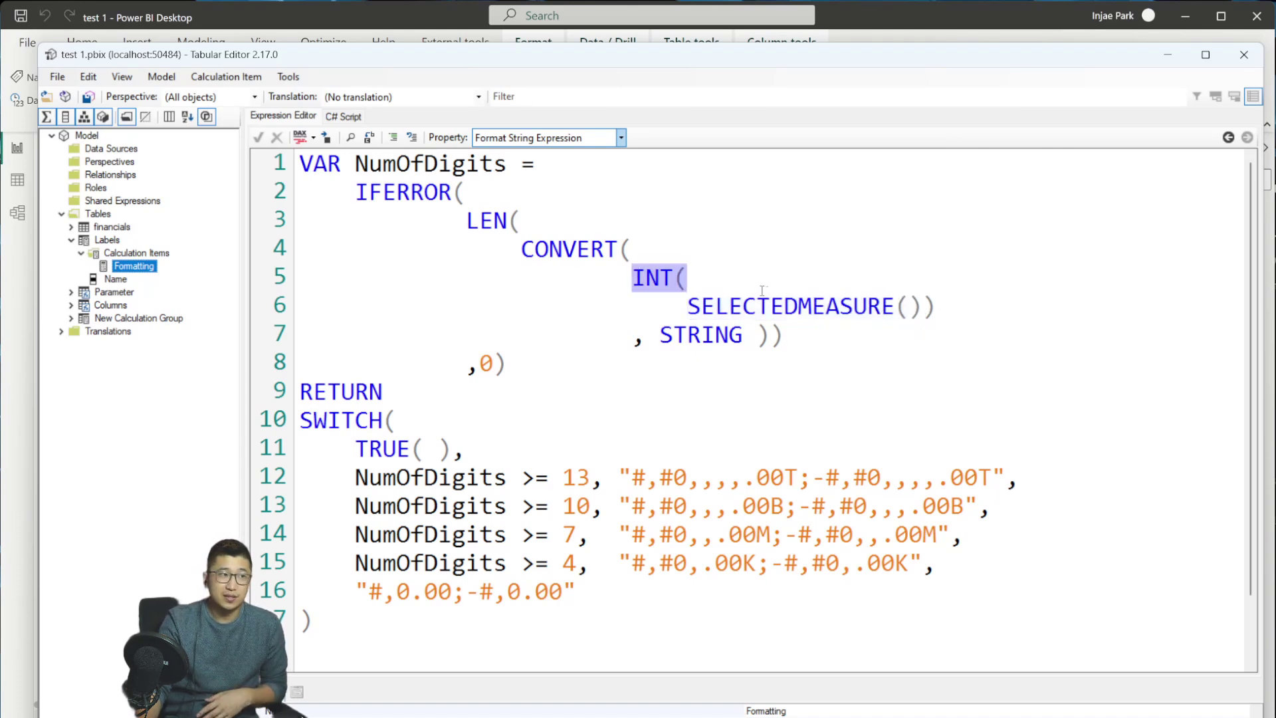
pyautogui.click(698, 278)
pyautogui.moveTo(522, 249); pyautogui.dragTo(757, 335)
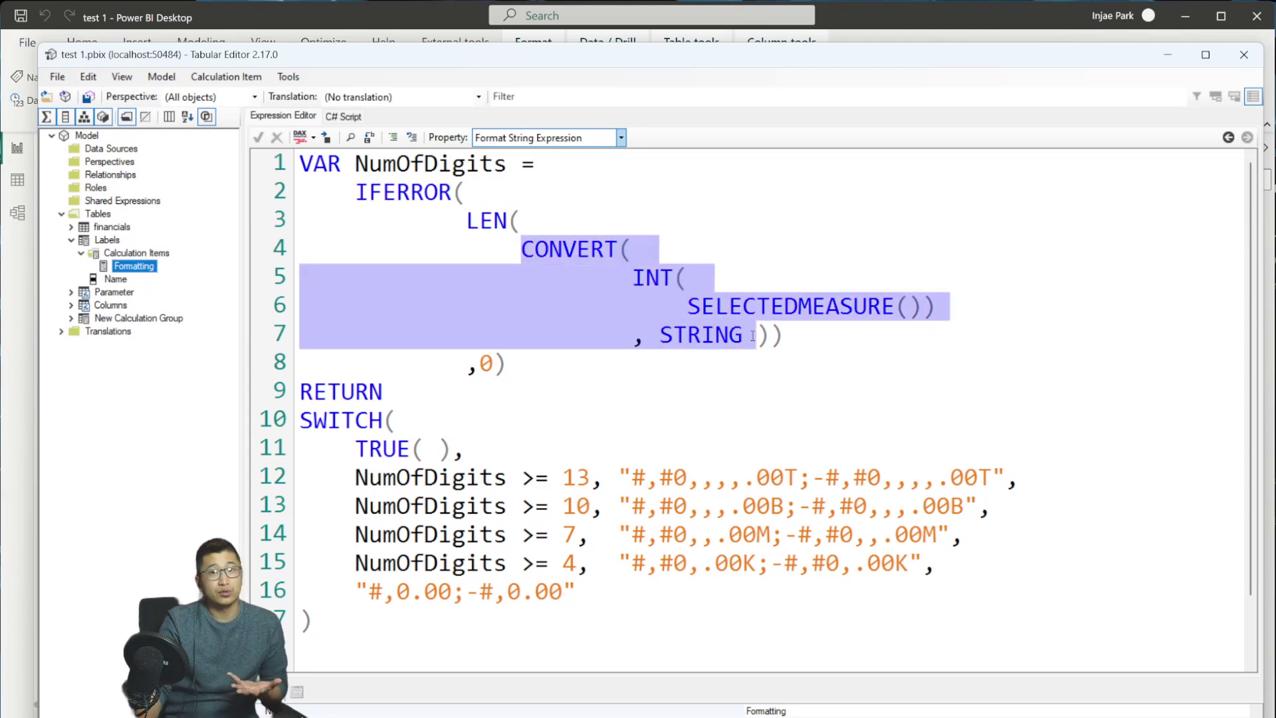
pyautogui.moveTo(464, 220); pyautogui.dragTo(521, 221)
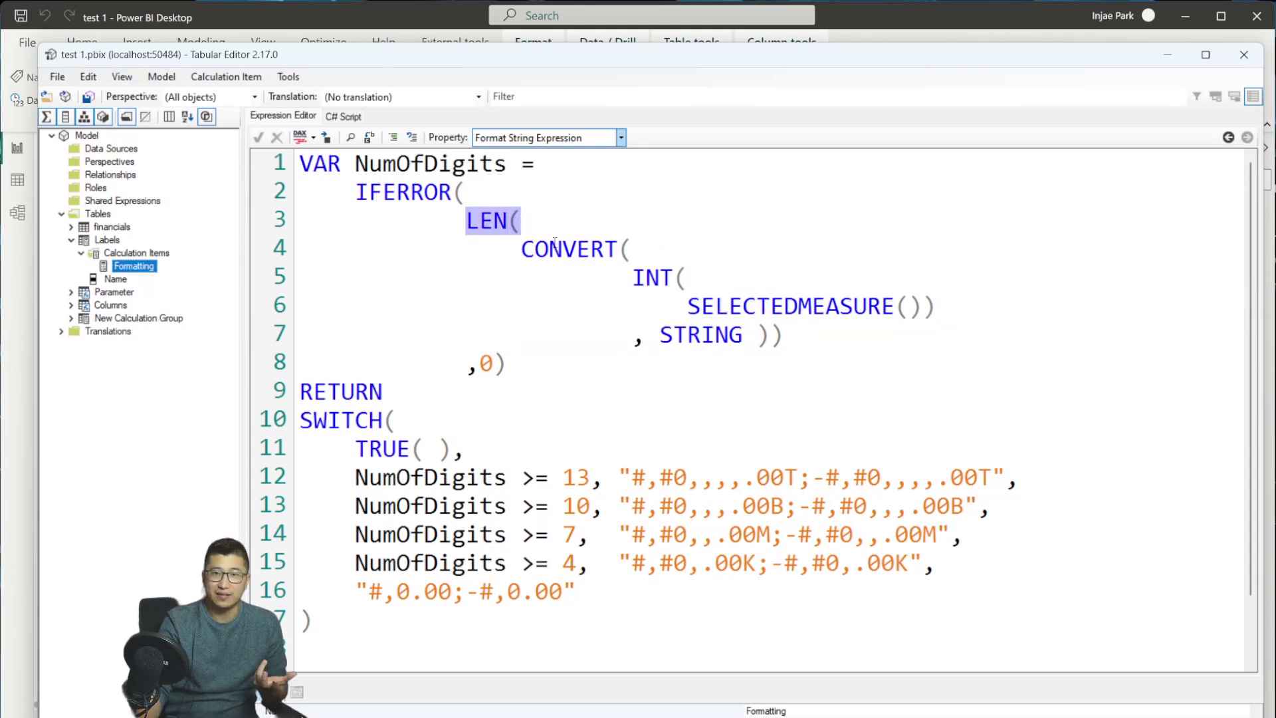
pyautogui.moveTo(355, 192); pyautogui.dragTo(465, 192)
pyautogui.moveTo(494, 363); pyautogui.dragTo(480, 364)
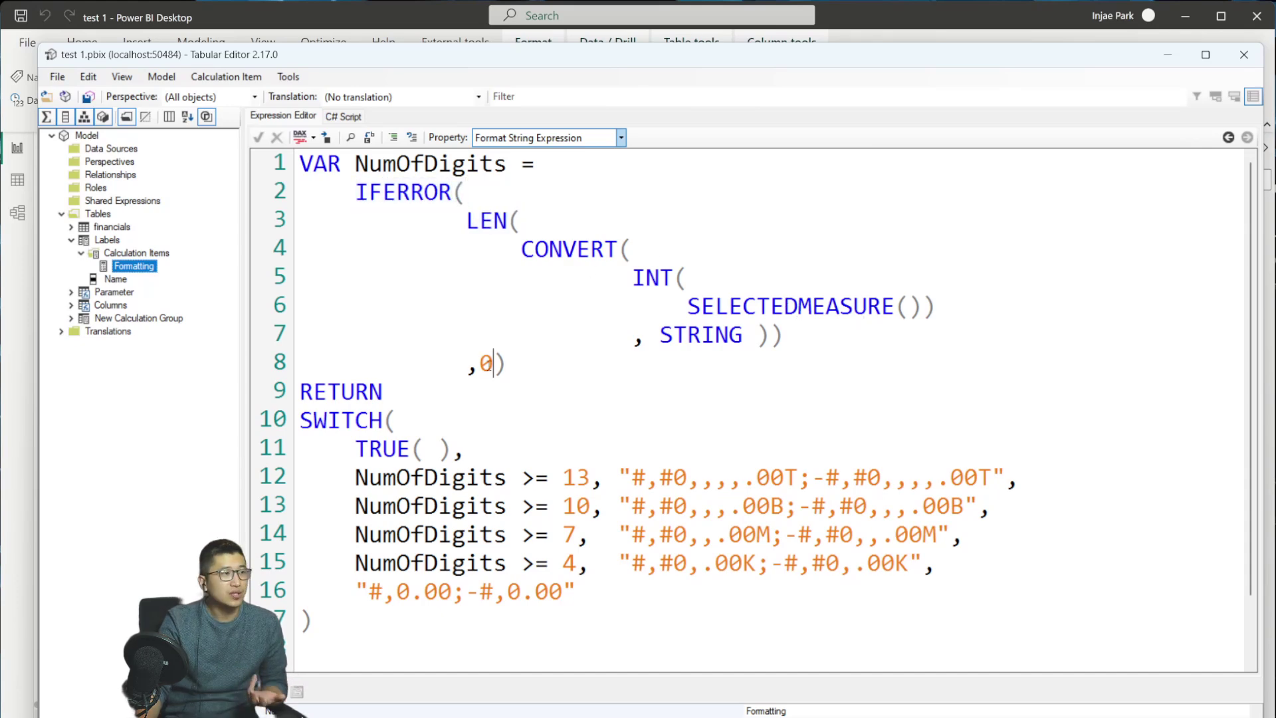
pyautogui.click(514, 388)
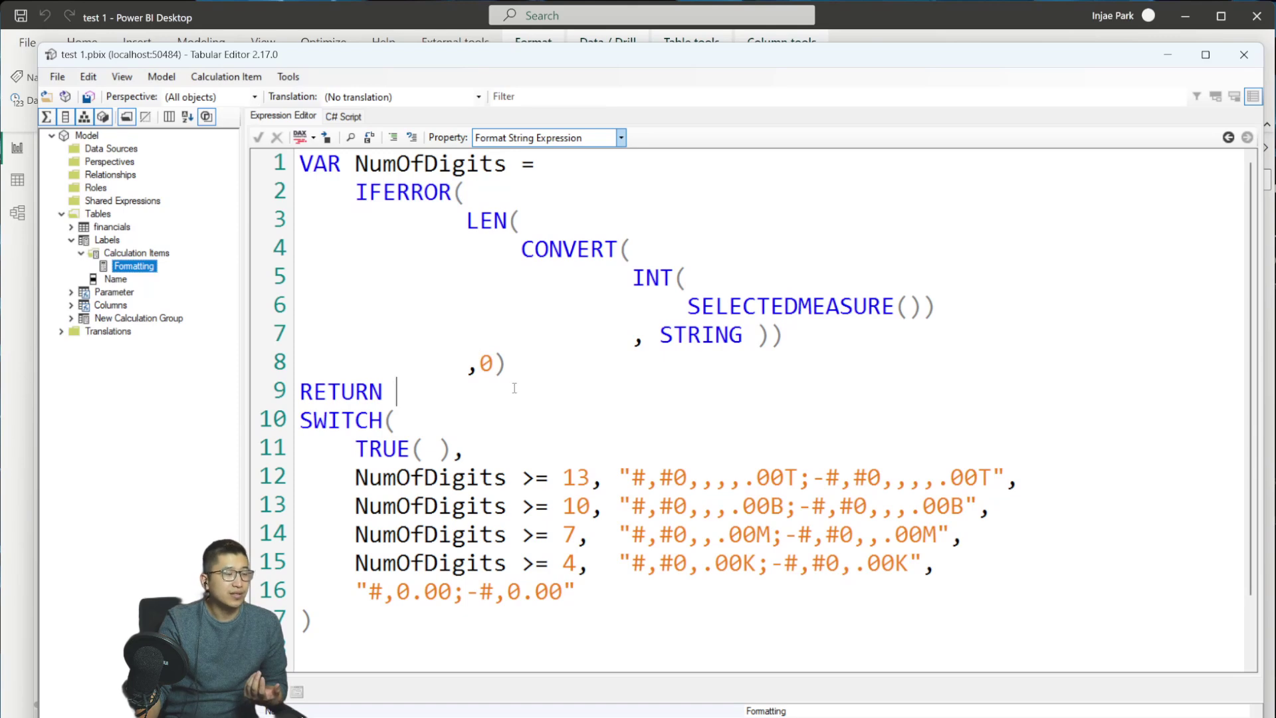
pyautogui.write('10000000')
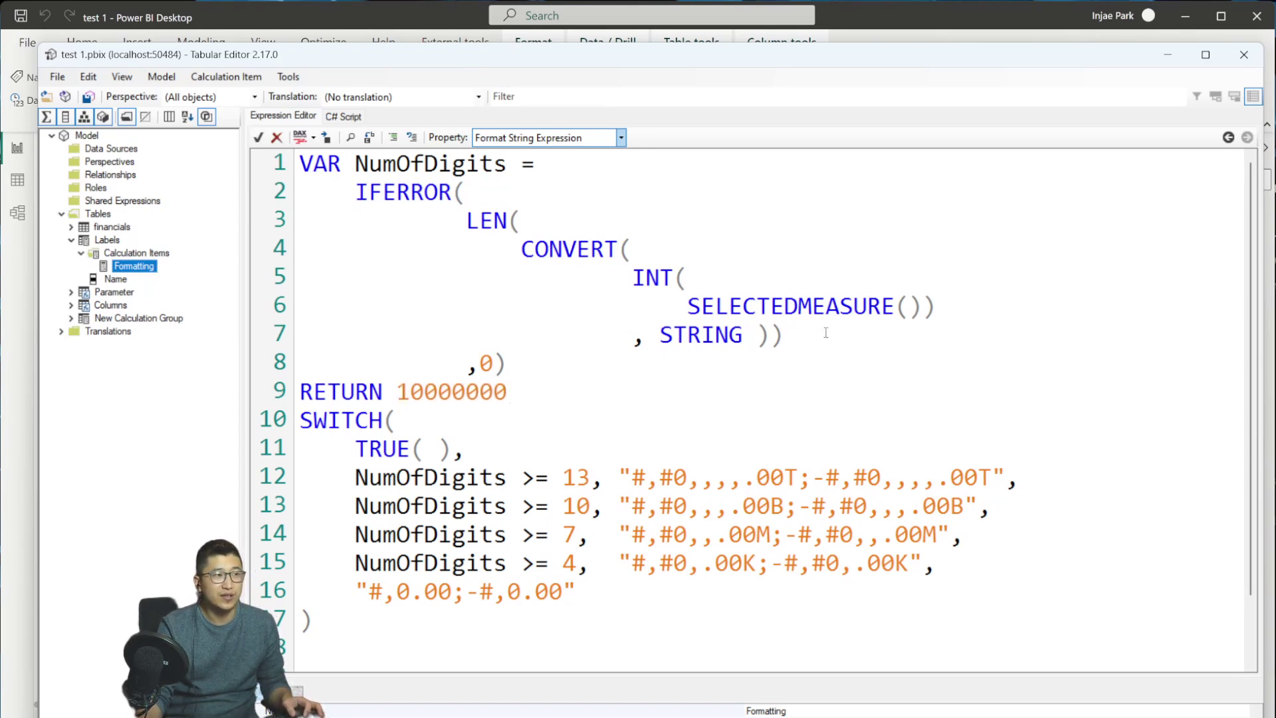
pyautogui.press('Left')
pyautogui.press('Left')
pyautogui.press('Left')
pyautogui.press('Left')
pyautogui.press('Left')
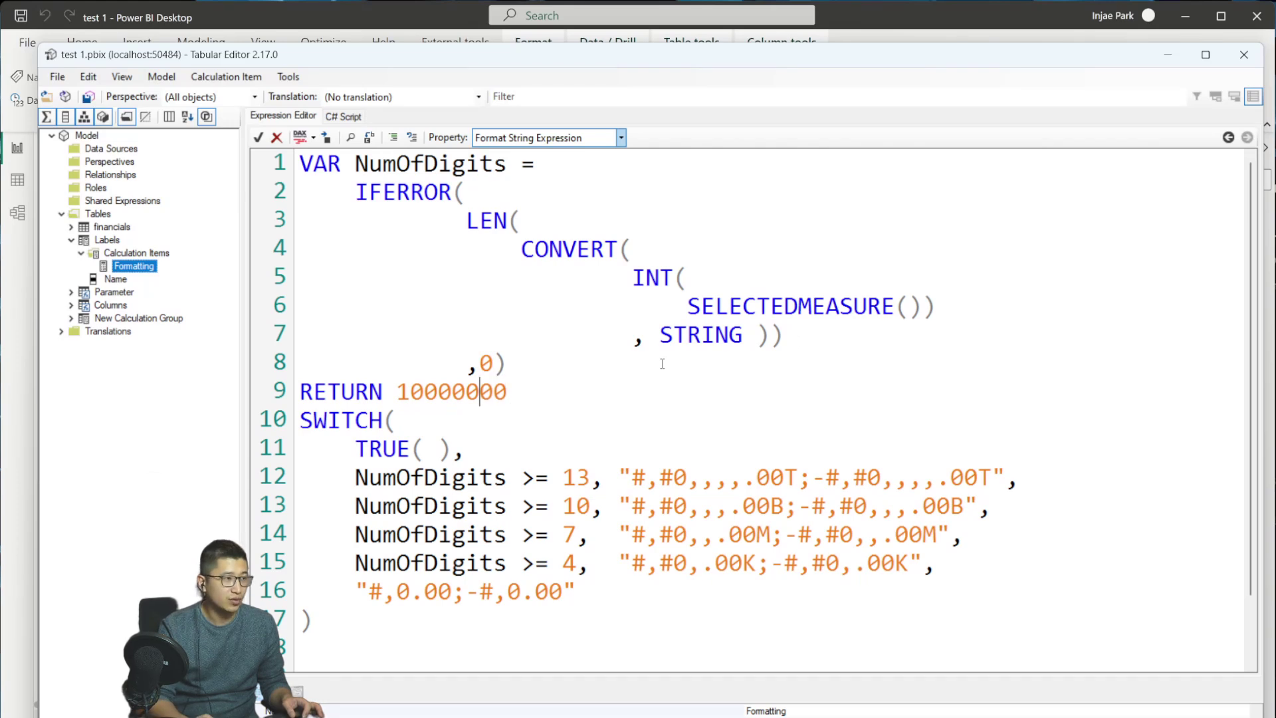
pyautogui.press('Left')
pyautogui.press('Left')
pyautogui.press('Left')
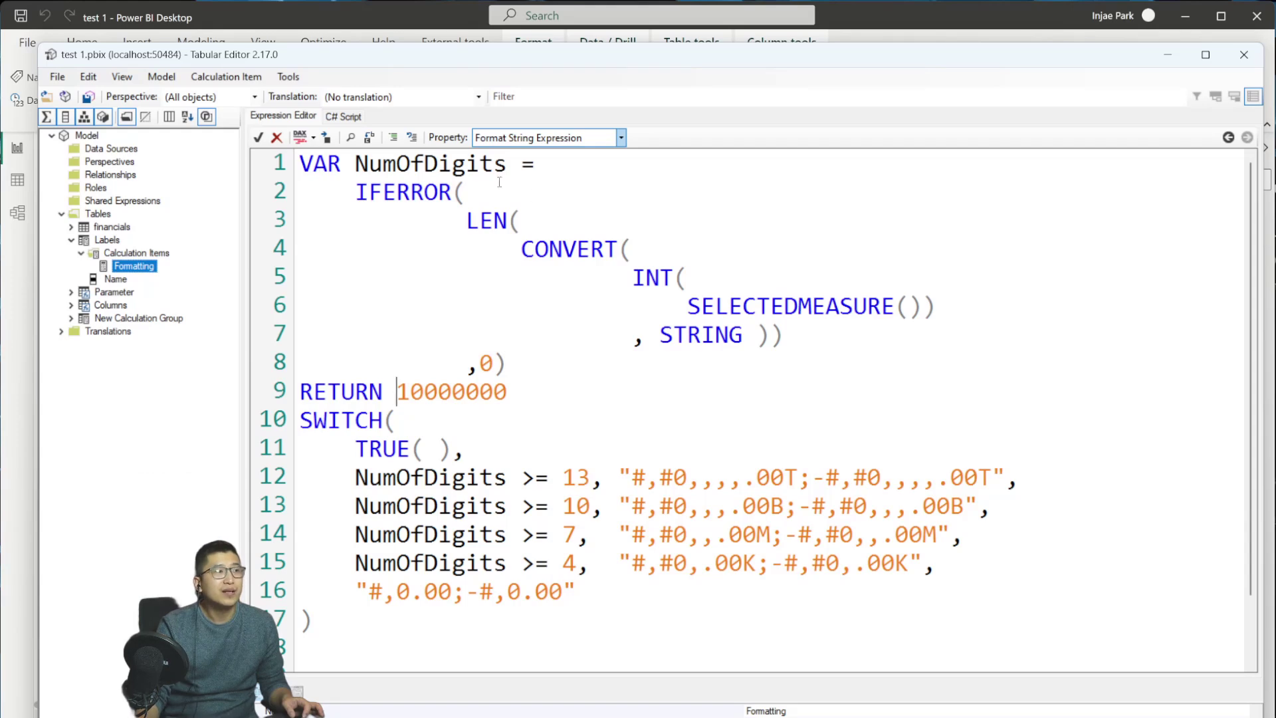
pyautogui.doubleClick(472, 390)
pyautogui.press('BackSpace')
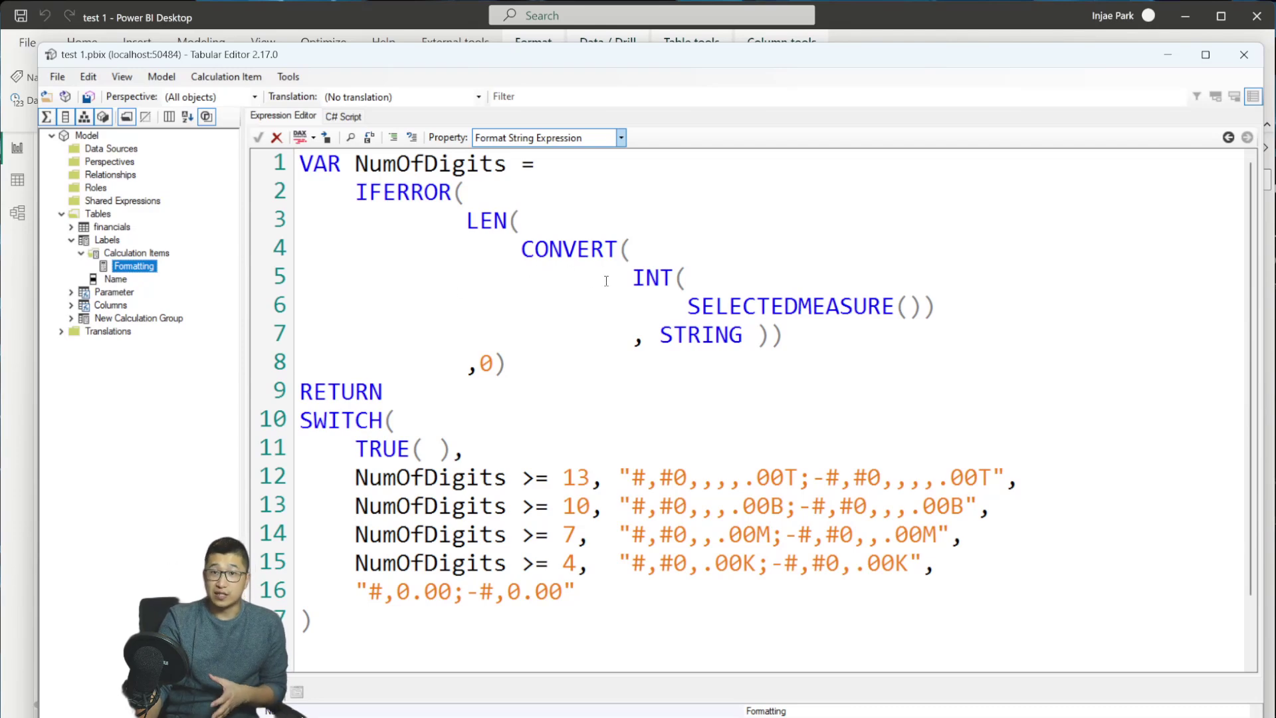
pyautogui.doubleClick(566, 476)
pyautogui.hotkey('shift', 'Left')
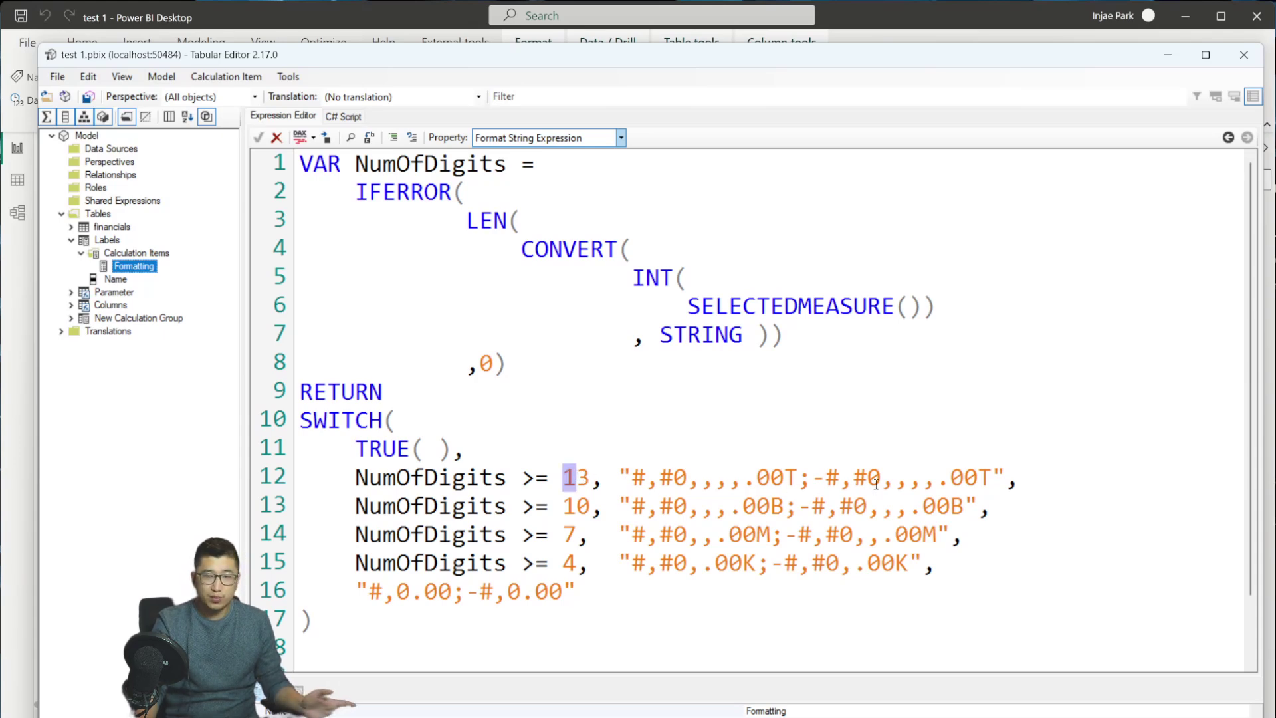
# Step: Review the SWITCH tiers: 13-digit T, 10-digit B, 7-digit M, 4-digit K, two-decimal default
pyautogui.click(997, 479)
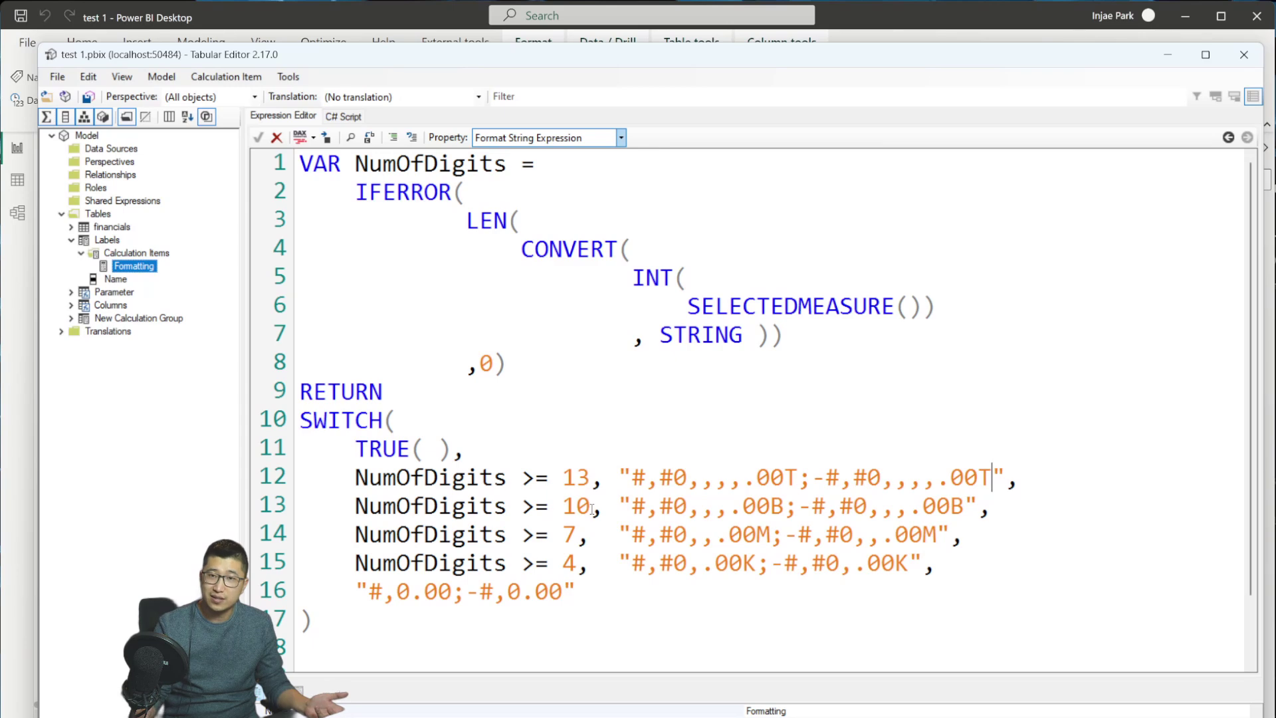
pyautogui.moveTo(569, 505); pyautogui.dragTo(592, 505)
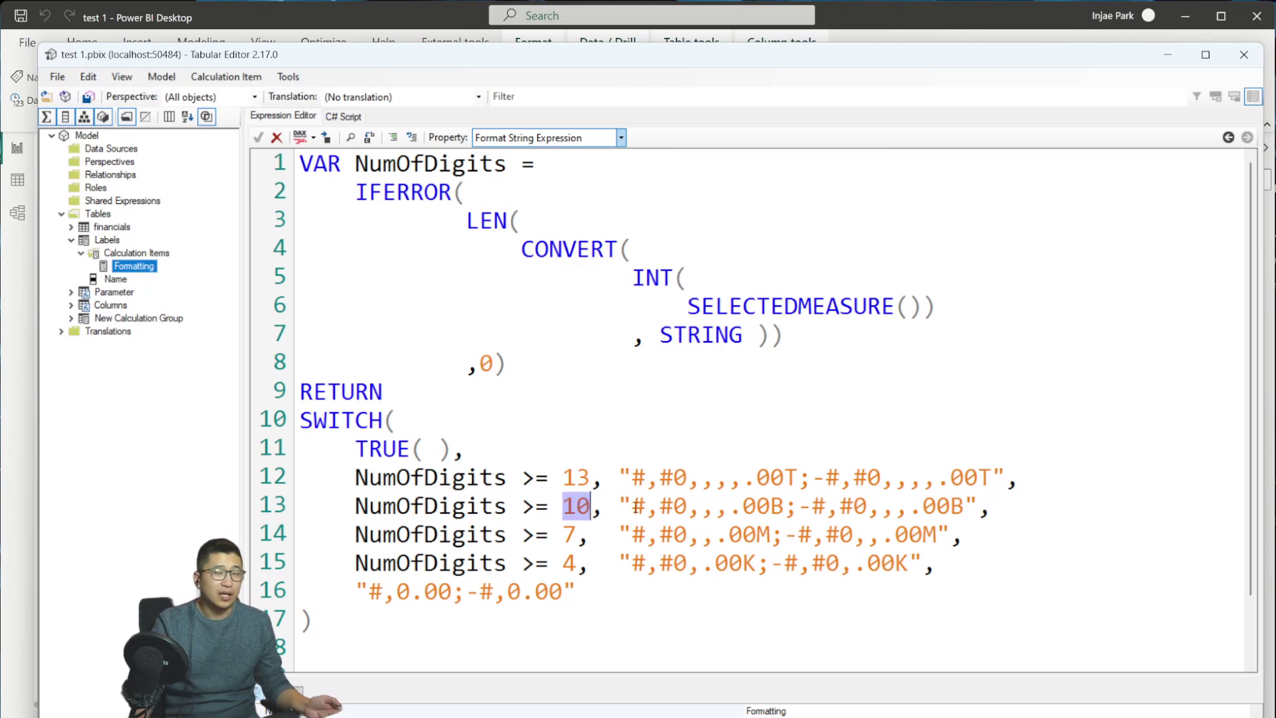
pyautogui.moveTo(966, 506); pyautogui.dragTo(957, 506)
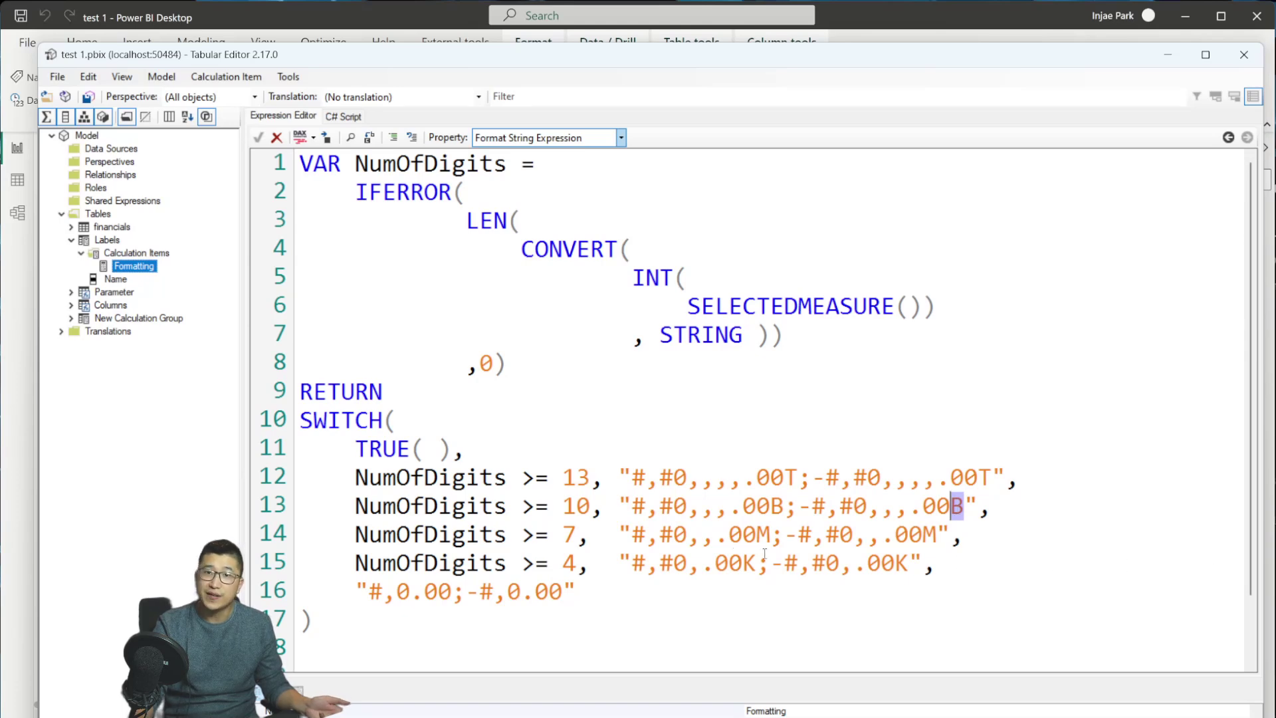
pyautogui.click(562, 534)
pyautogui.click(936, 534)
pyautogui.click(575, 563)
pyautogui.click(909, 564)
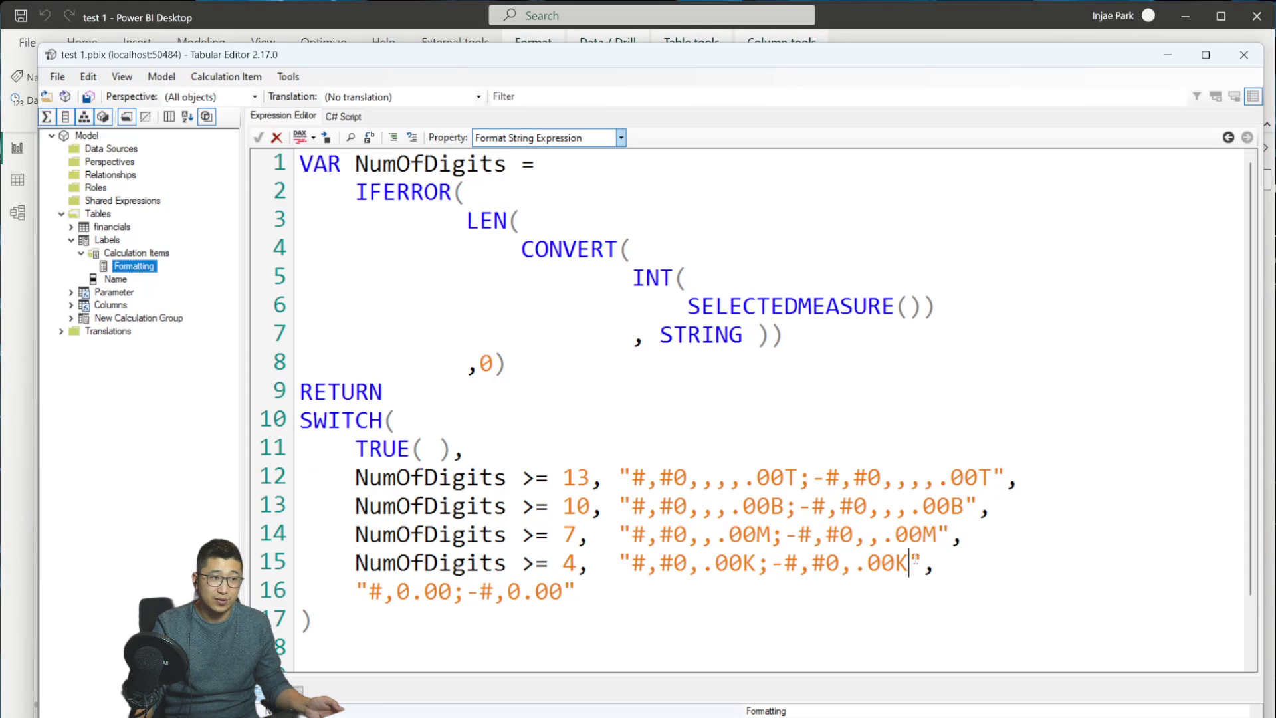
pyautogui.moveTo(575, 591); pyautogui.dragTo(366, 600)
pyautogui.click(809, 590)
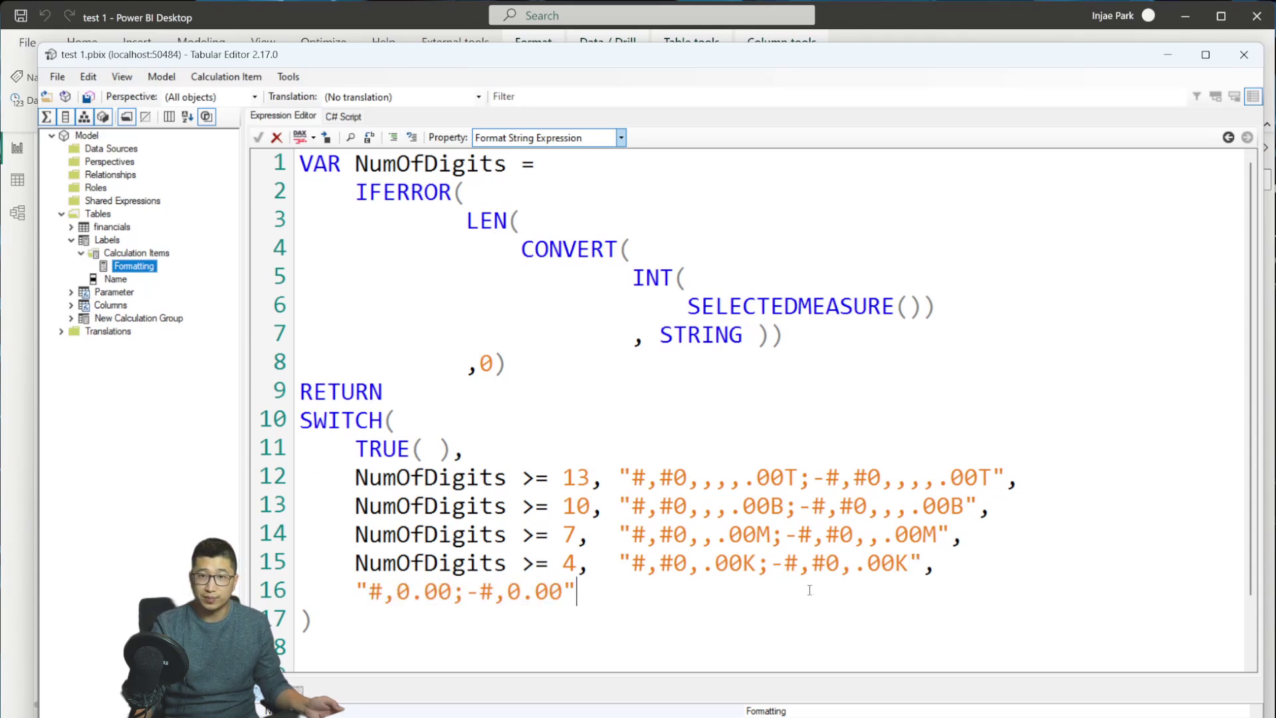
pyautogui.moveTo(619, 477); pyautogui.dragTo(1019, 473)
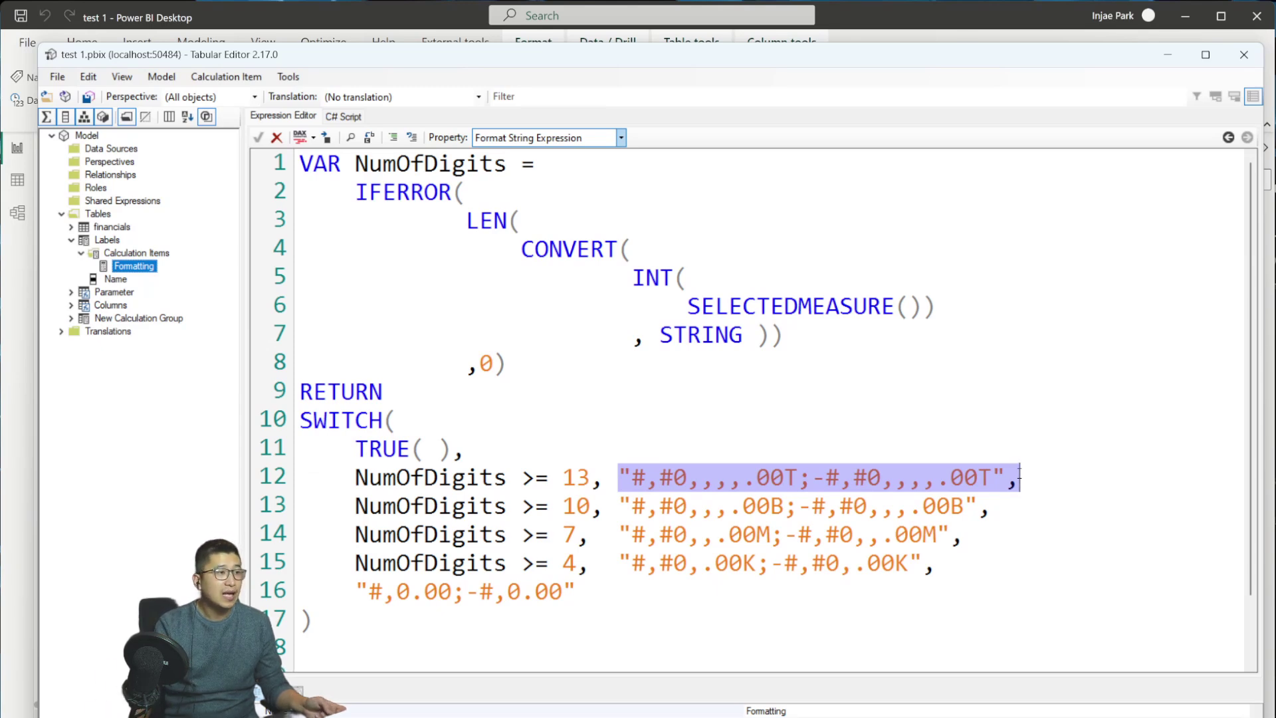
# Step: Delete the empty trailing line at the end of the format string expression
pyautogui.scroll(-1, 979, 504)
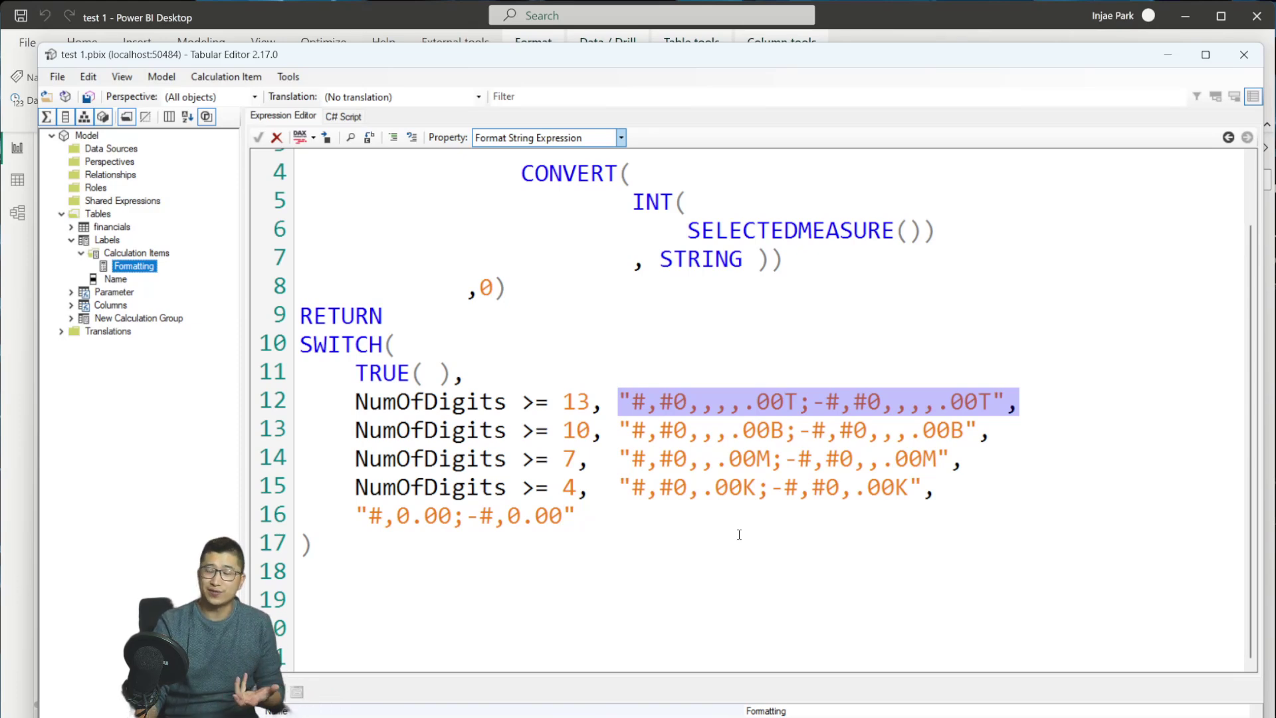
pyautogui.click(699, 592)
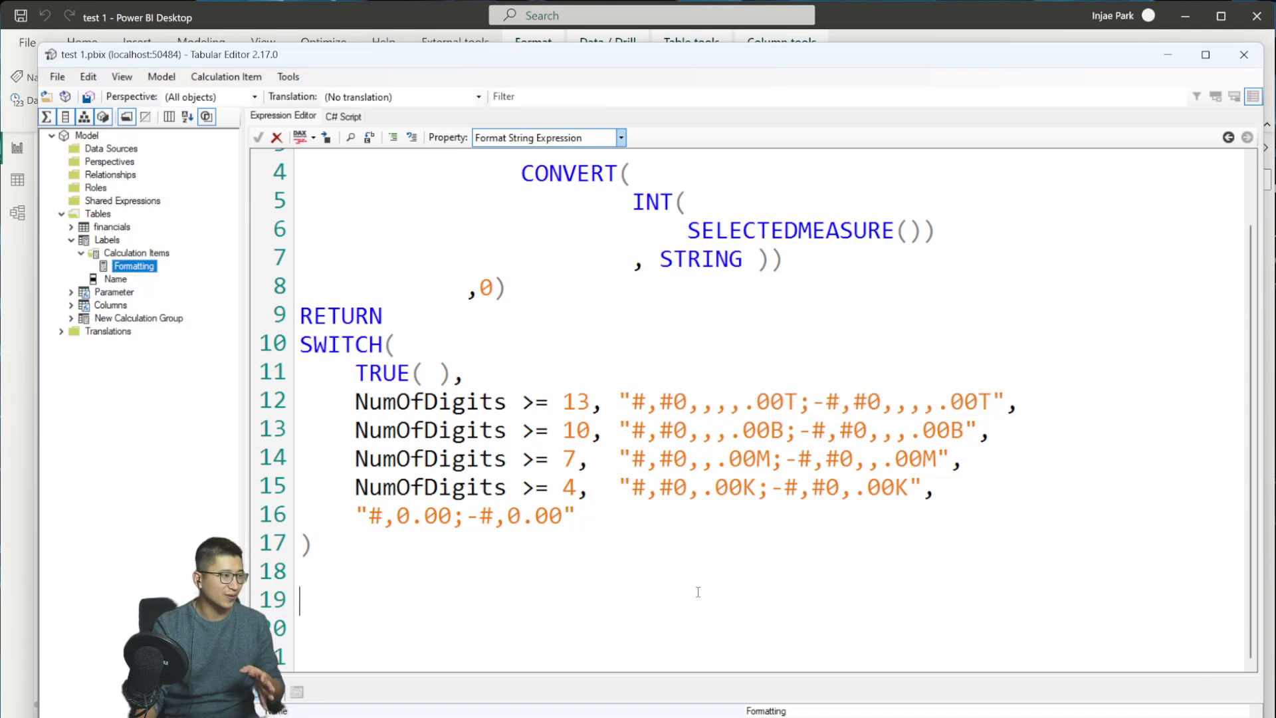
pyautogui.press('BackSpace')
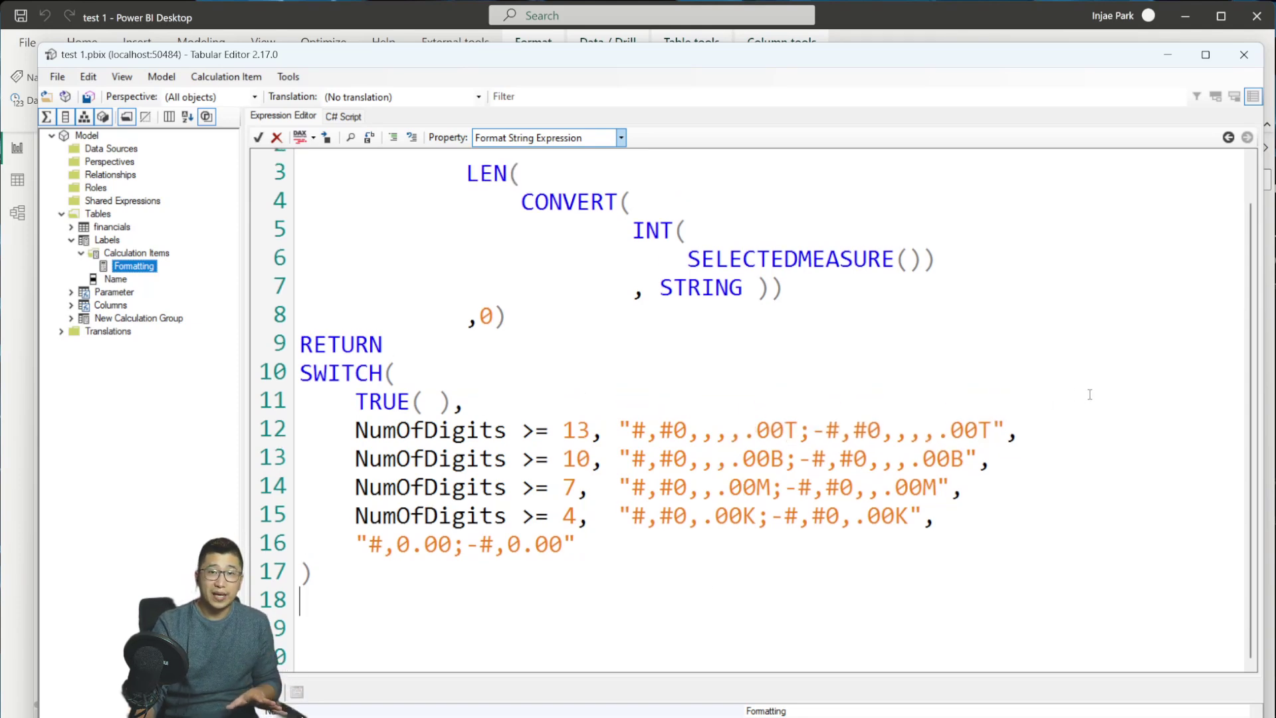
# Step: In Power BI, tick Formatting in the slicer and expand Labels in the Data pane
pyautogui.click(1007, 34)
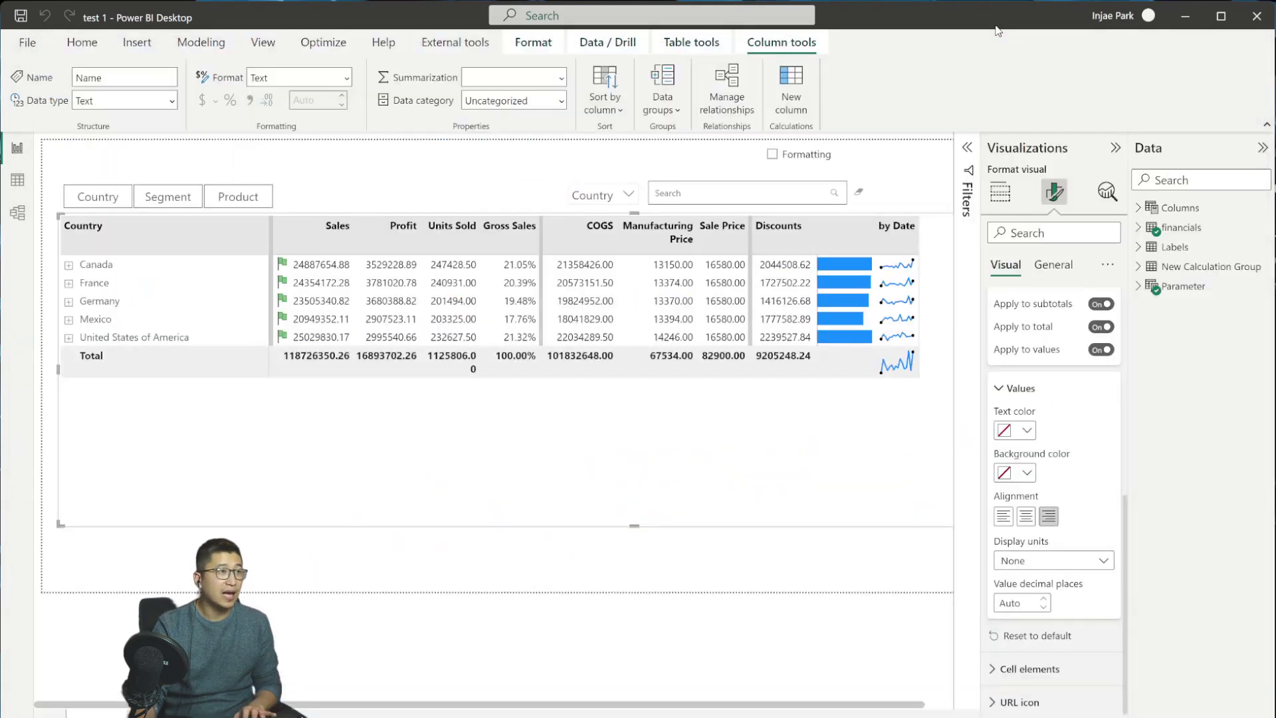
pyautogui.click(852, 162)
pyautogui.click(1000, 192)
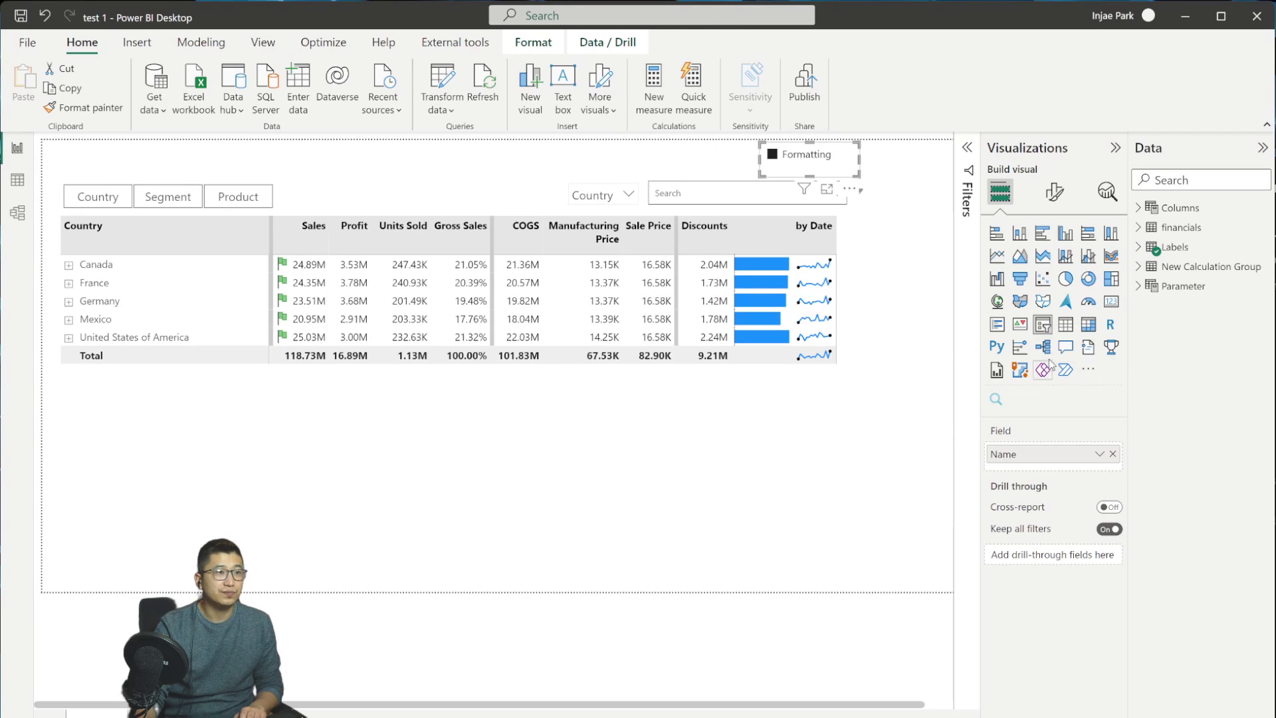
pyautogui.click(1140, 247)
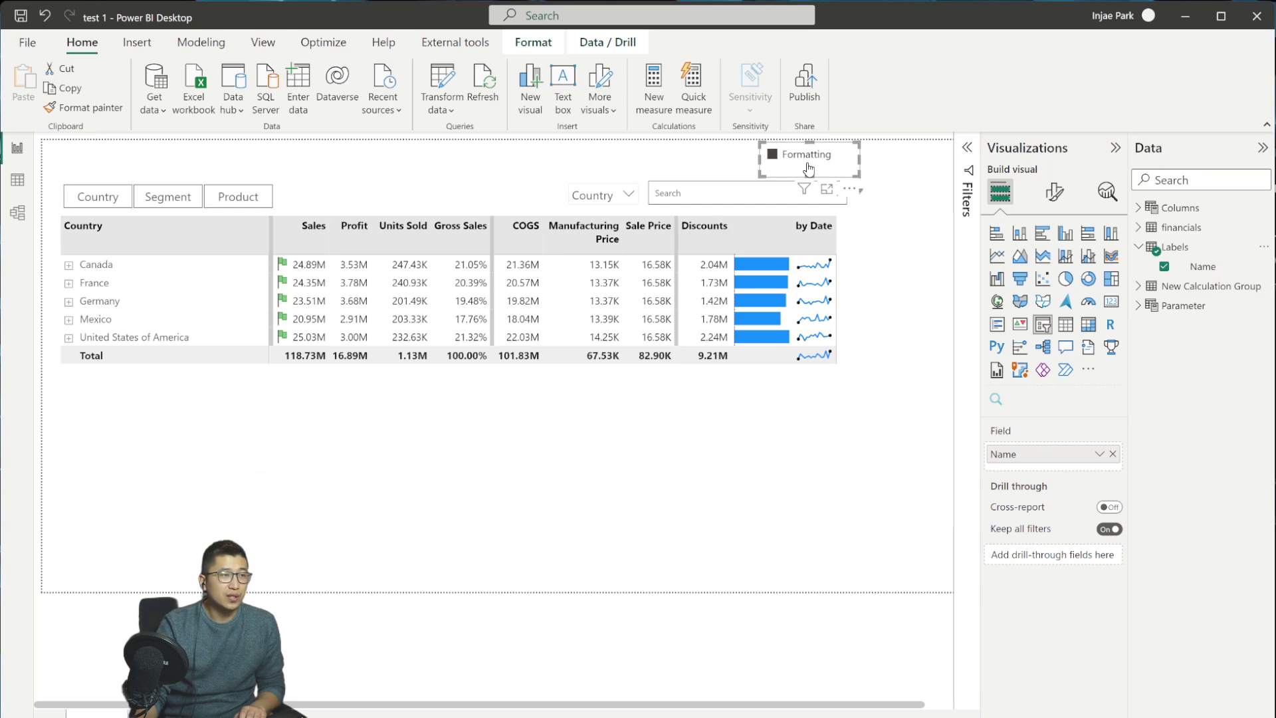
pyautogui.hotkey('alt', 'Tab')
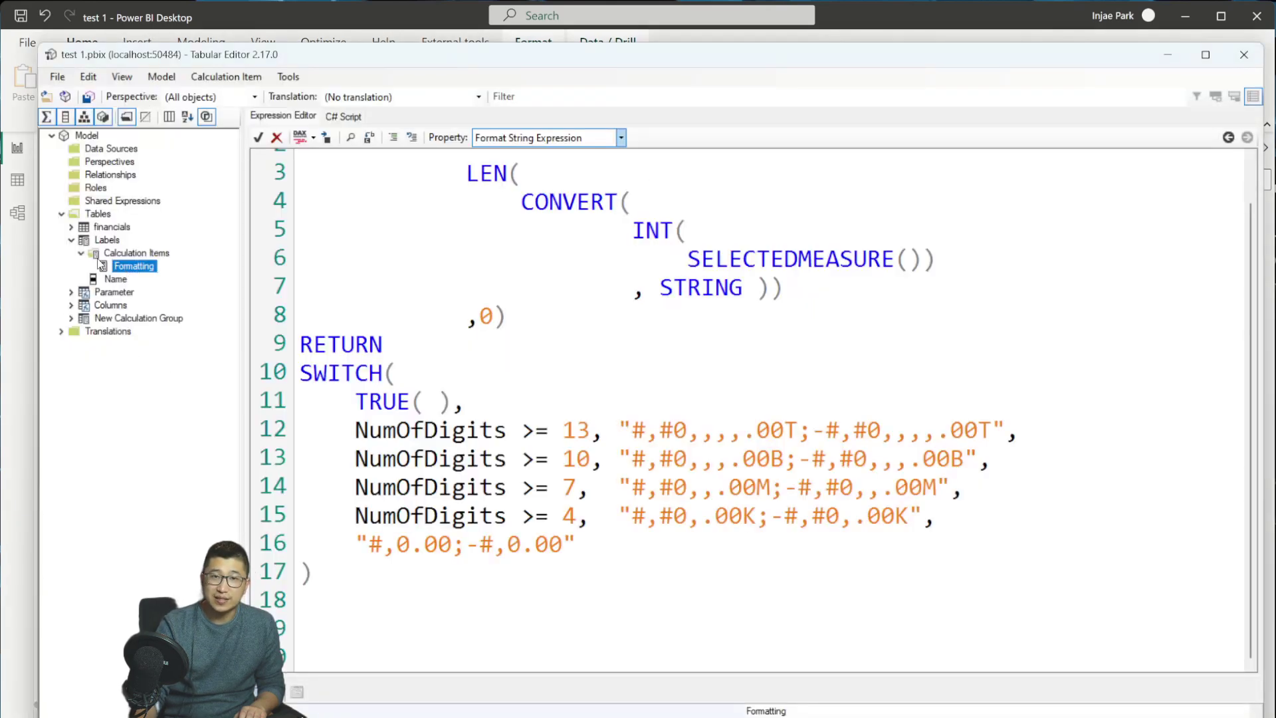
# Step: Bring Power BI forward, showing the matrix at 118.73M Sales and 1.13M Units Sold
pyautogui.click(1168, 55)
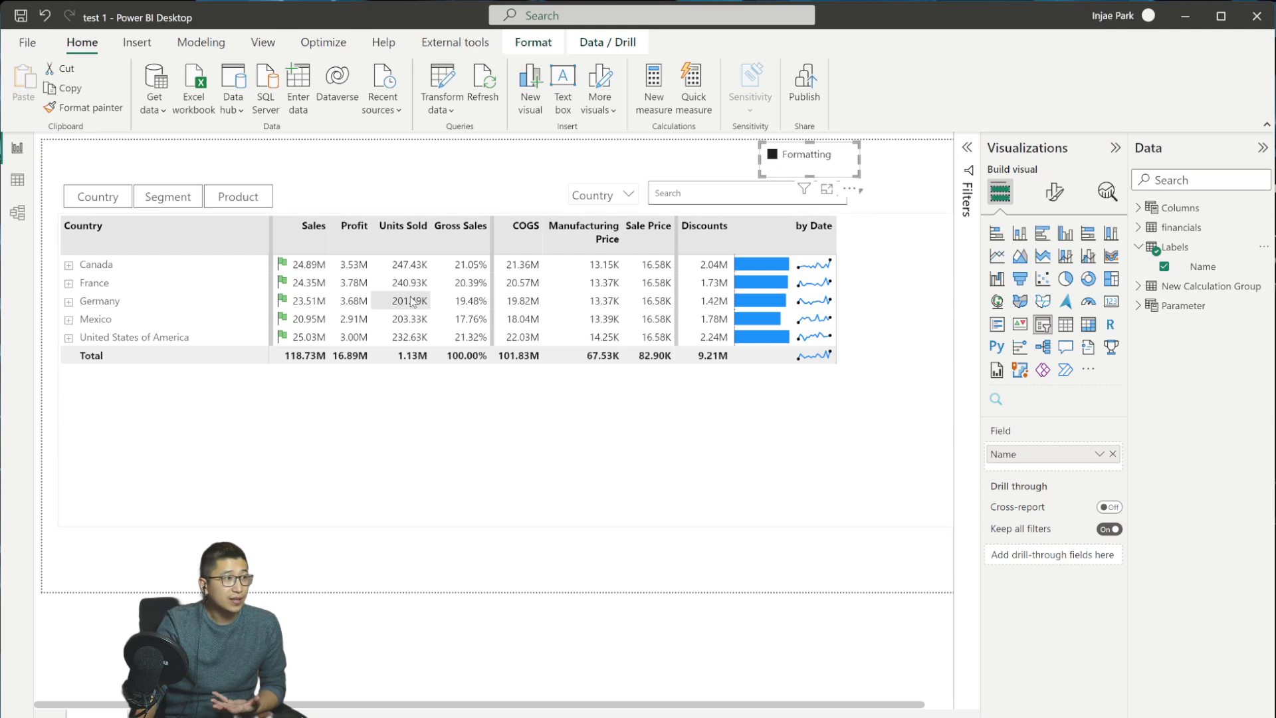
# Step: Expand Canada to show Channel Partners products at K values like 67.18K, then deselect
pyautogui.click(79, 266)
pyautogui.click(69, 265)
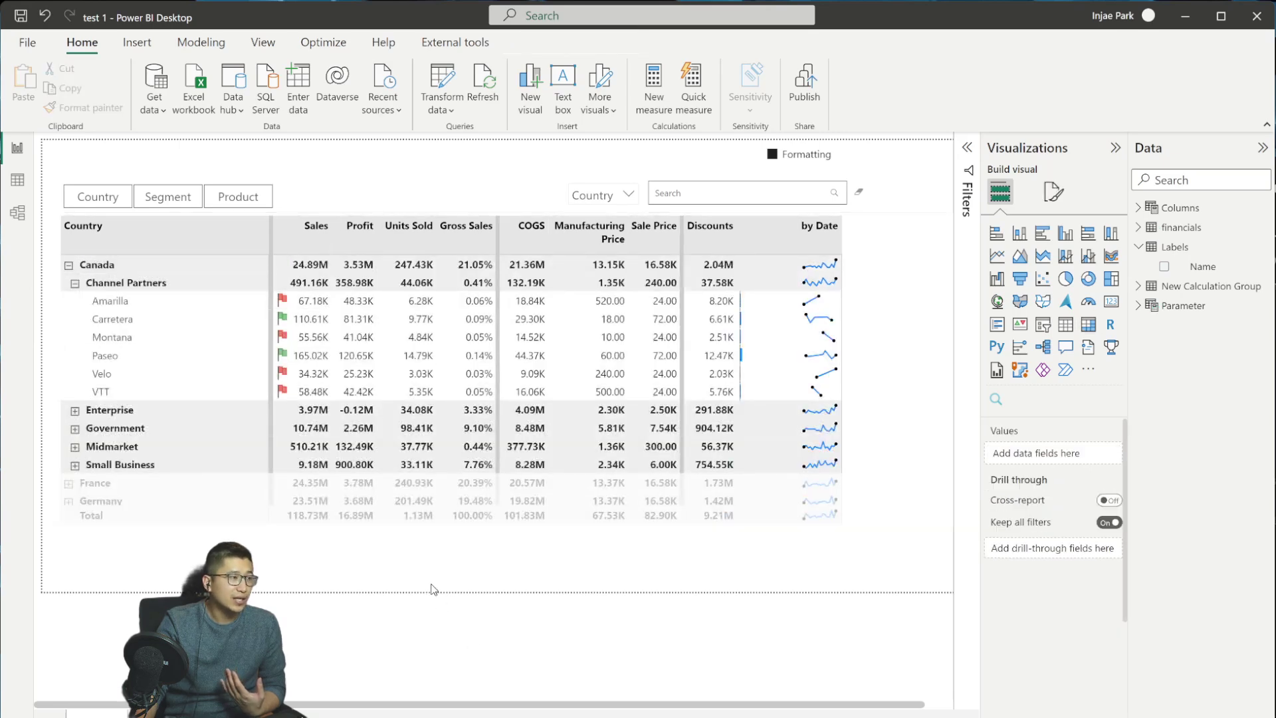
pyautogui.click(899, 380)
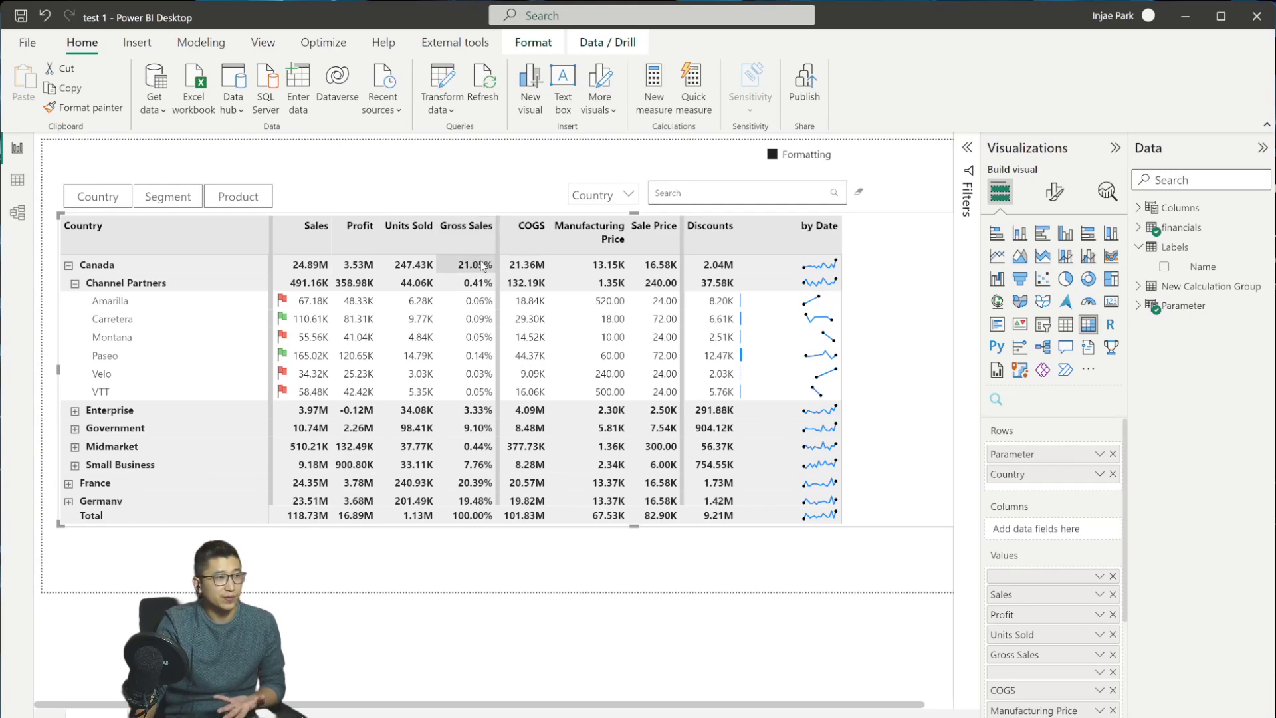
pyautogui.click(880, 377)
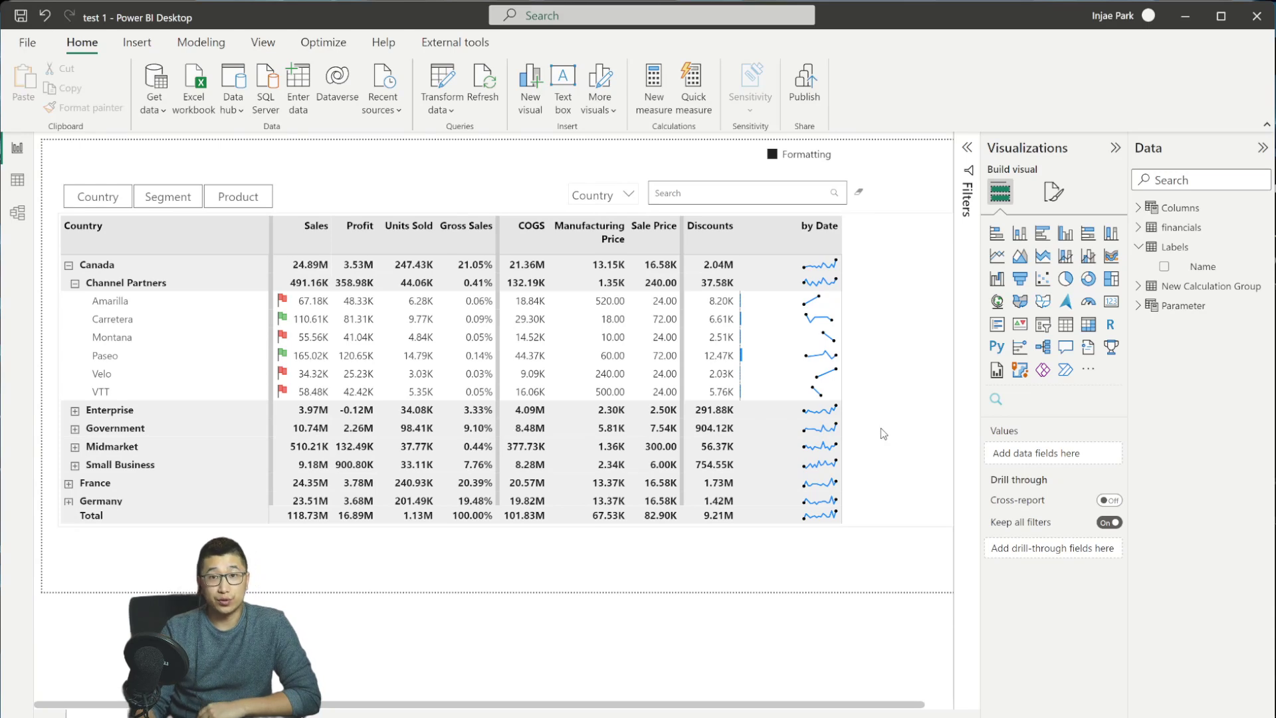
pyautogui.moveTo(838, 460)
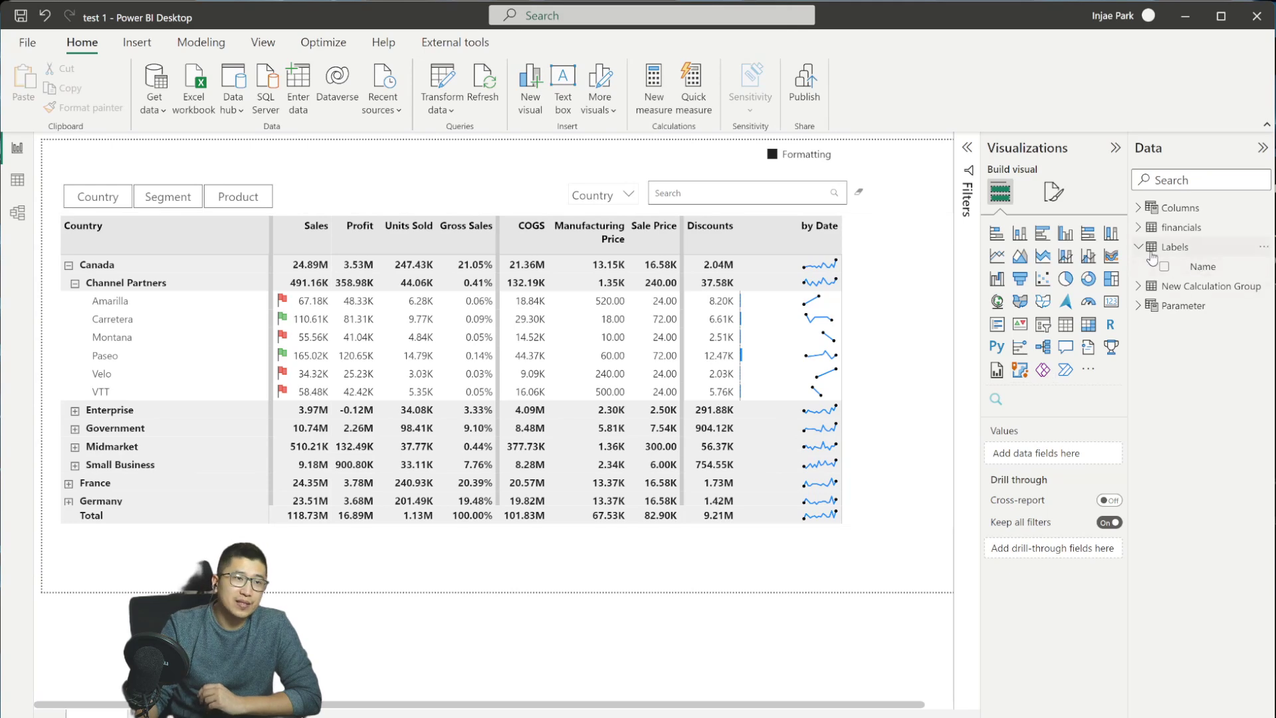
pyautogui.click(1141, 230)
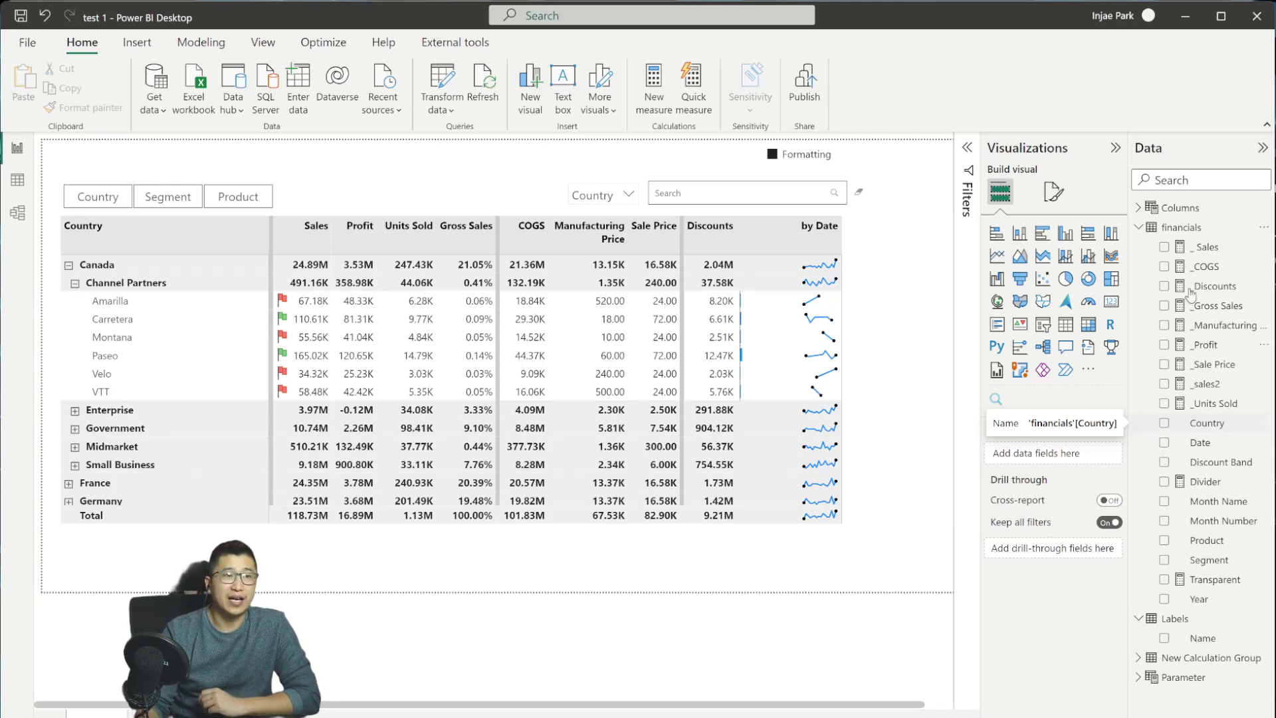
pyautogui.click(1207, 247)
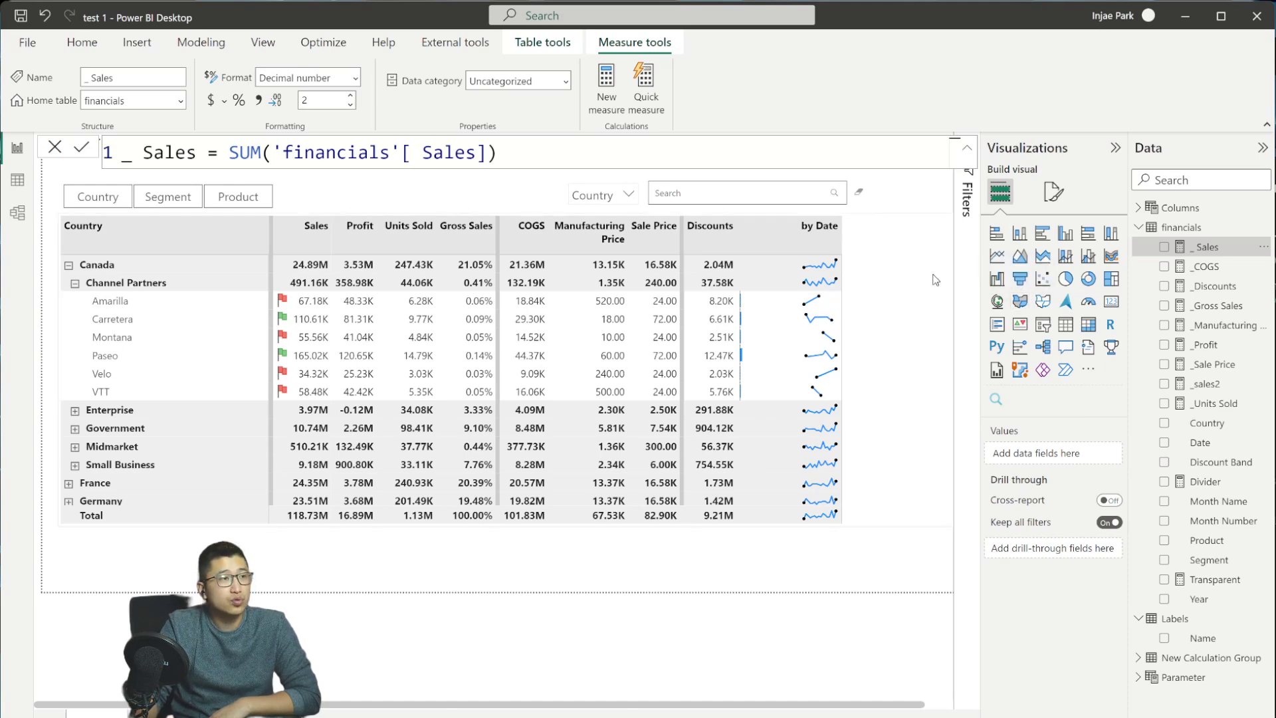
pyautogui.click(55, 147)
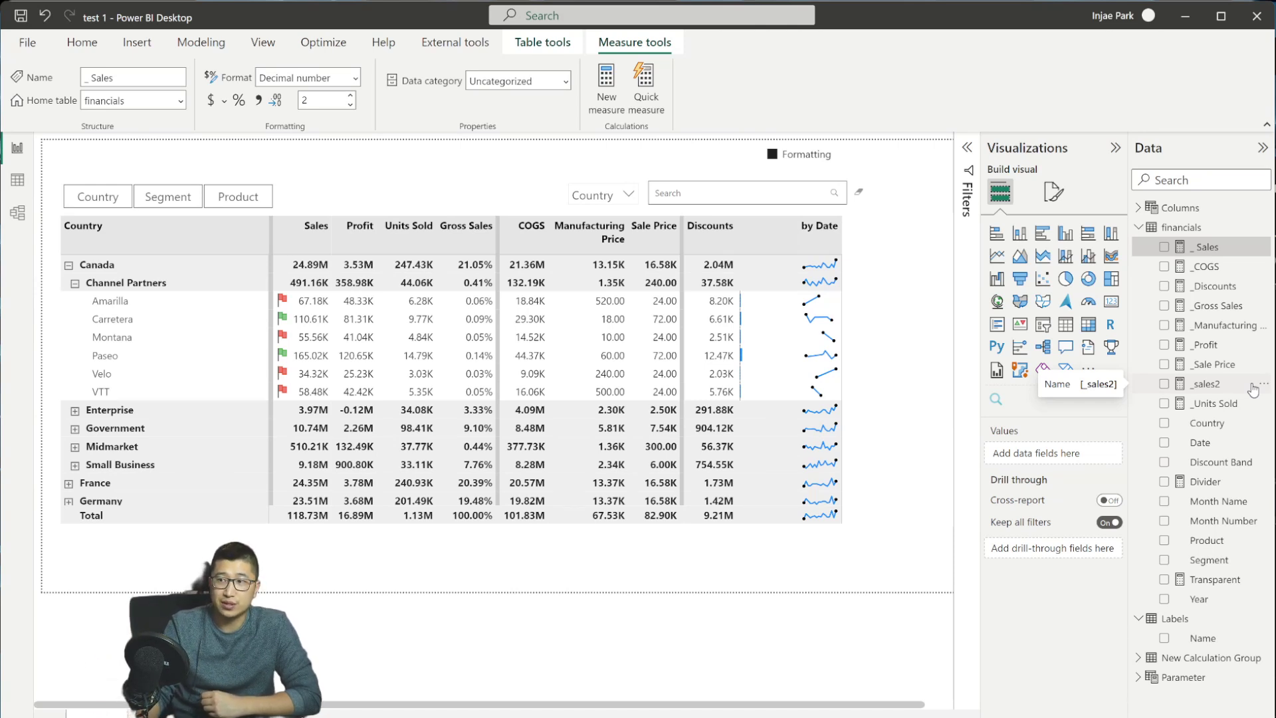
pyautogui.click(493, 279)
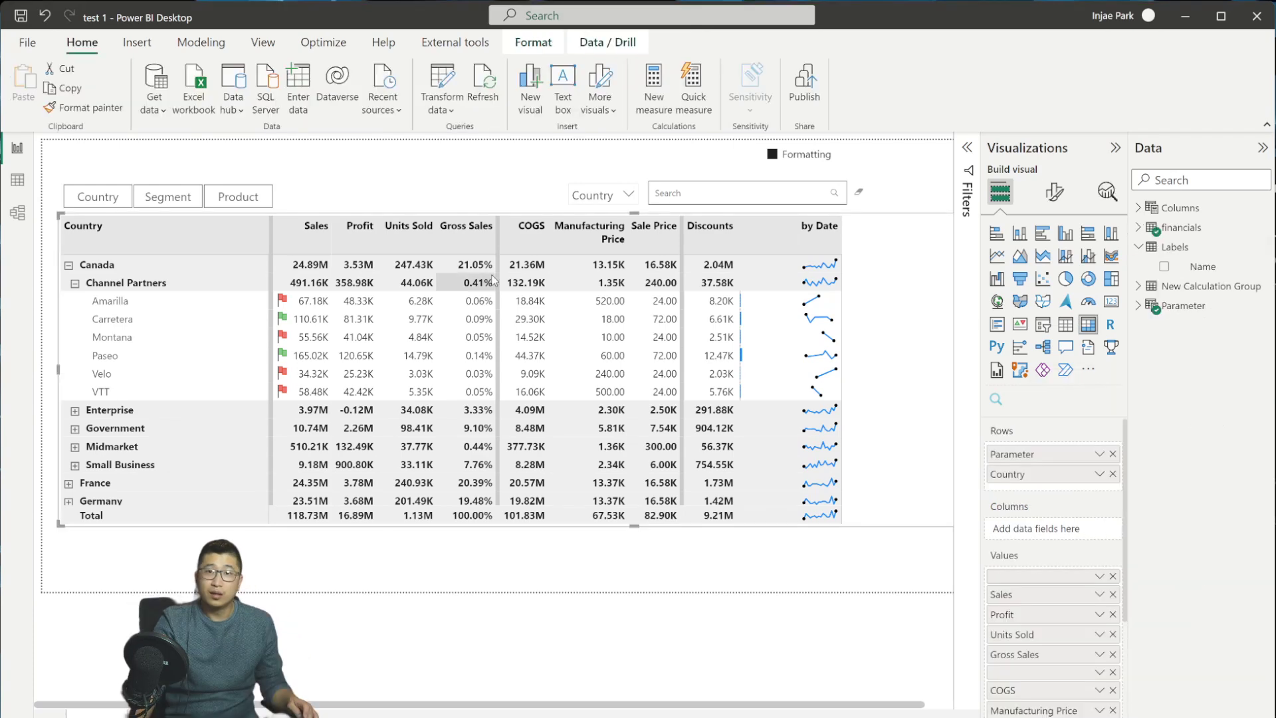